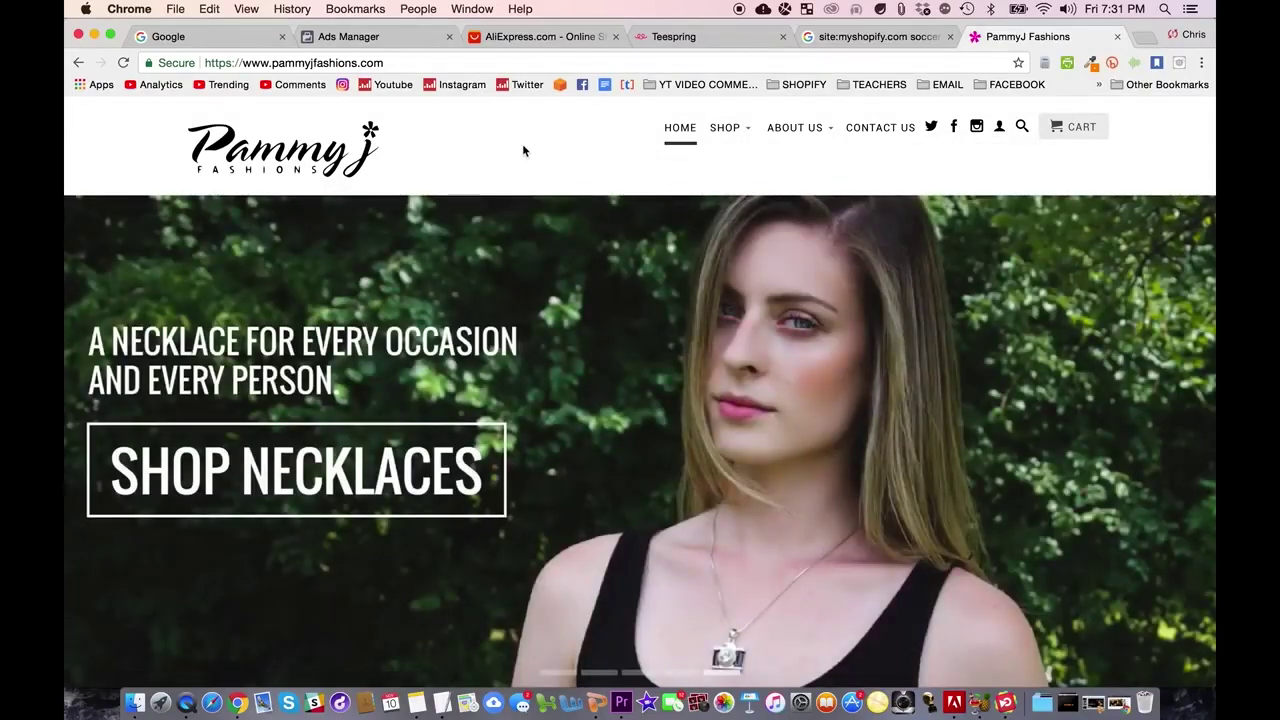
Scroll down the Shopify store page toward the Collections section
scroll(534, 321, down, 3)
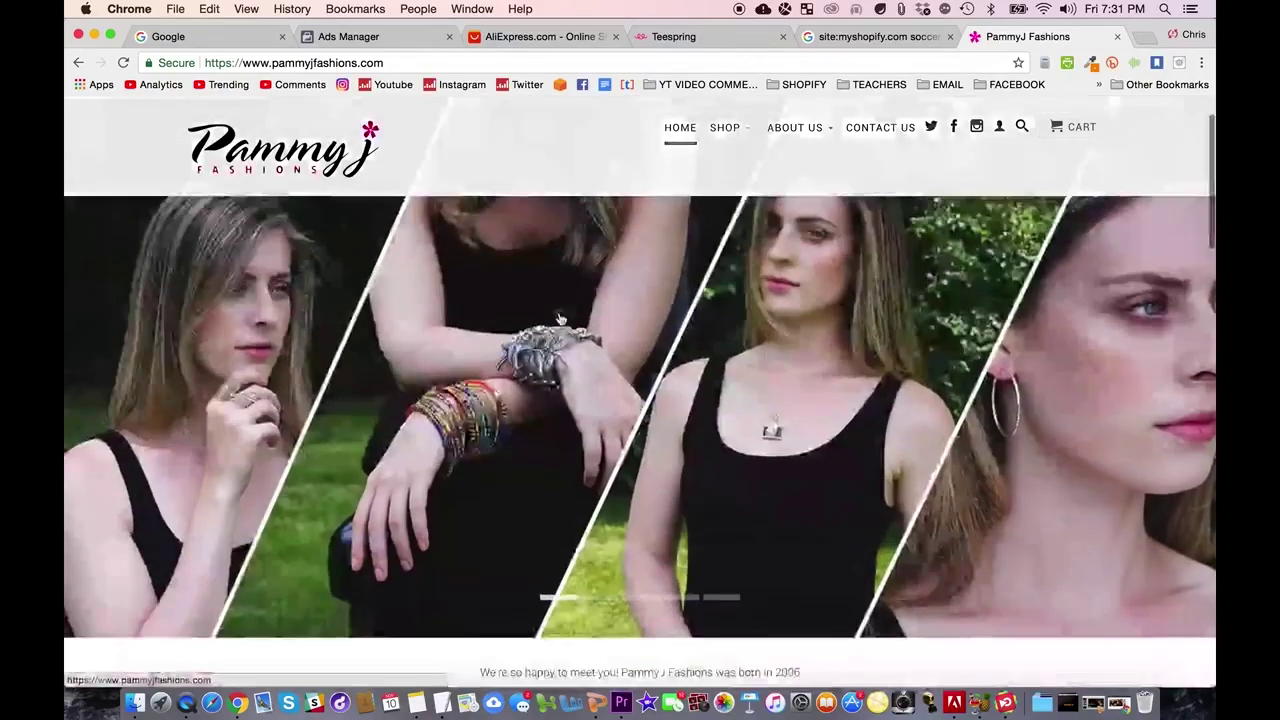
scroll(300, 474, down, 5)
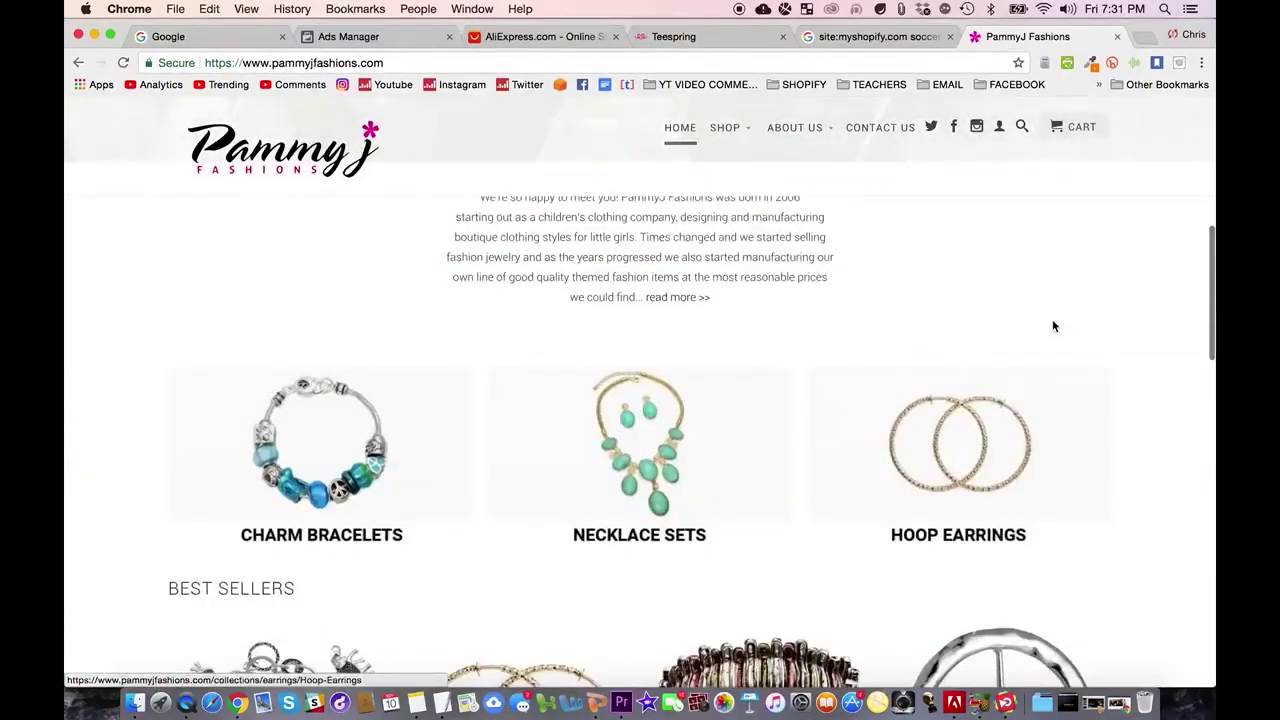
scroll(1052, 326, down, 3)
scroll(1052, 326, down, 2)
scroll(786, 434, down, 1)
scroll(786, 436, down, 4)
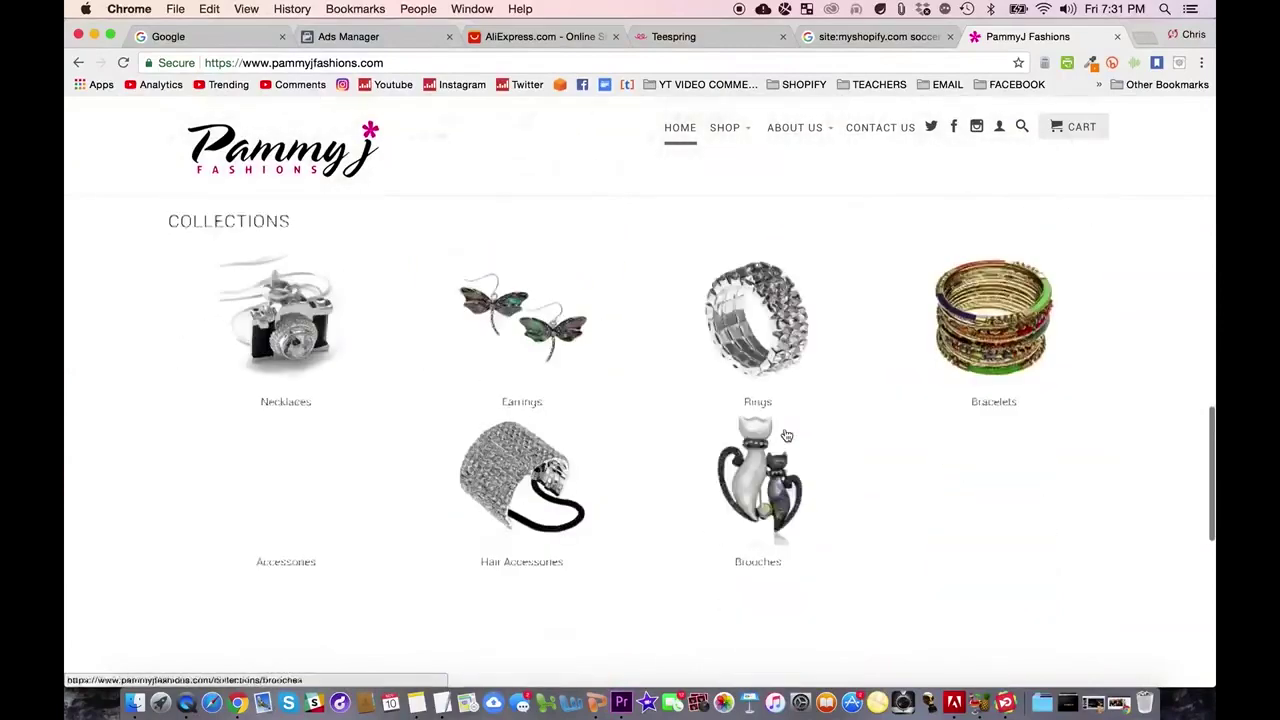
scroll(786, 436, down, 1)
scroll(786, 436, down, 2)
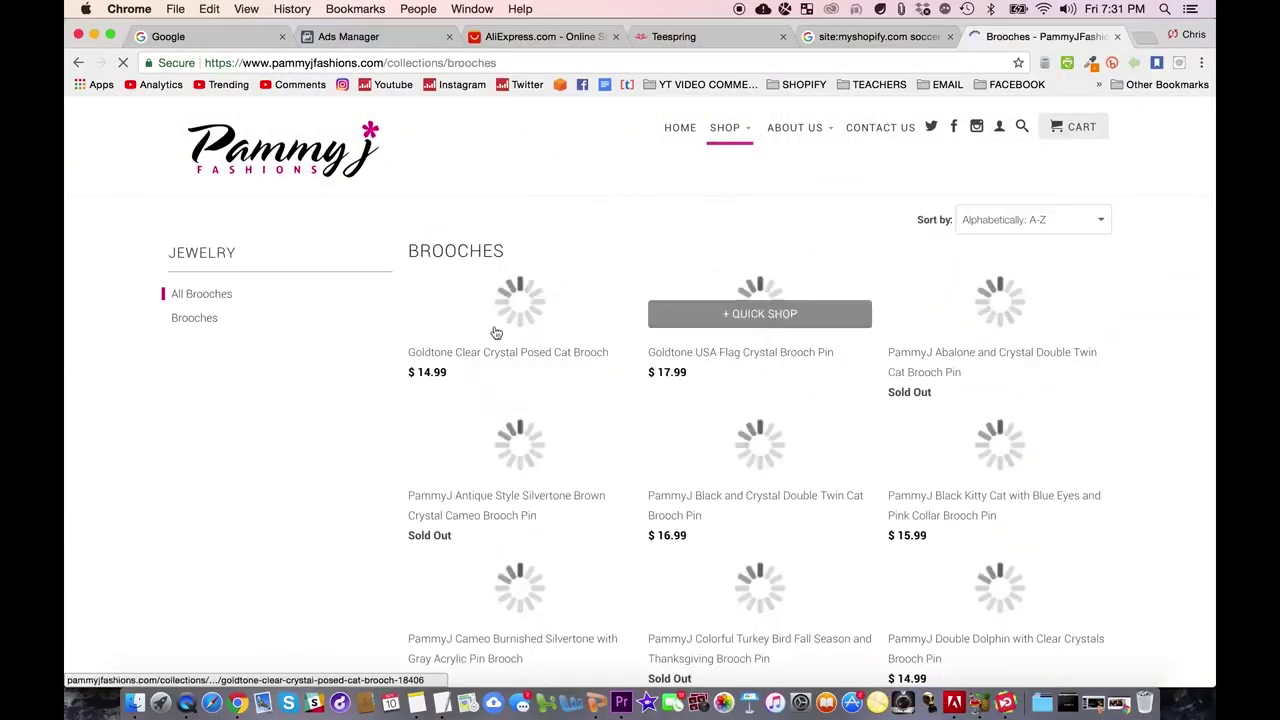
scroll(1154, 348, down, 5)
scroll(1155, 348, down, 3)
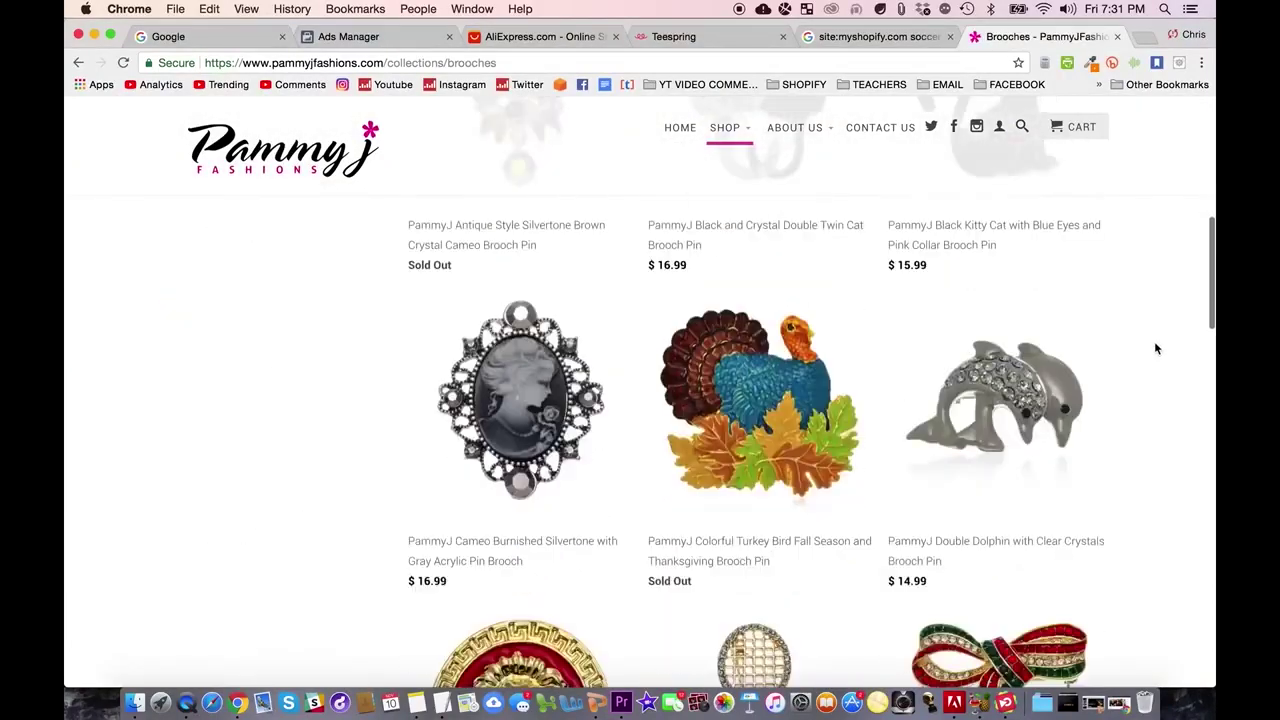
scroll(1155, 348, down, 4)
scroll(1155, 348, down, 2)
scroll(1155, 348, down, 2)
scroll(1155, 348, down, 1)
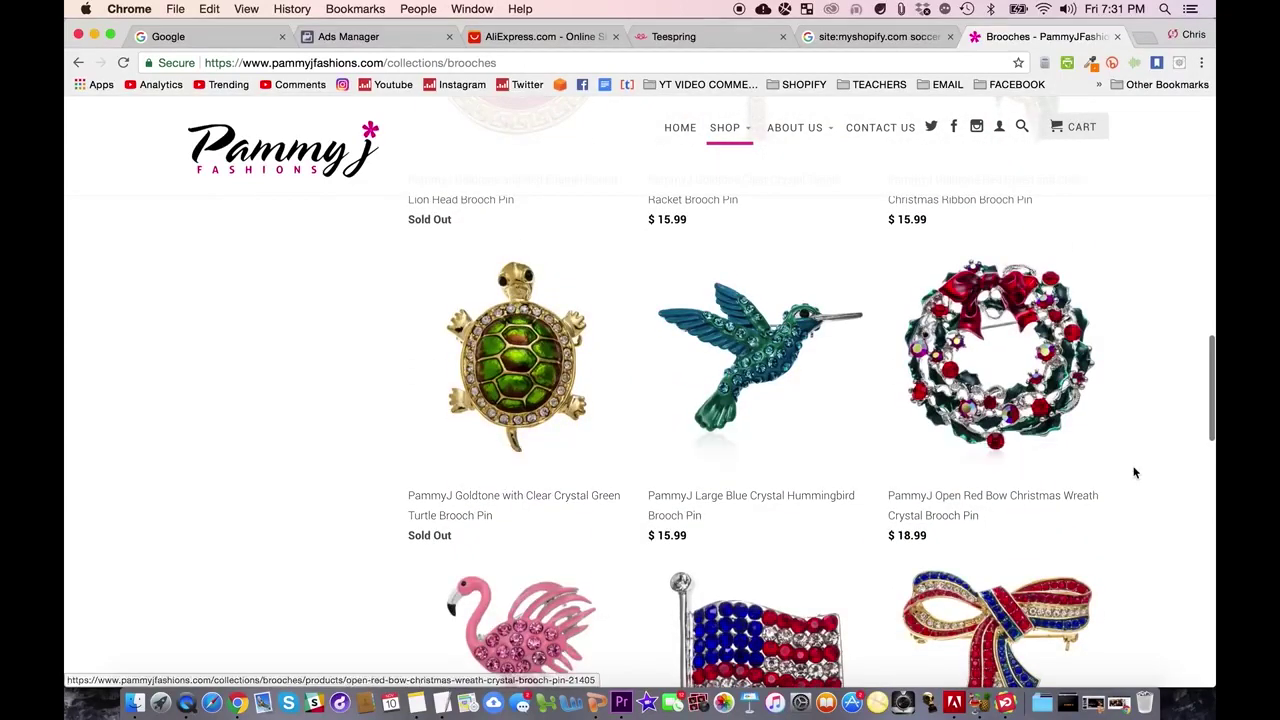
scroll(1134, 471, down, 4)
scroll(1134, 471, down, 1)
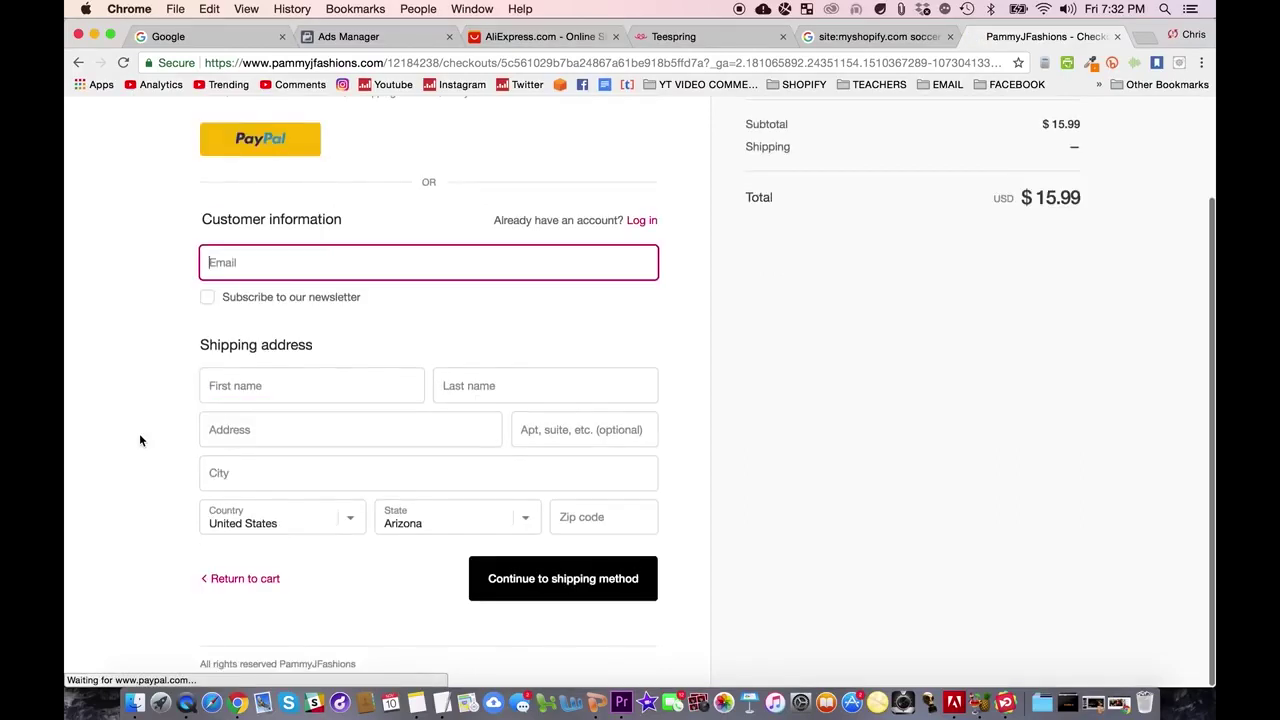
Highlight the $15.99 checkout total, then go back to the Soccer Mom brooch product page
scroll(135, 391, up, 3)
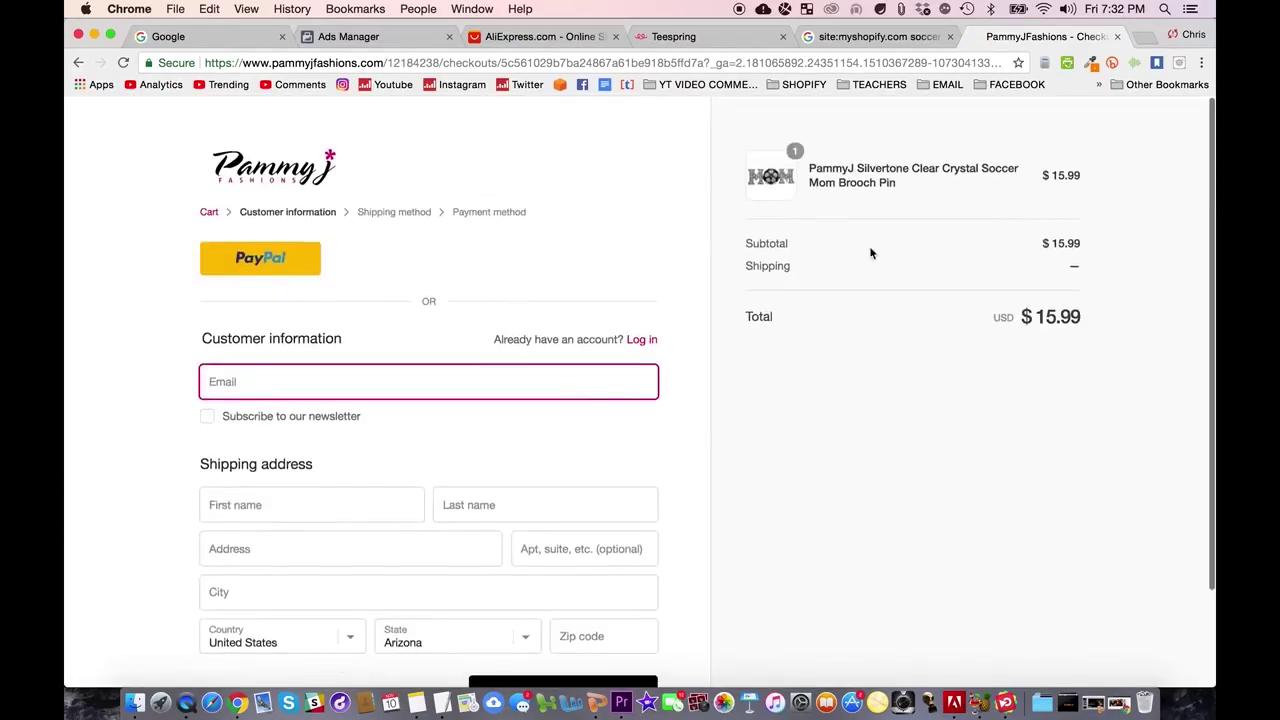
drag(1025, 319, 1087, 325)
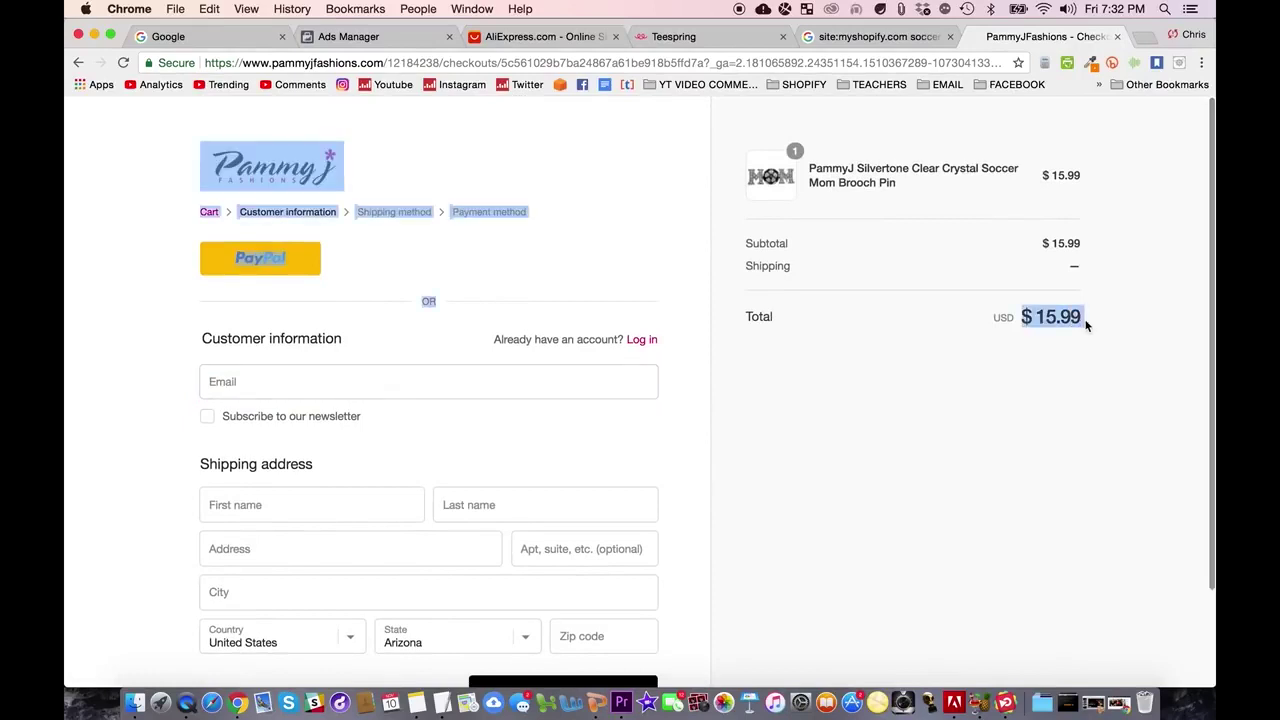
click(1075, 264)
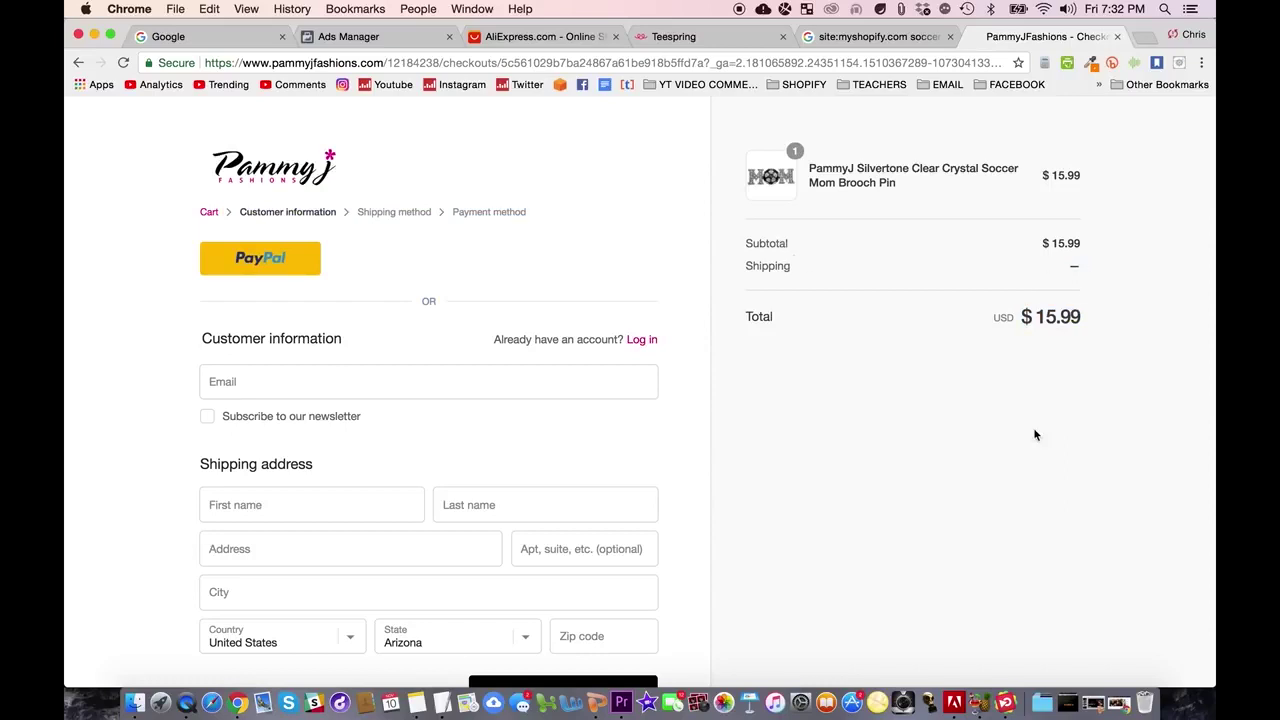
click(78, 62)
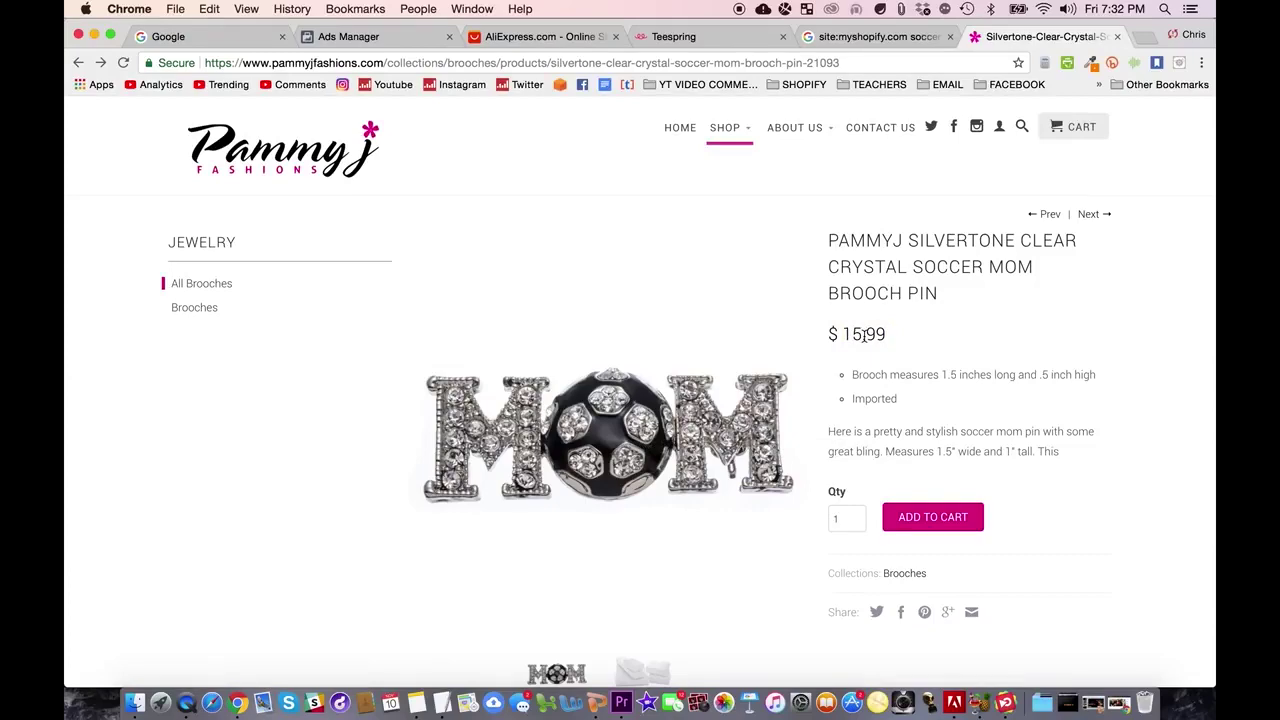
click(543, 37)
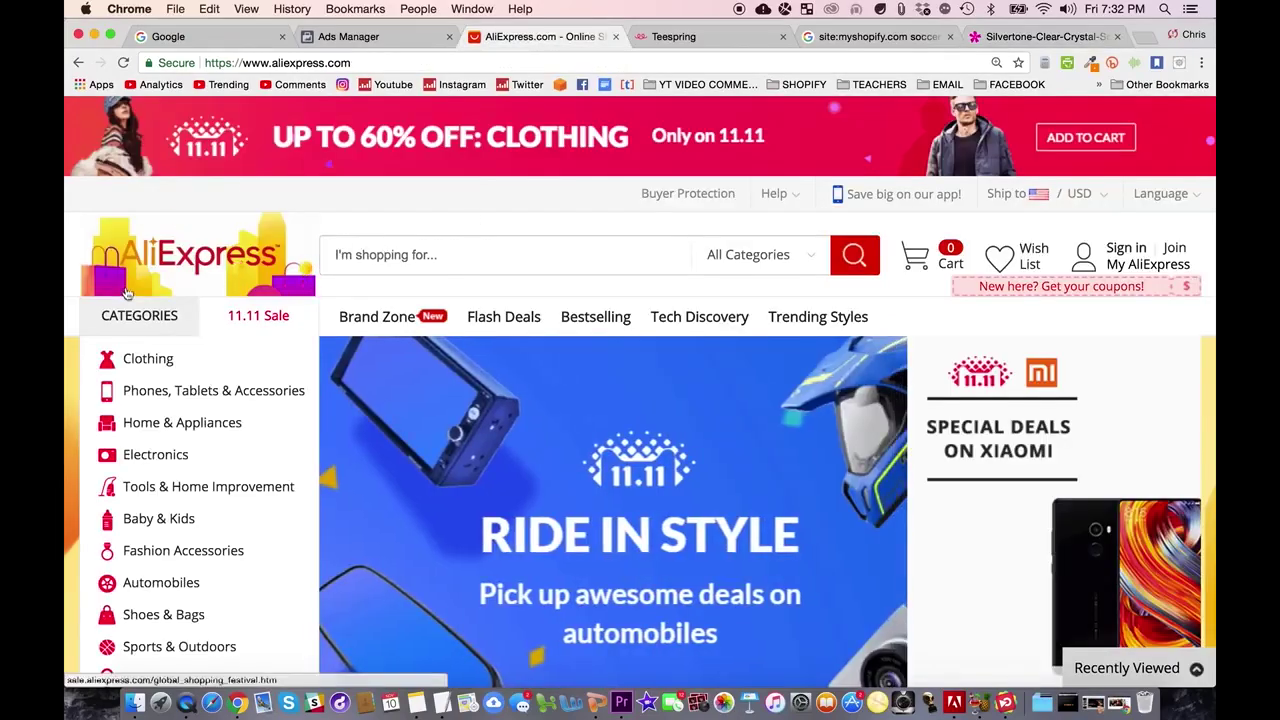
Search AliExpress for 'soccer mom necklace' and scroll through the results
click(449, 254)
text(s)
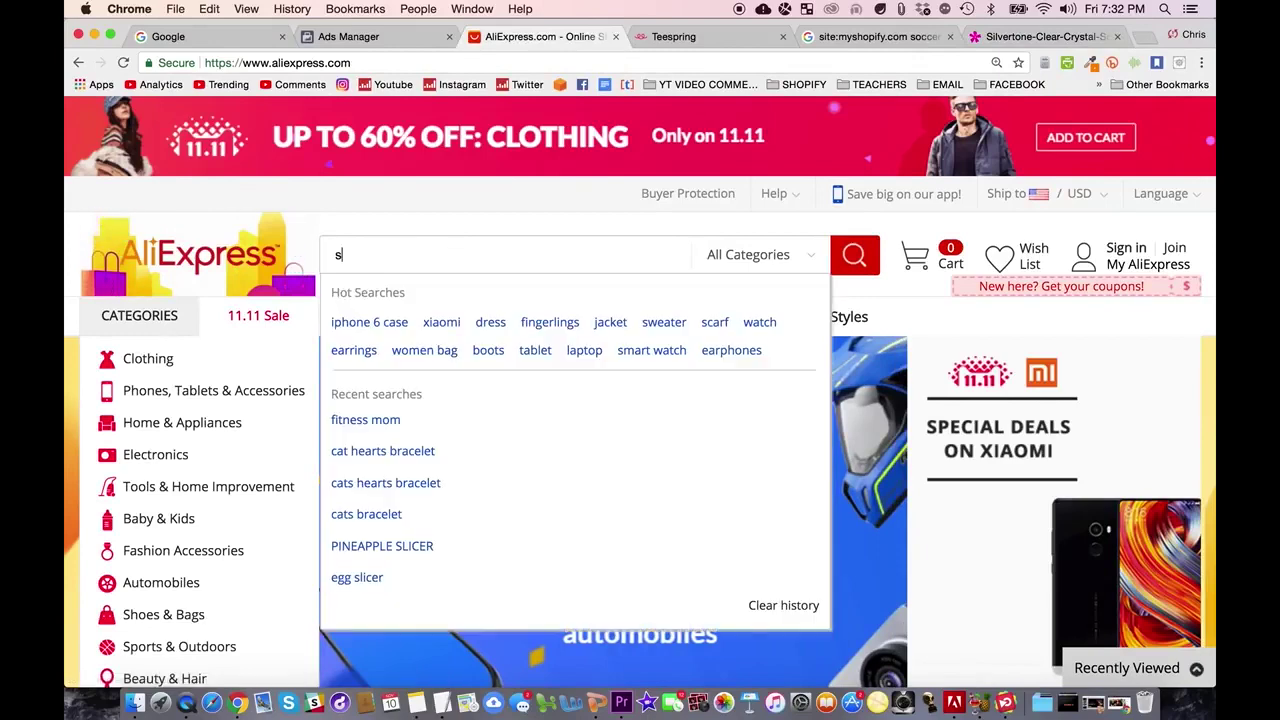
text(occer)
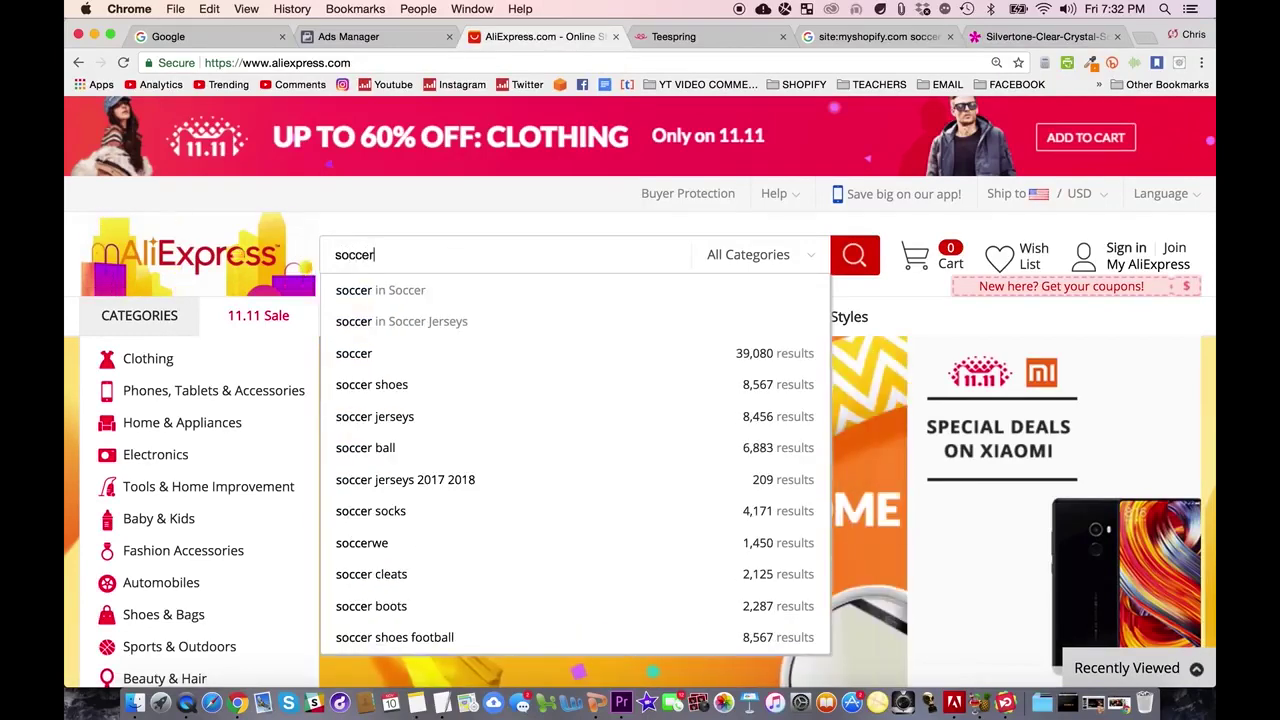
text( mom n)
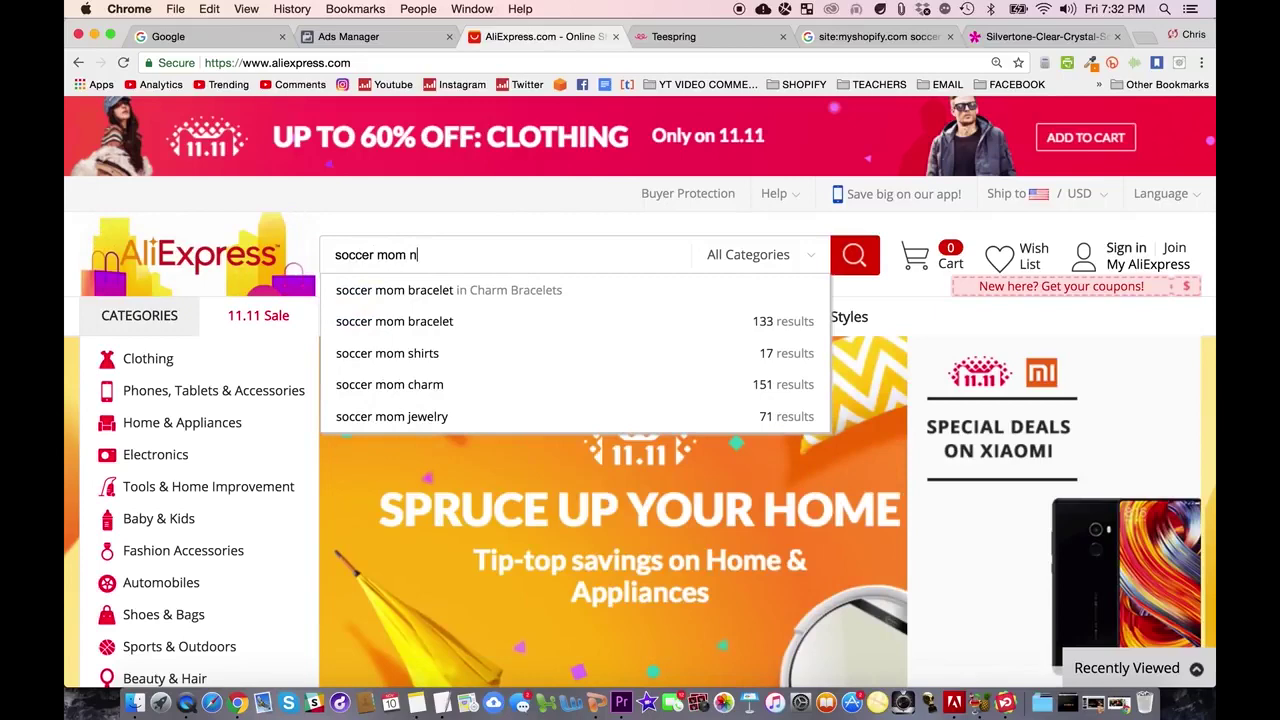
text(ecklac)
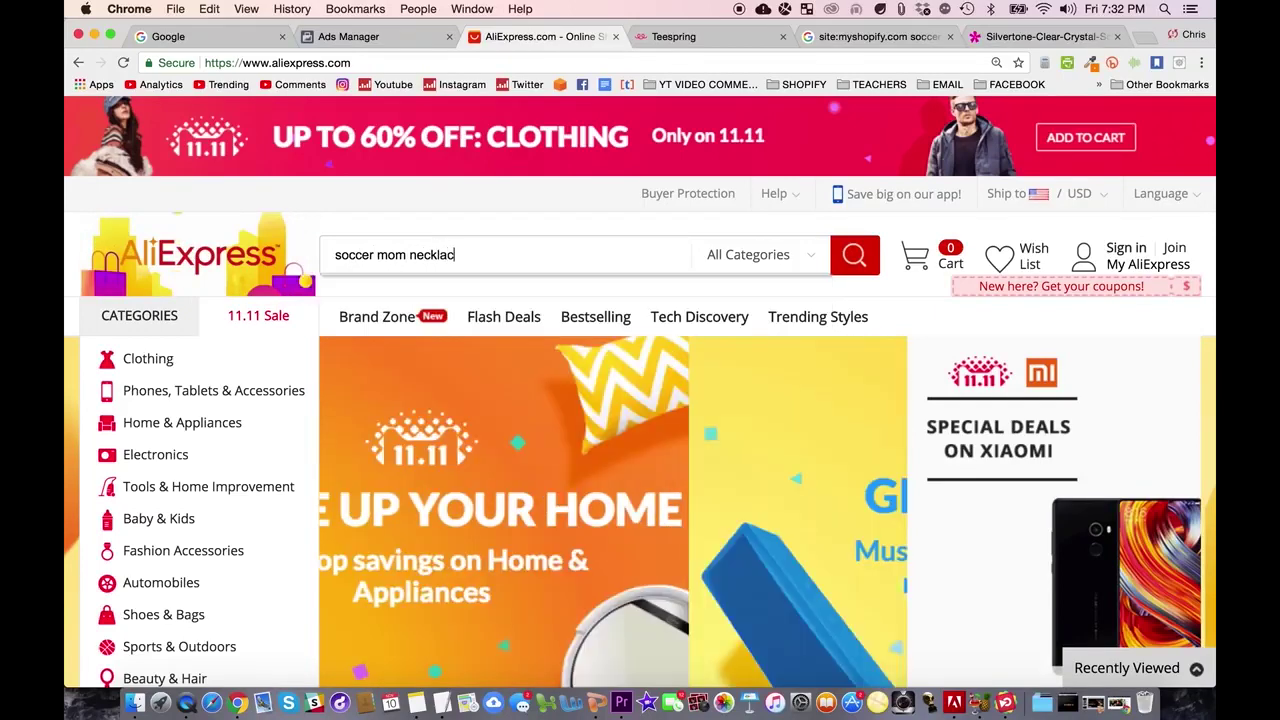
text(e)
key(Return)
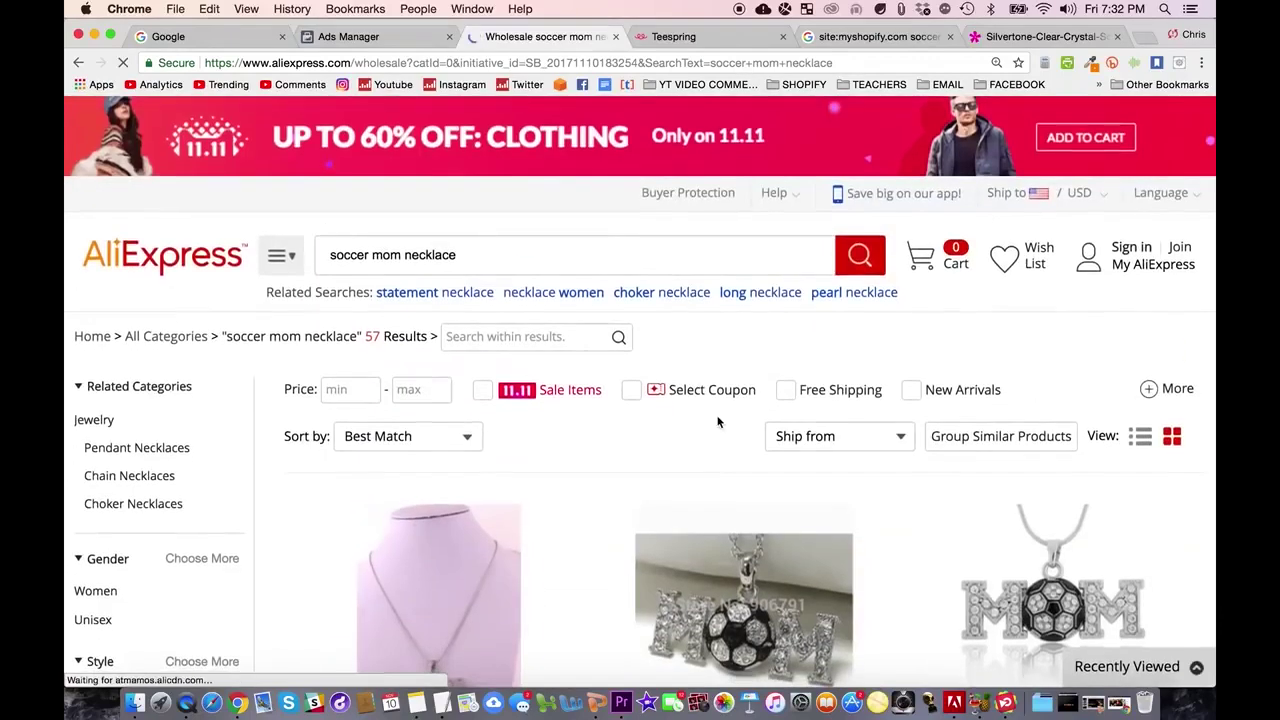
scroll(760, 440, down, 3)
scroll(732, 412, down, 1)
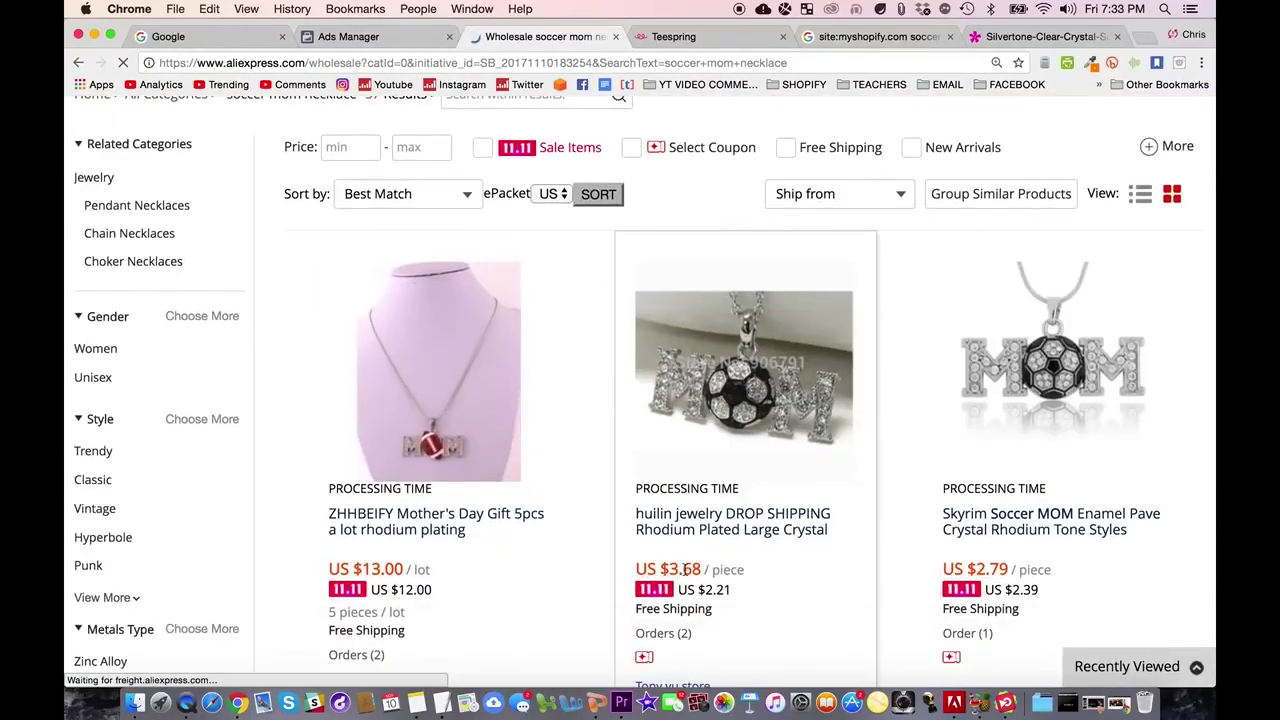
scroll(727, 335, down, 1)
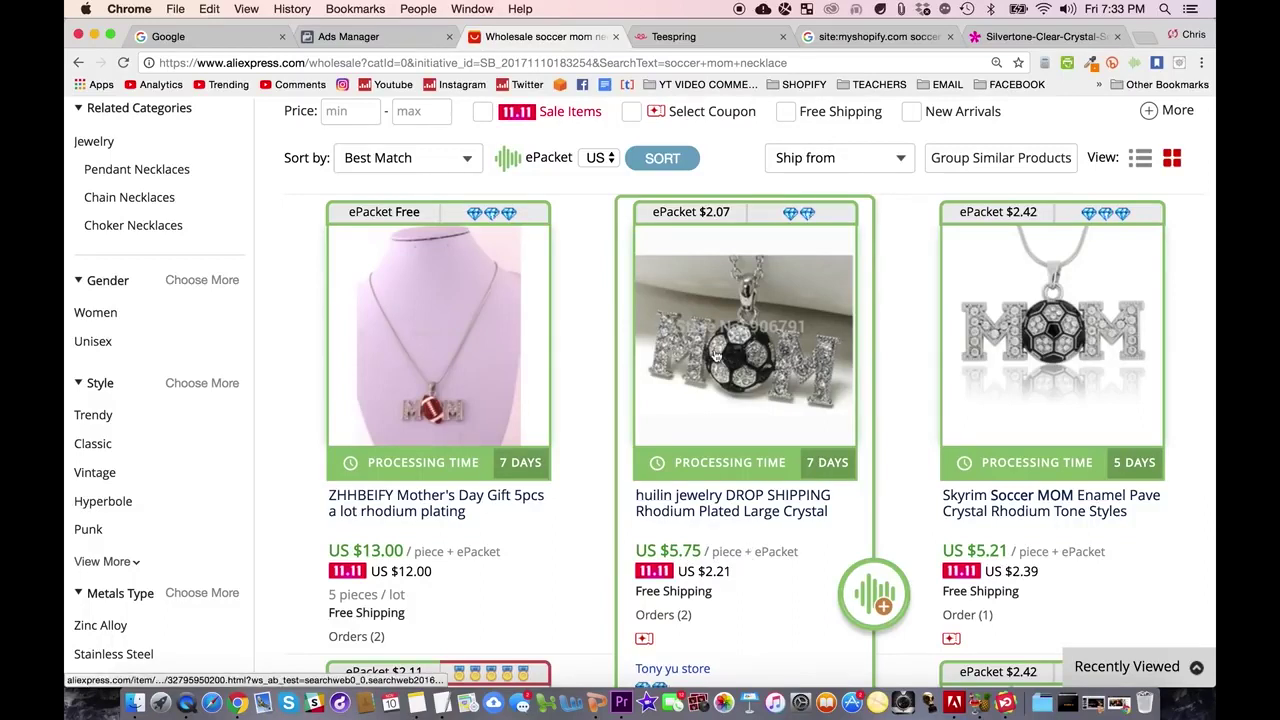
Compare with the Pammy J brooch page, then open the MOM necklace seller's store
click(1020, 37)
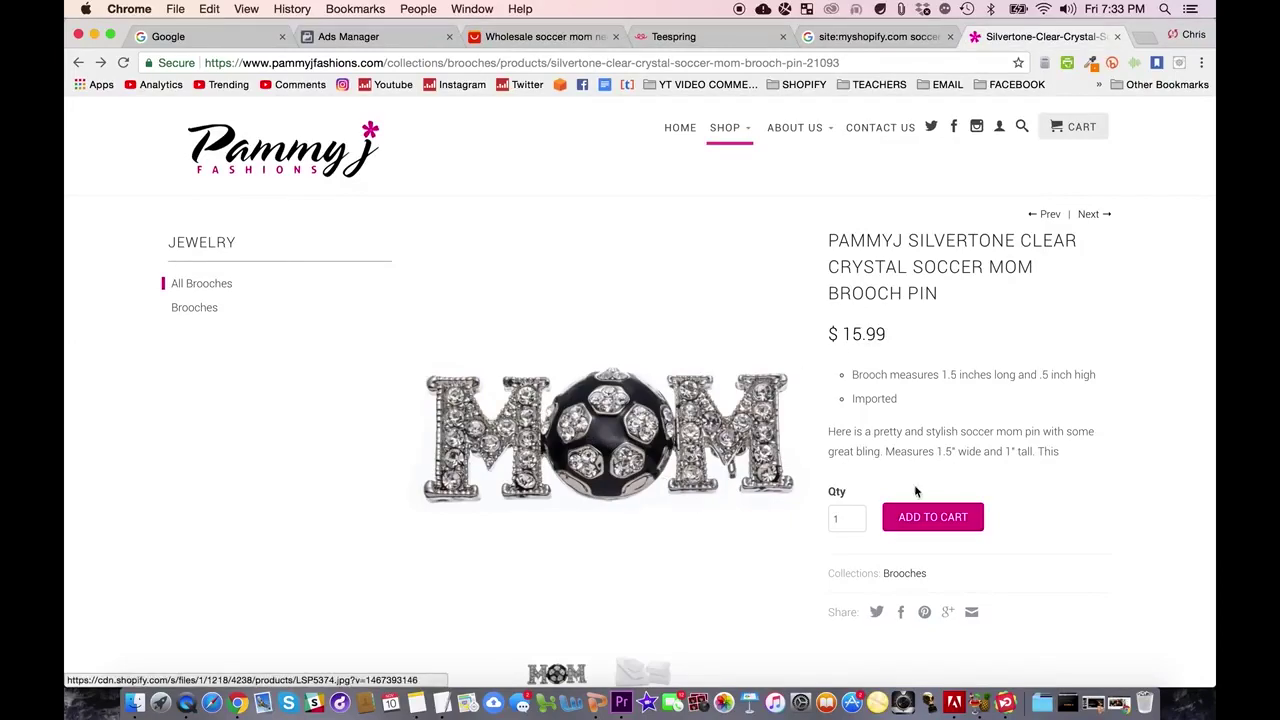
click(514, 38)
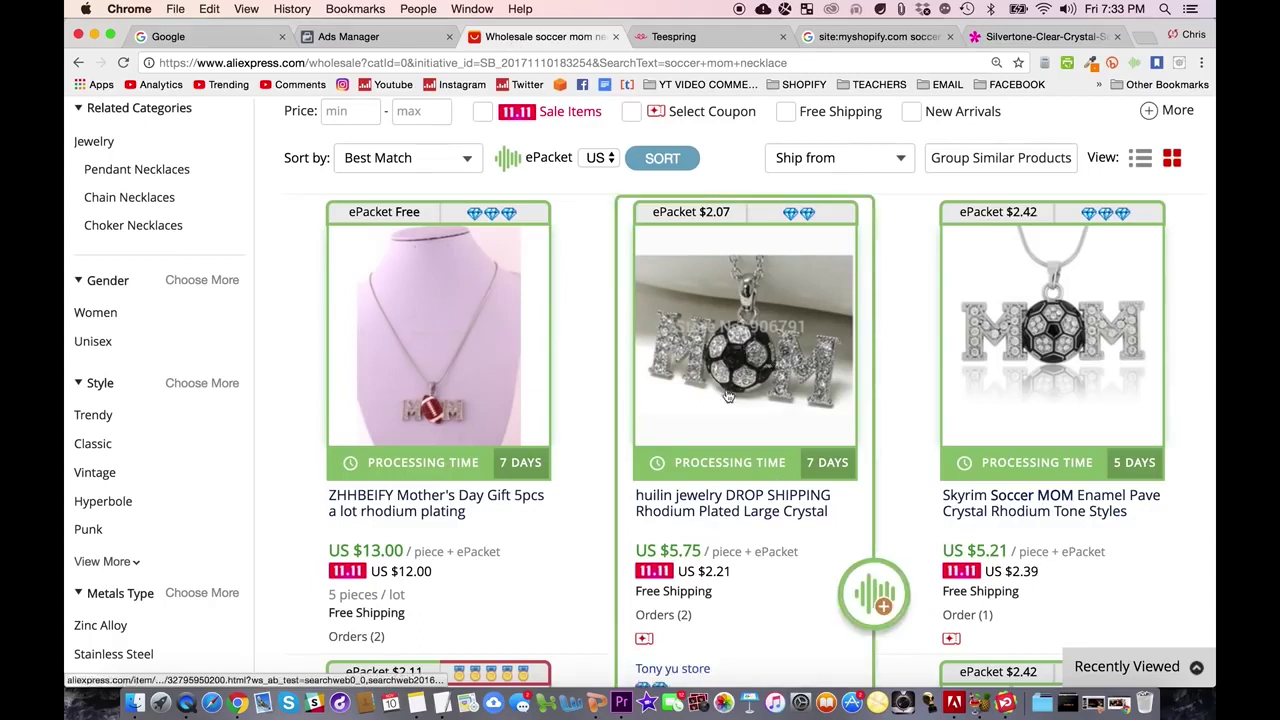
mouse_move(678, 398)
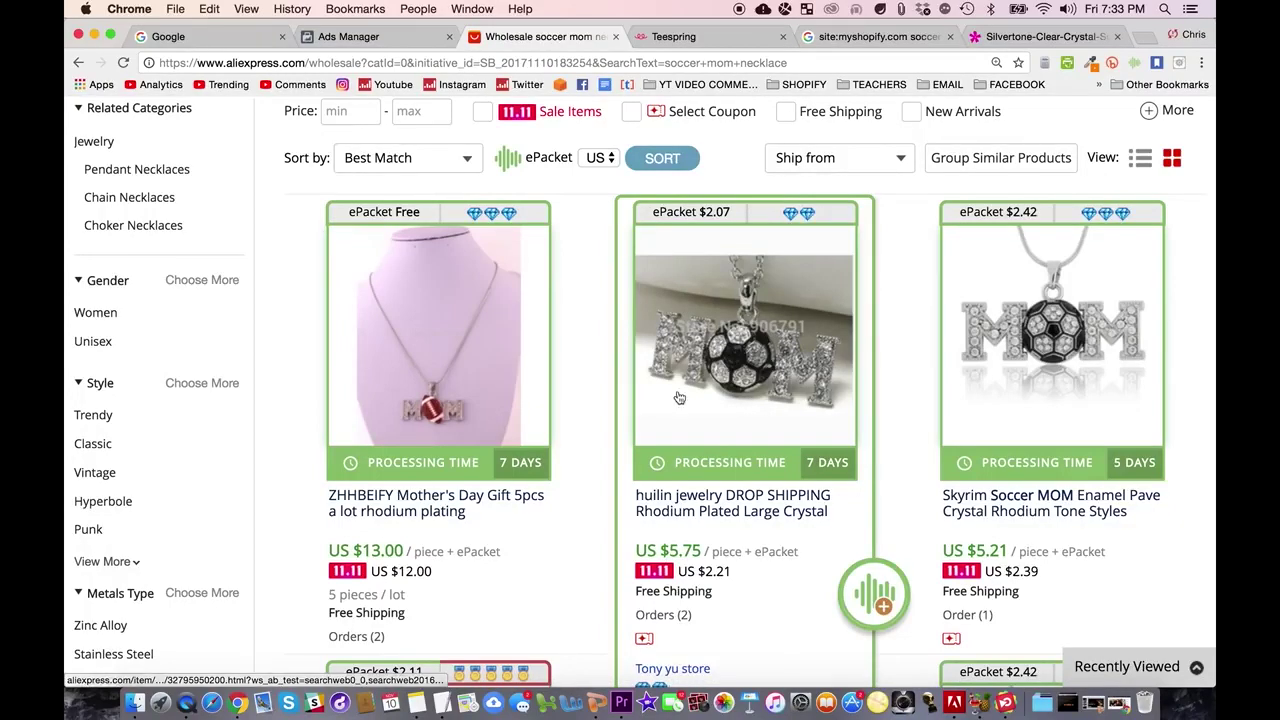
click(672, 668)
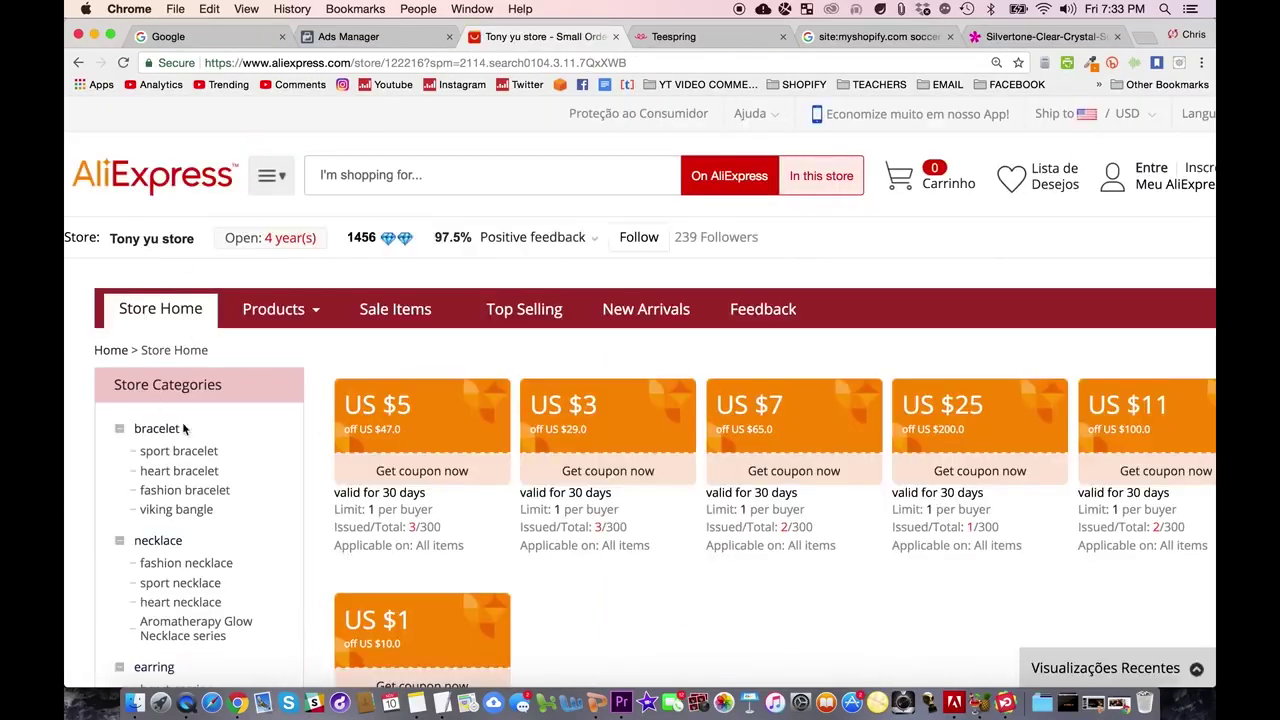
Scroll through the supplier store, then highlight 'SOCCER MOM' in the Pammy J brooch title
scroll(633, 540, down, 2)
scroll(633, 540, down, 1)
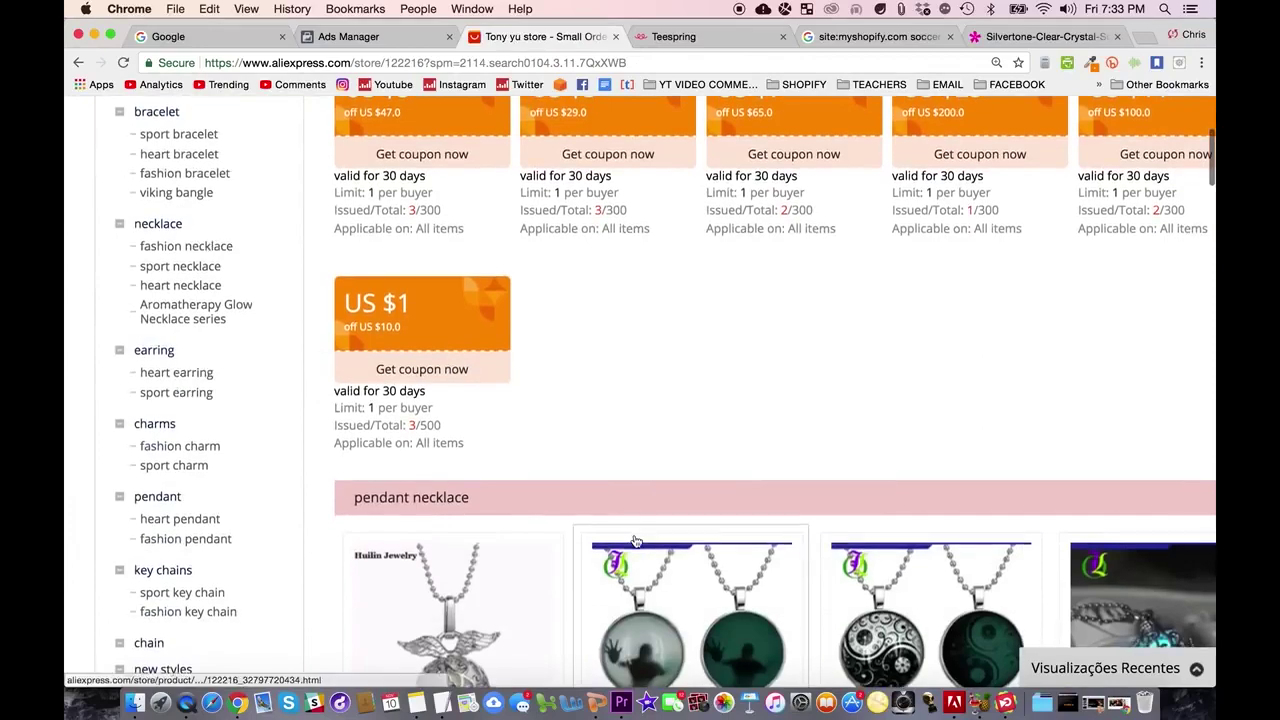
scroll(633, 540, down, 3)
scroll(633, 540, down, 2)
scroll(633, 540, down, 4)
scroll(634, 540, down, 3)
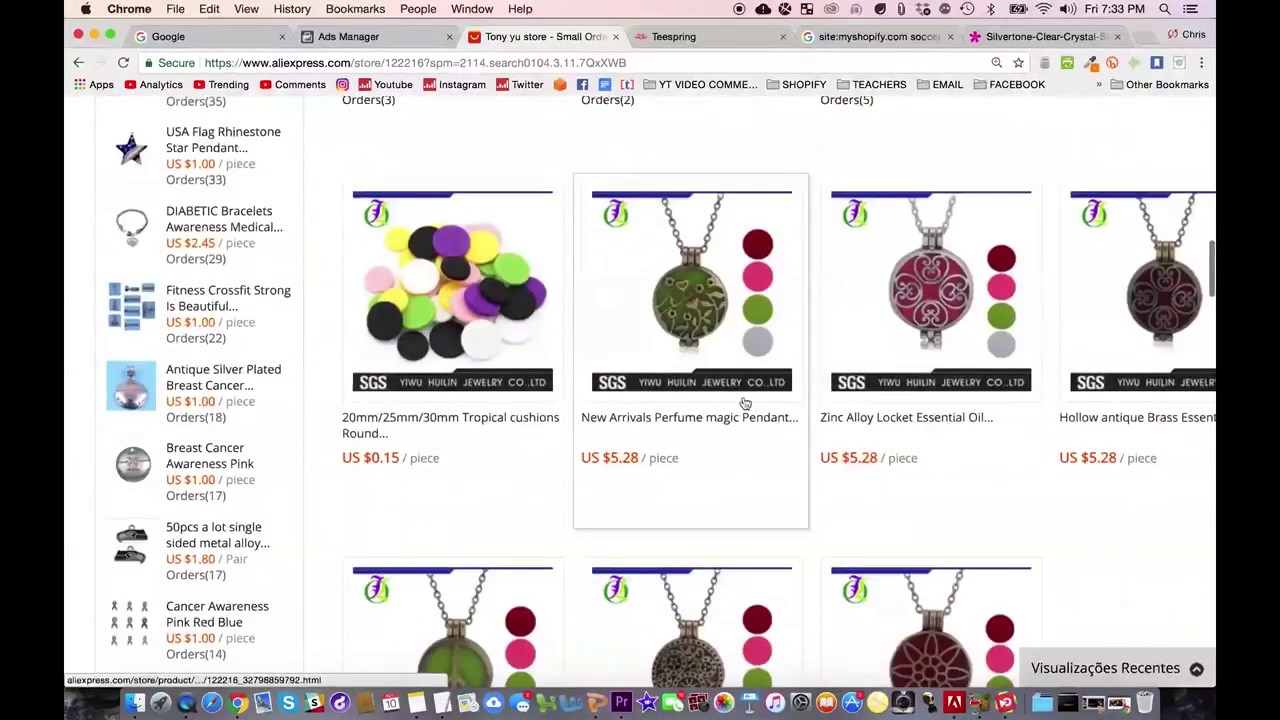
scroll(634, 540, down, 5)
scroll(634, 540, down, 4)
click(1040, 36)
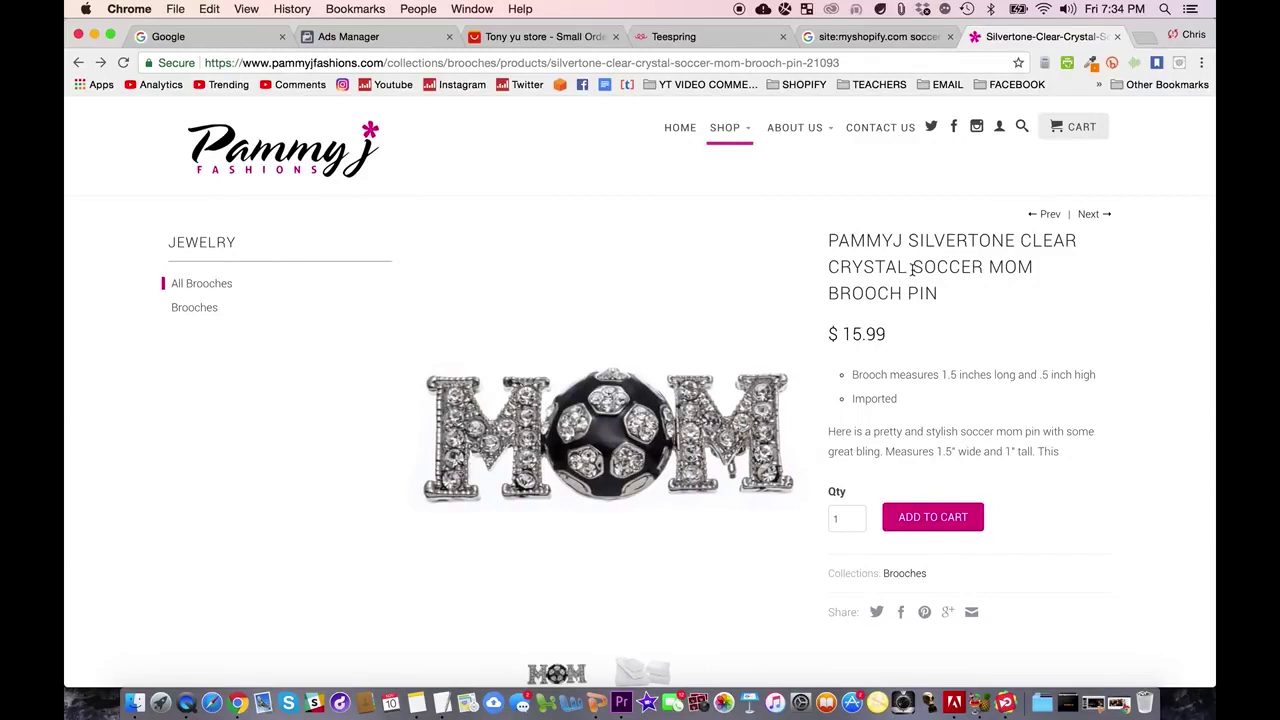
drag(911, 268, 1027, 268)
Search Google for 'facebook ads' and open the Facebook Business advertising result
click(200, 38)
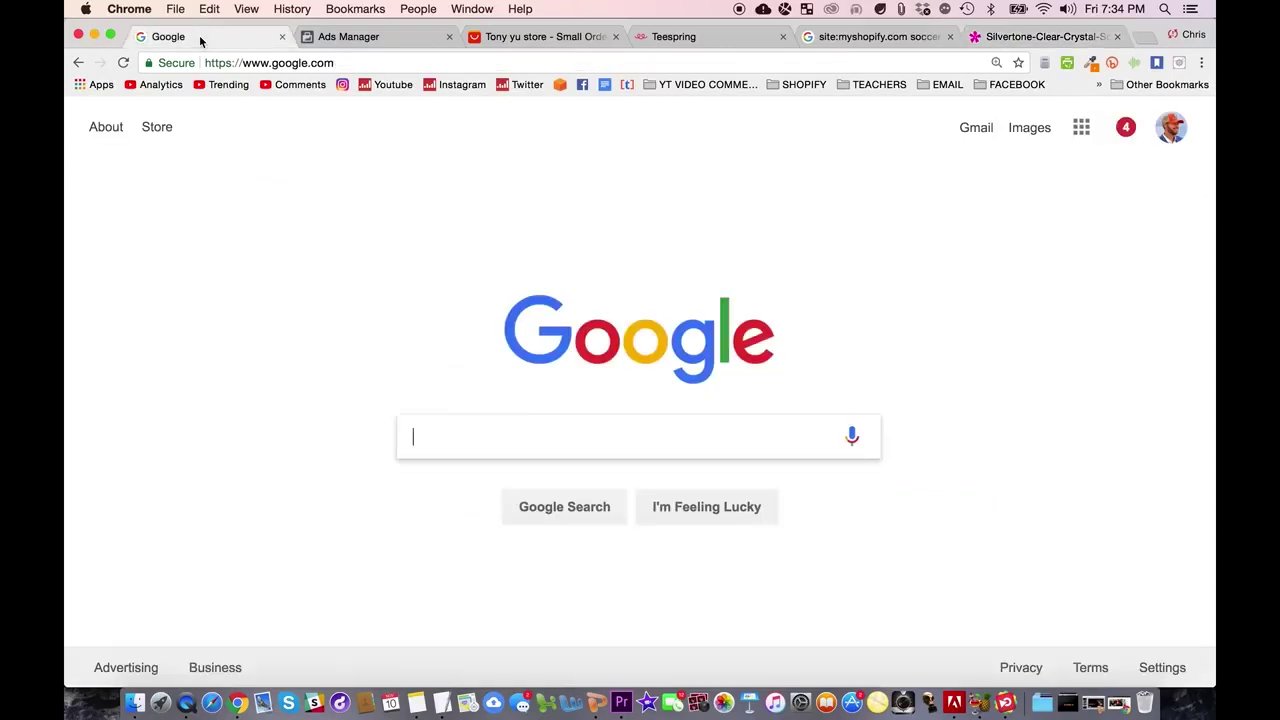
text(fac)
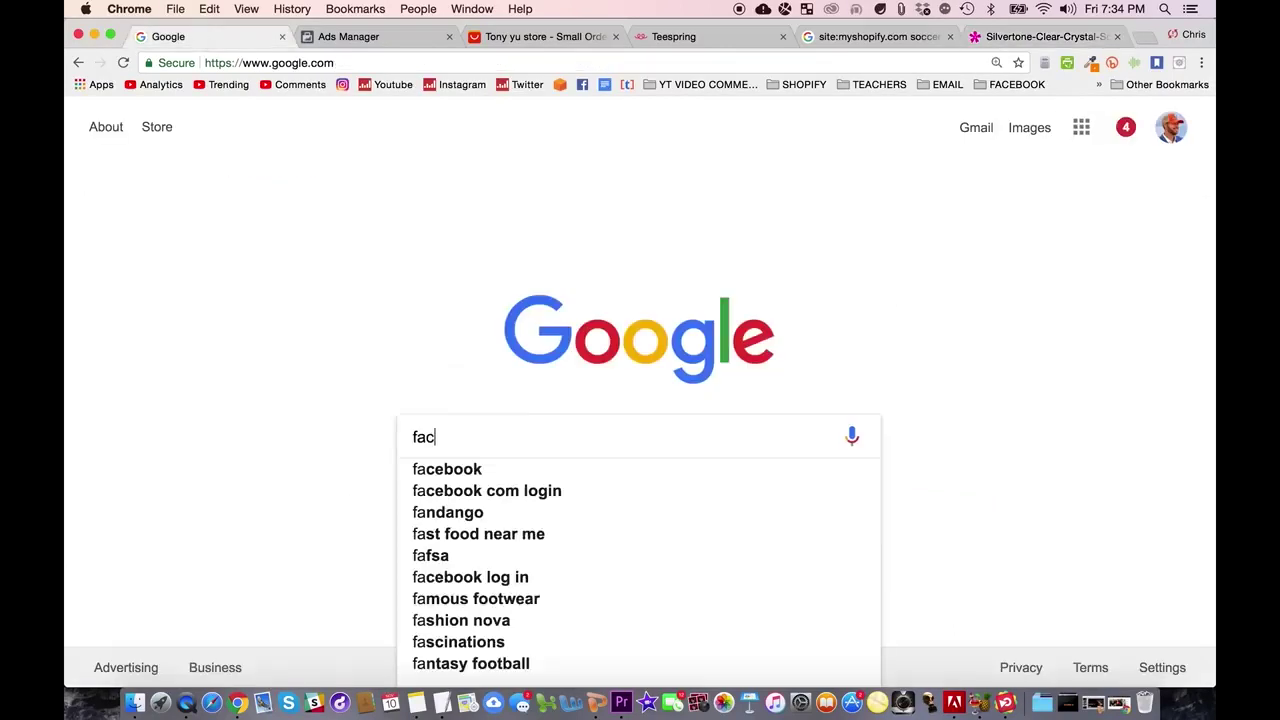
text(ebook ads)
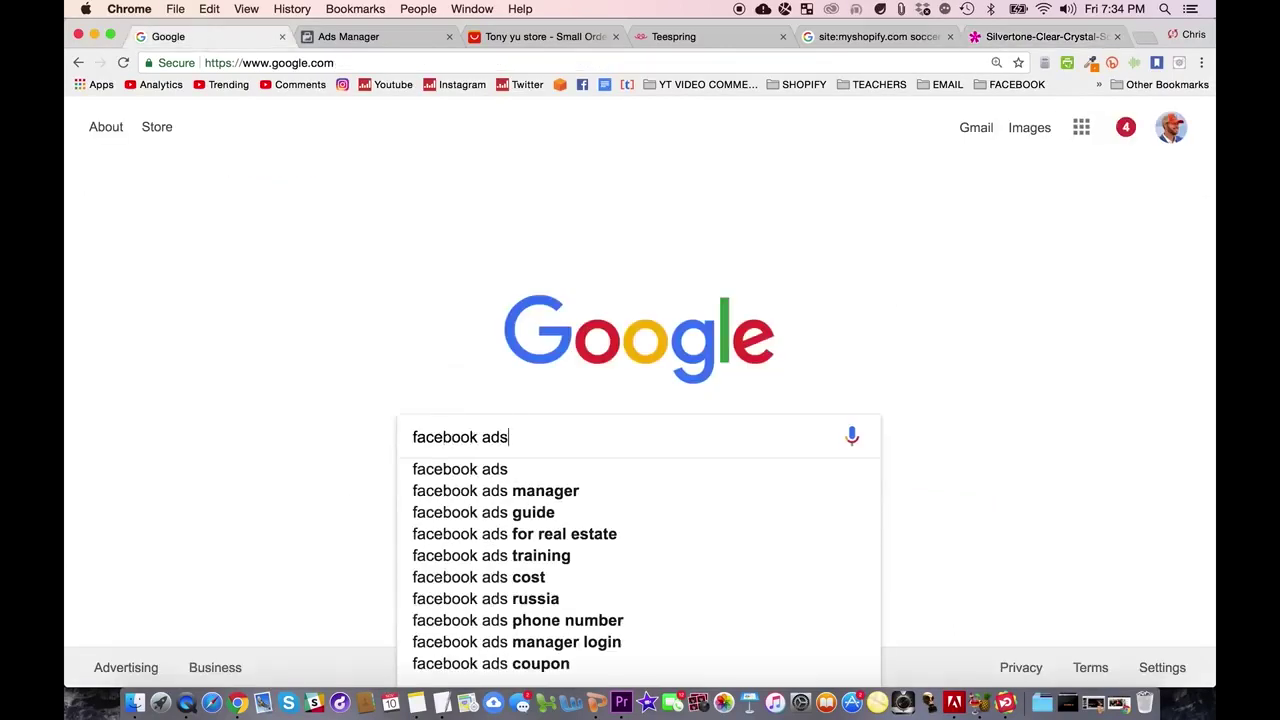
key(Return)
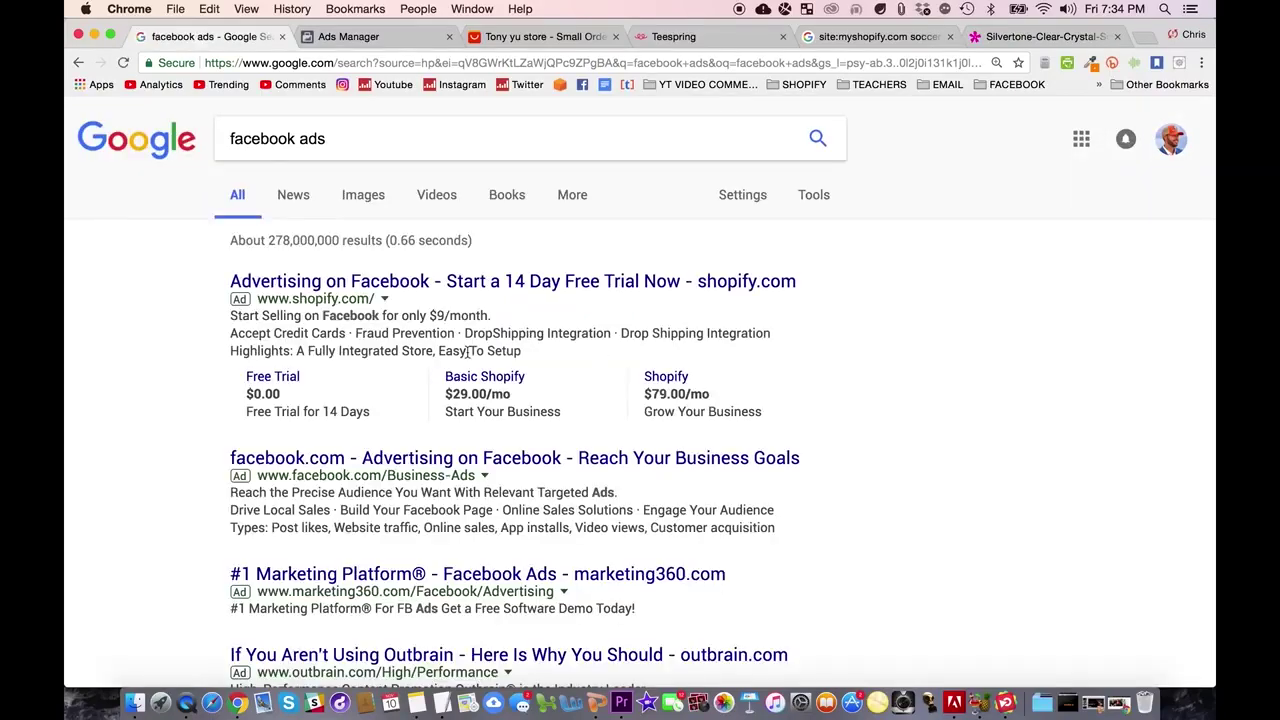
scroll(177, 383, down, 2)
scroll(177, 383, down, 2)
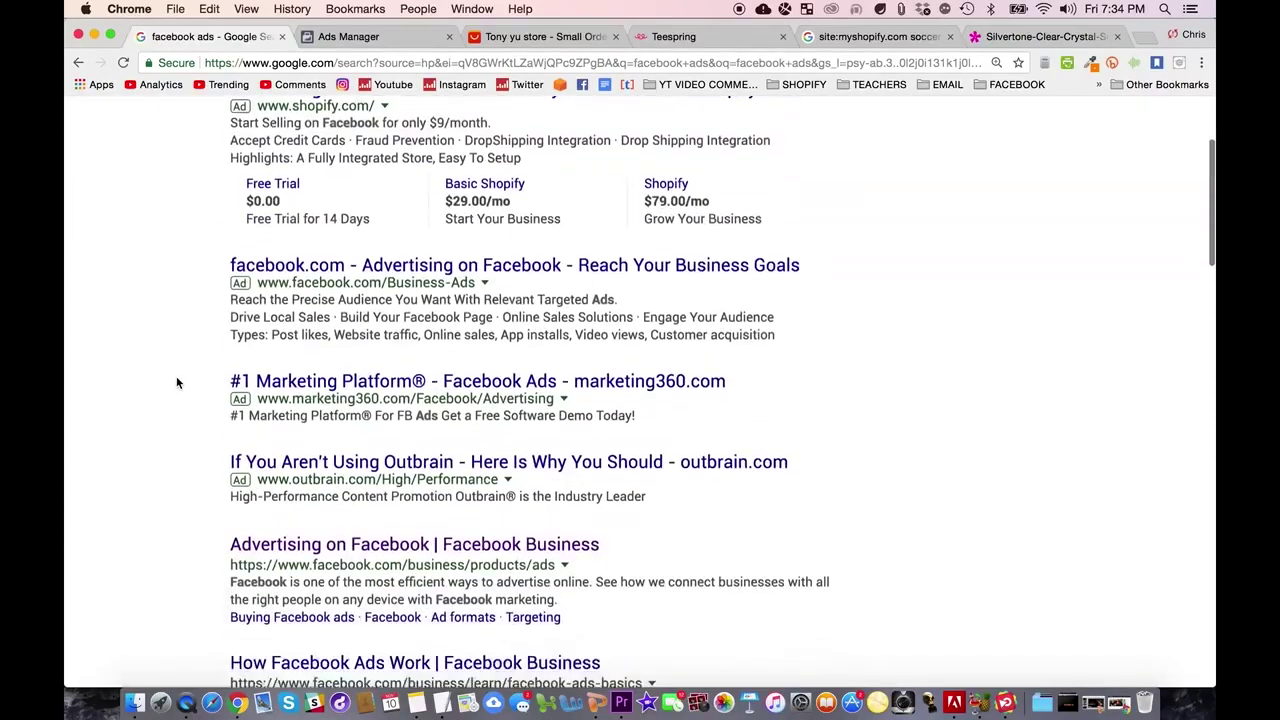
scroll(177, 383, down, 2)
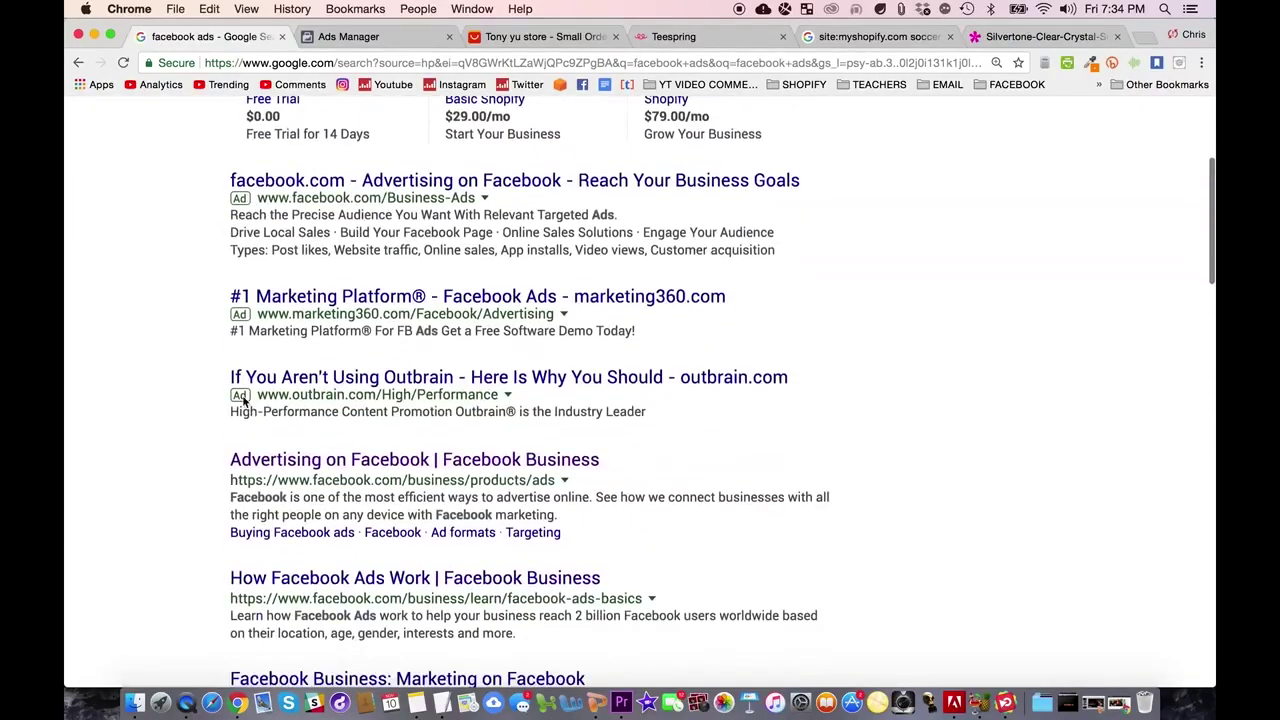
click(284, 460)
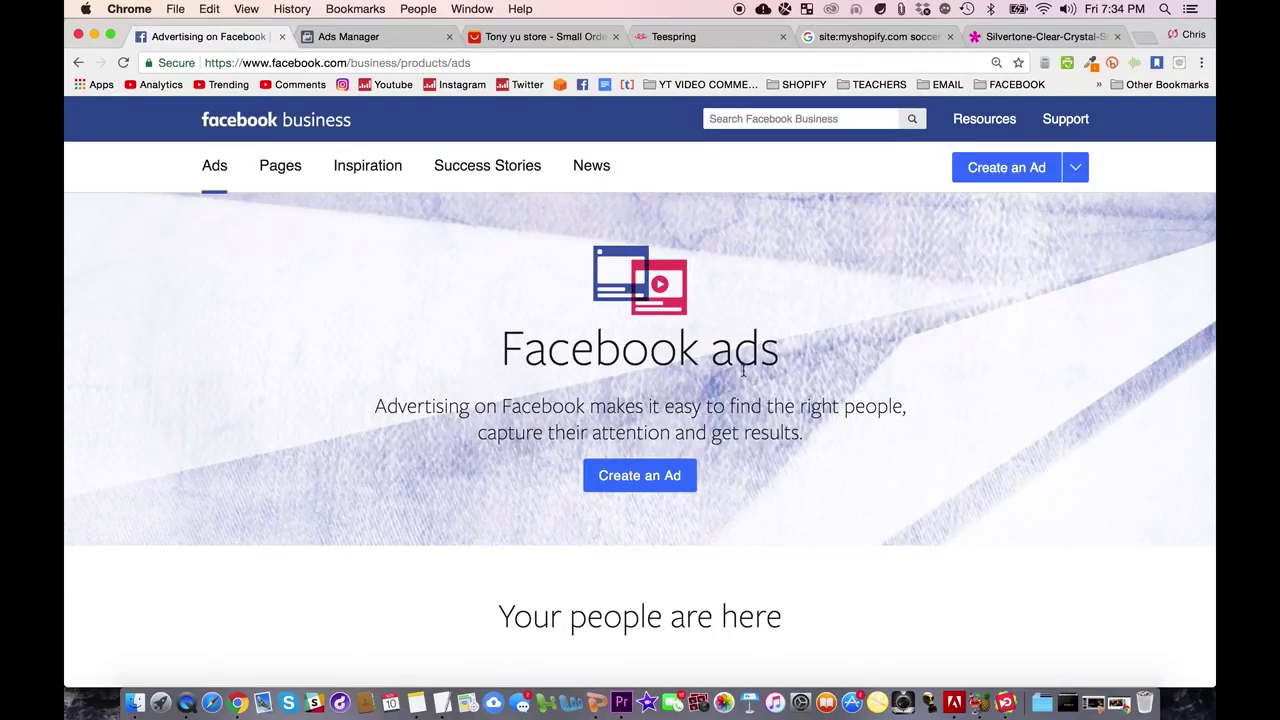
Create a new ad and choose Start Over to discard the unfinished campaign
click(1005, 165)
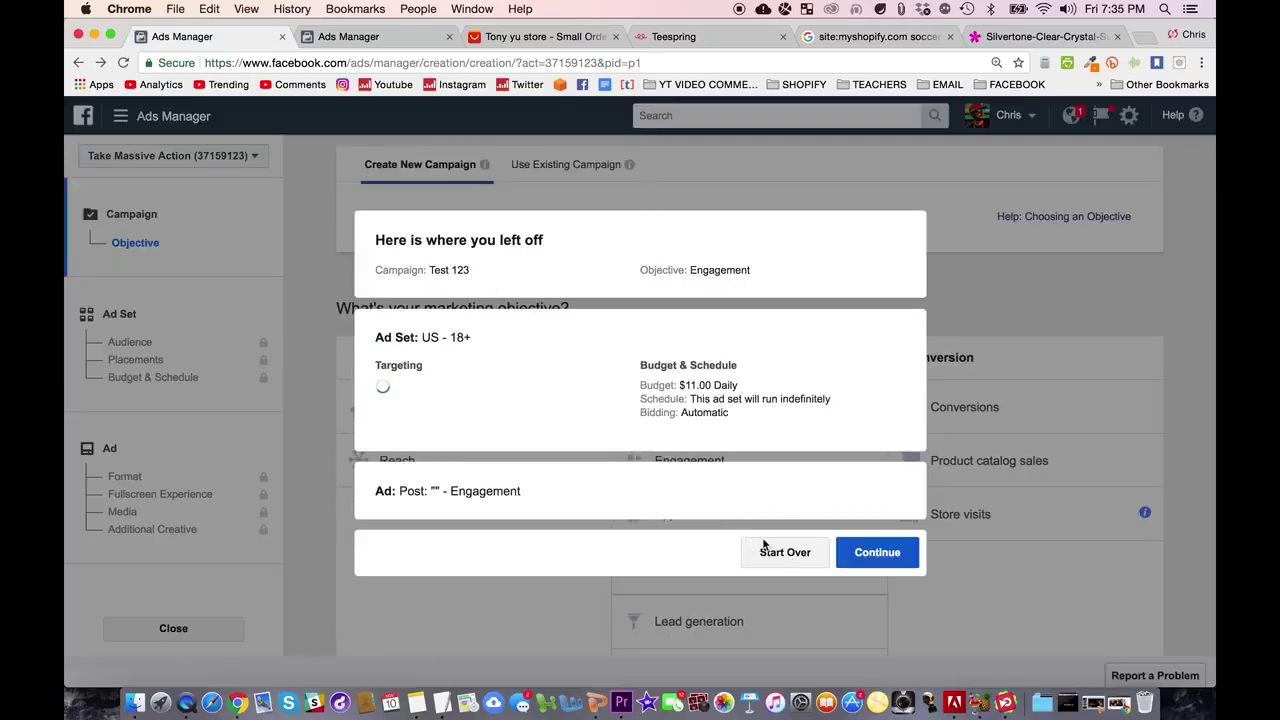
click(775, 556)
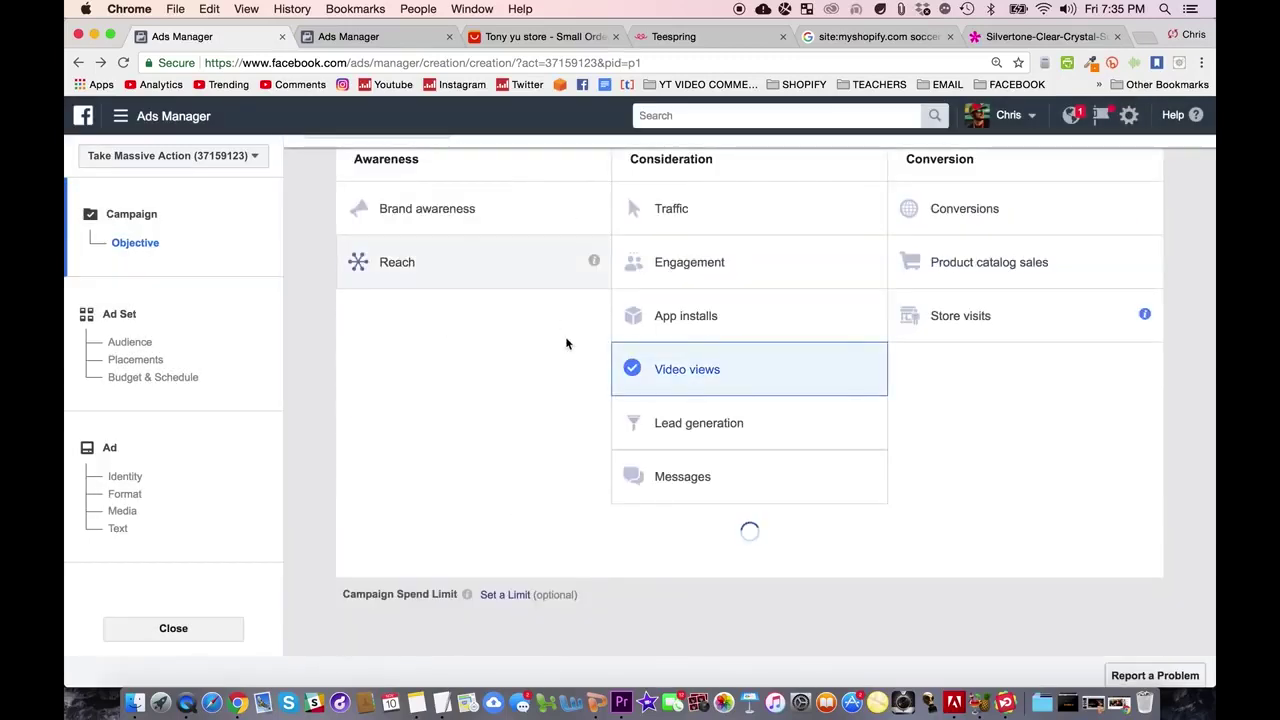
Pick the Engagement objective, enter a soccer mom necklace campaign name, and continue
scroll(449, 391, up, 3)
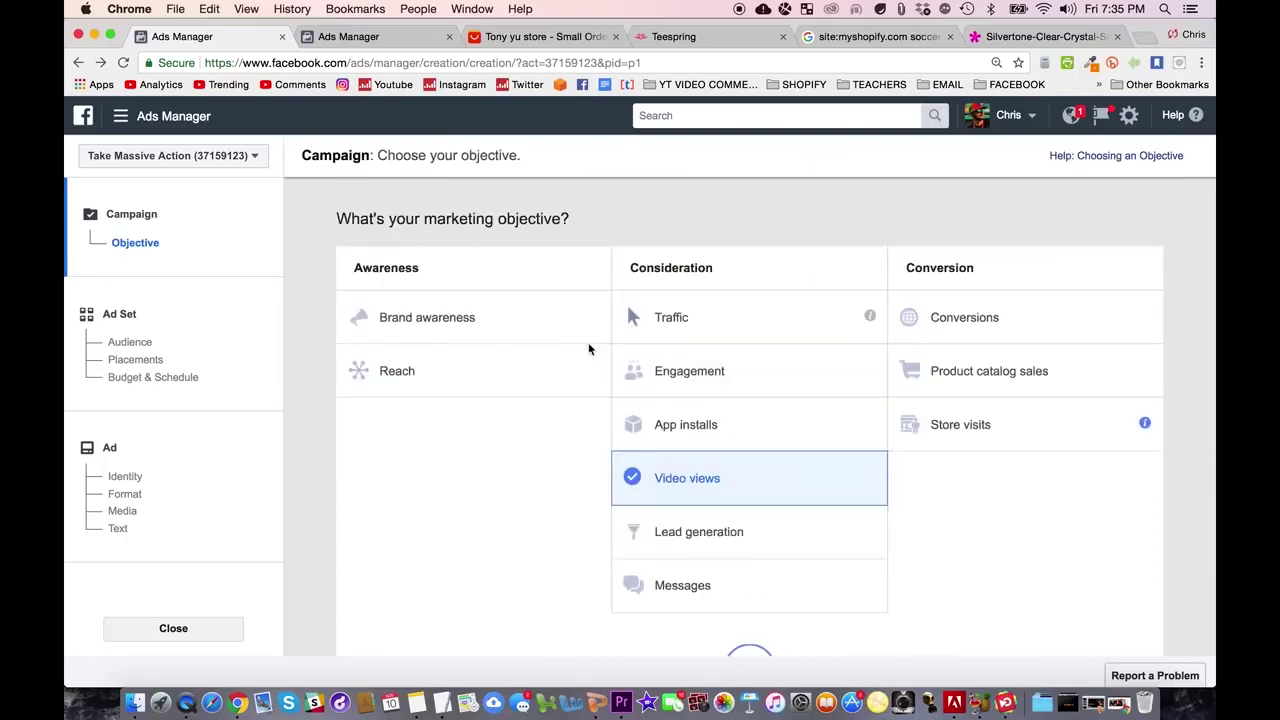
click(702, 373)
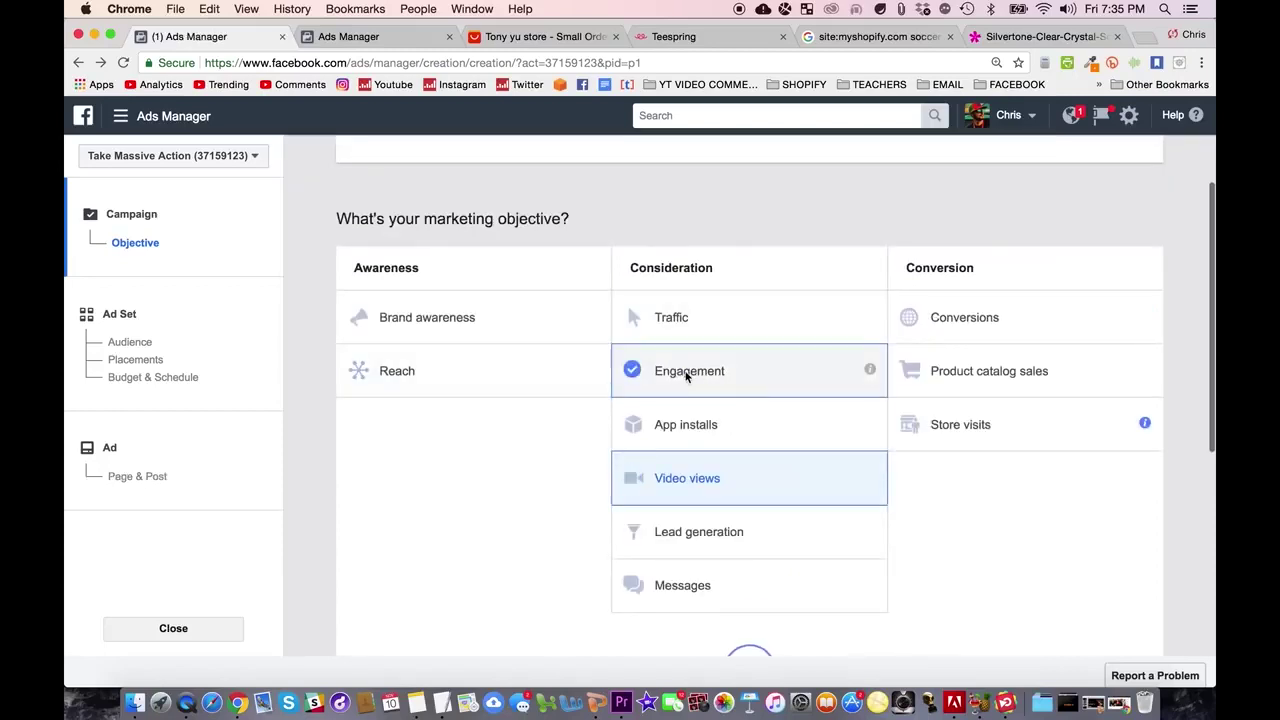
text(Soccer Mom Ne)
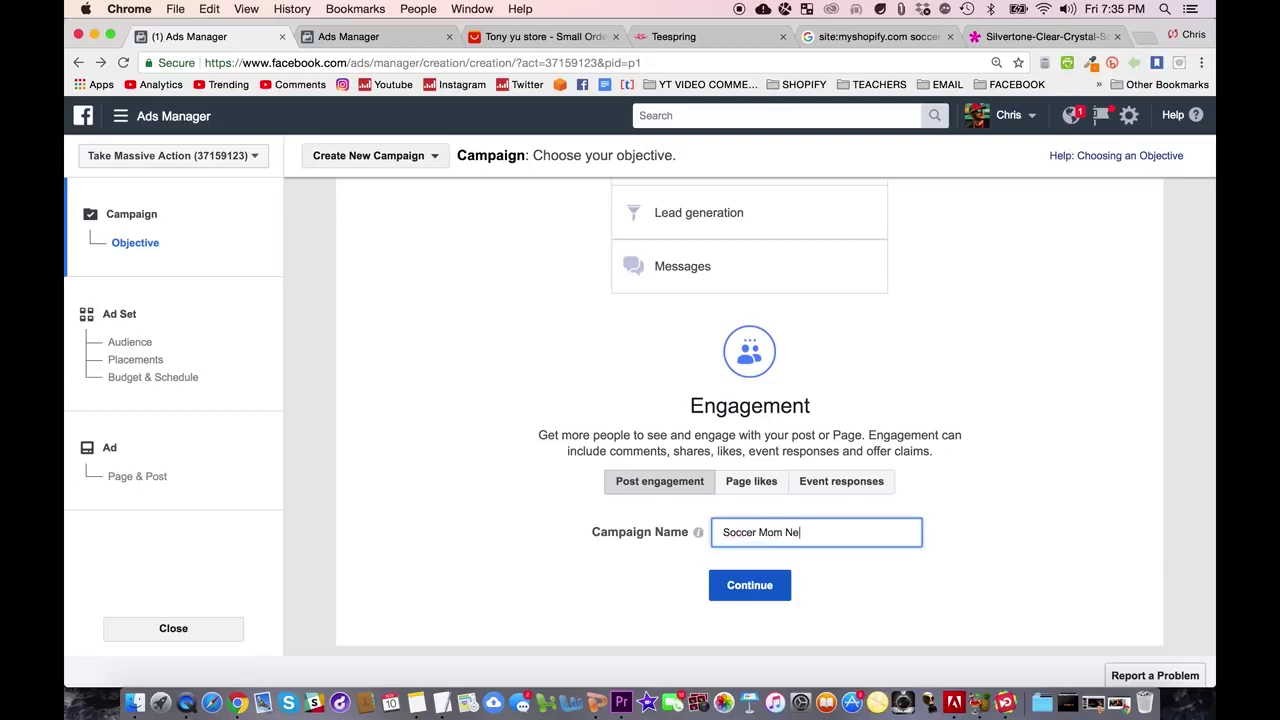
text(klan)
key(BackSpace)
key(BackSpace)
text(c)
click(765, 585)
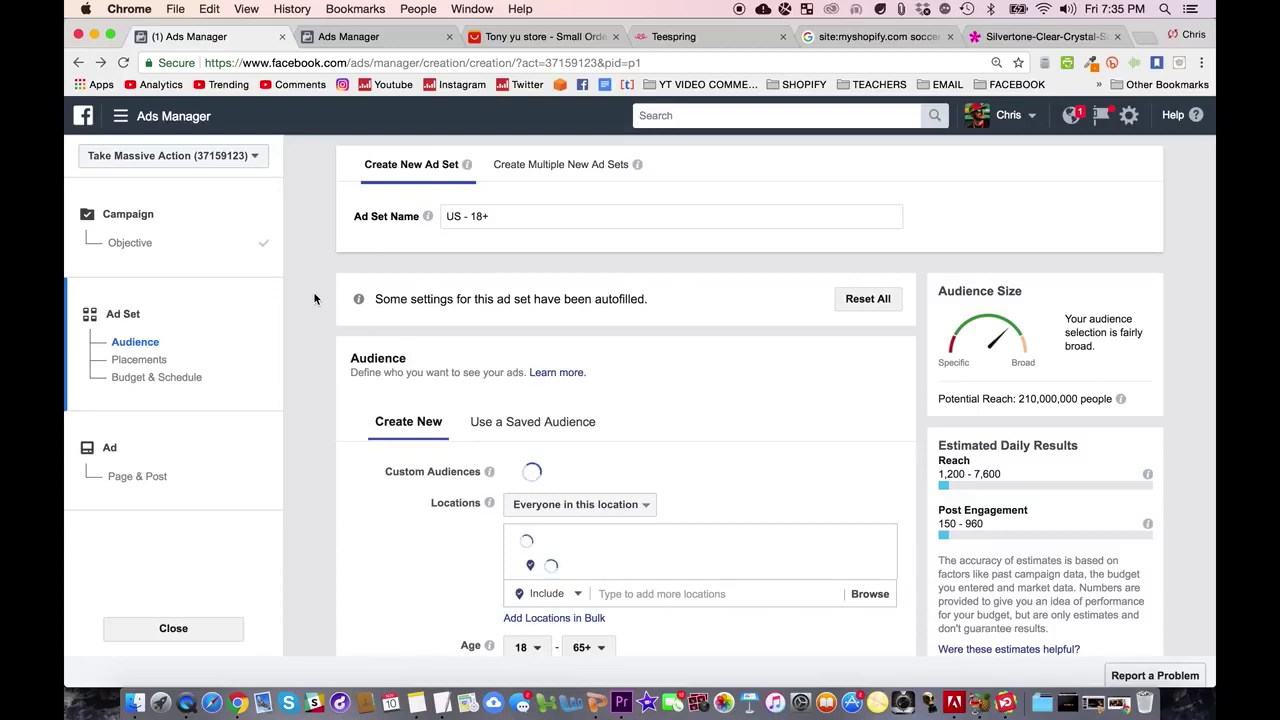
Set the ad set gender to Women and note the 110,000,000 potential reach
scroll(314, 297, down, 3)
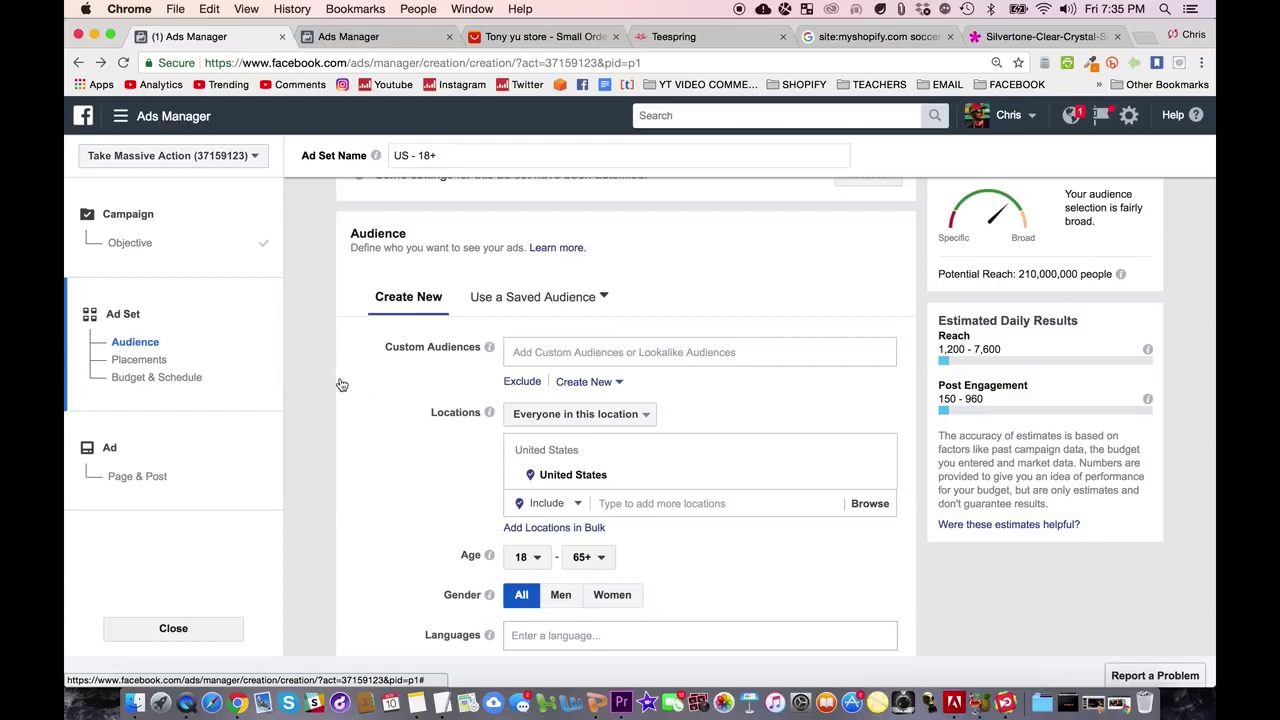
scroll(395, 446, down, 2)
scroll(392, 446, down, 2)
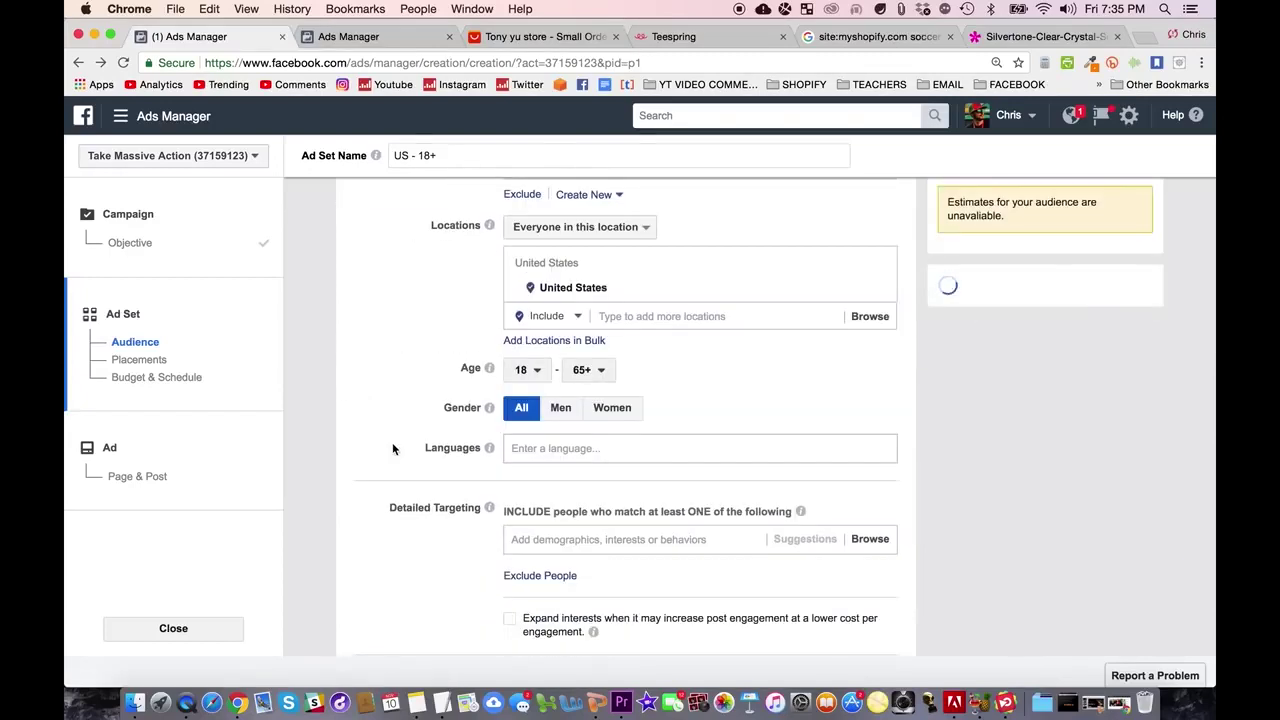
click(618, 413)
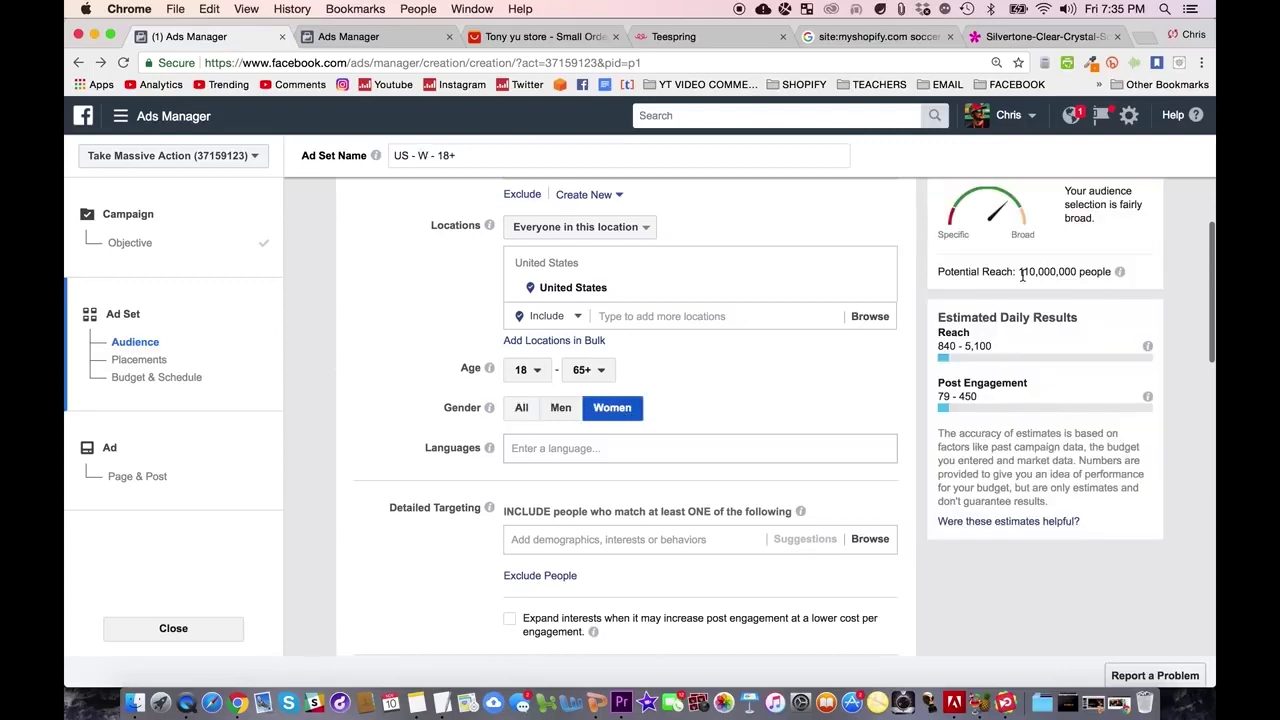
drag(1020, 271, 1088, 272)
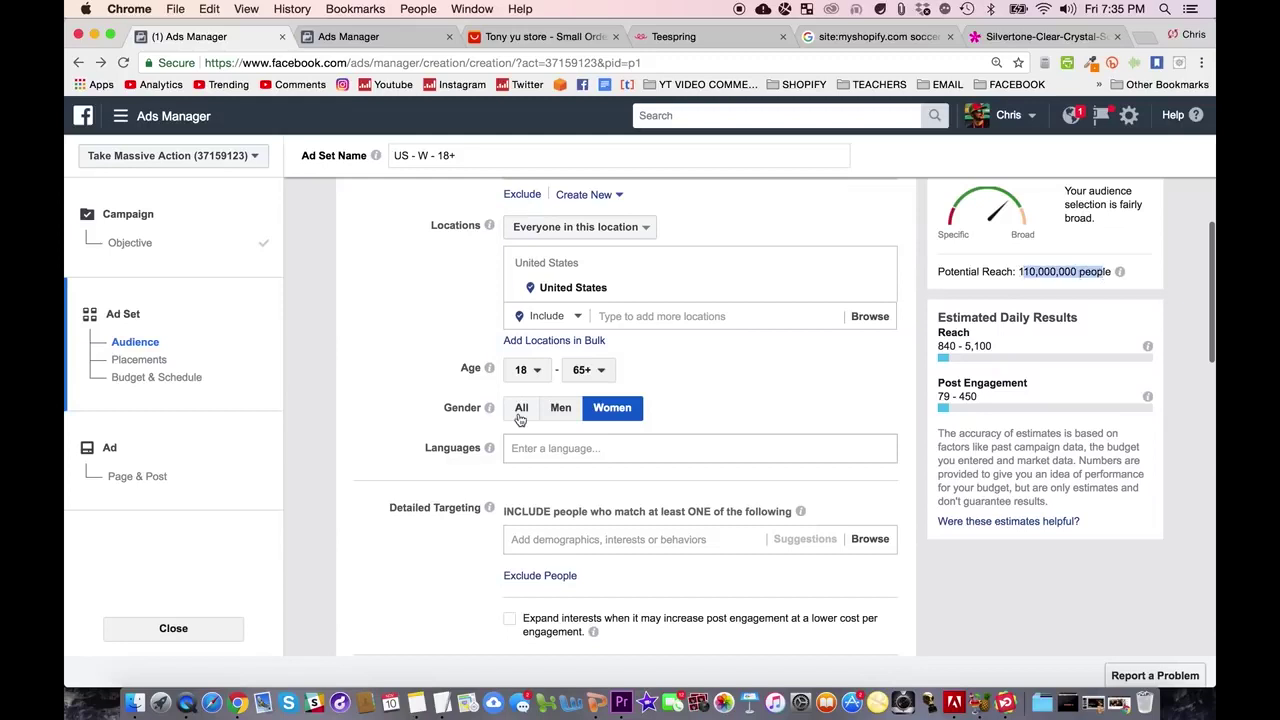
scroll(409, 525, down, 3)
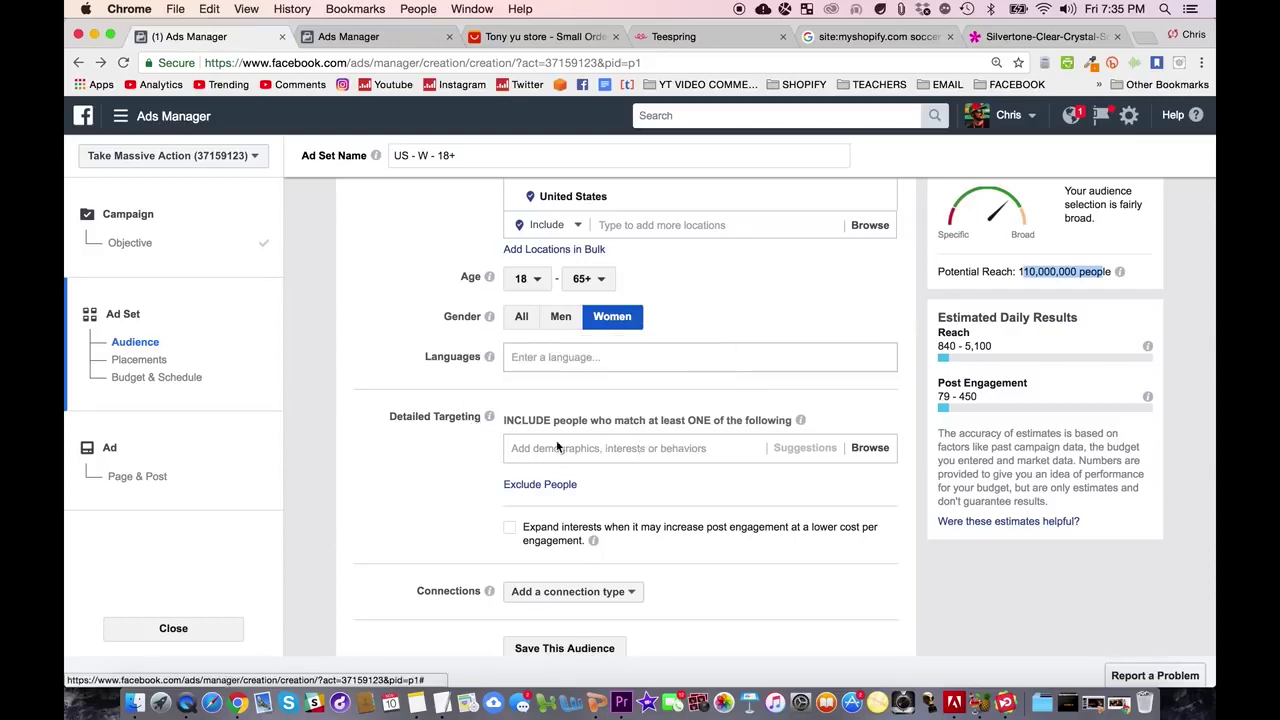
click(870, 448)
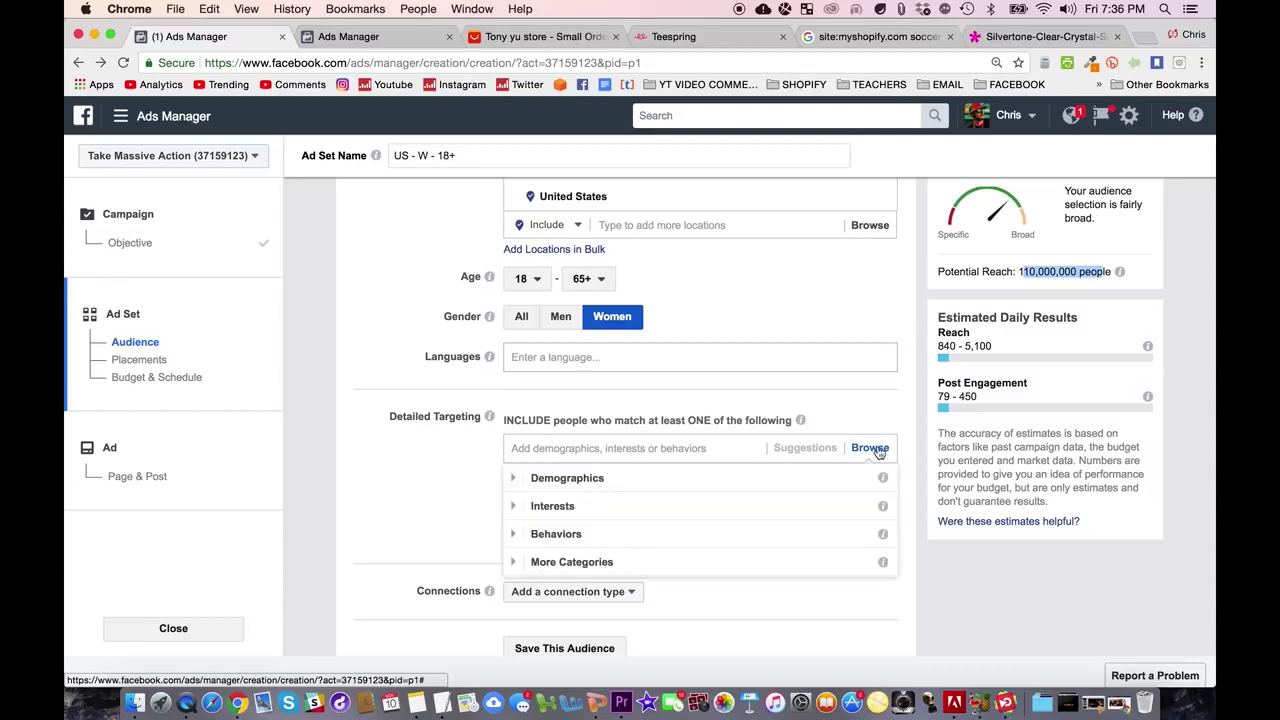
Add Demographics > Parents > Moms > Soccer moms to detailed targeting, reaching 21,000,000
click(515, 479)
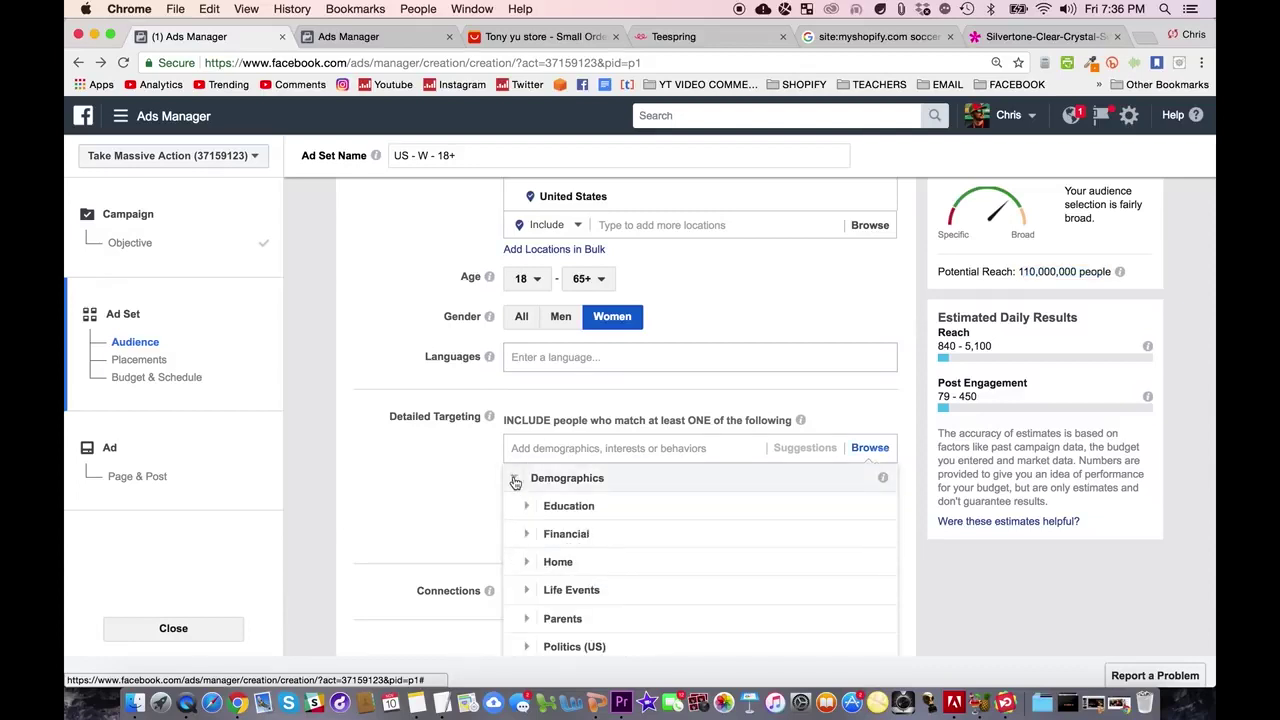
scroll(600, 530, down, 1)
scroll(629, 540, down, 2)
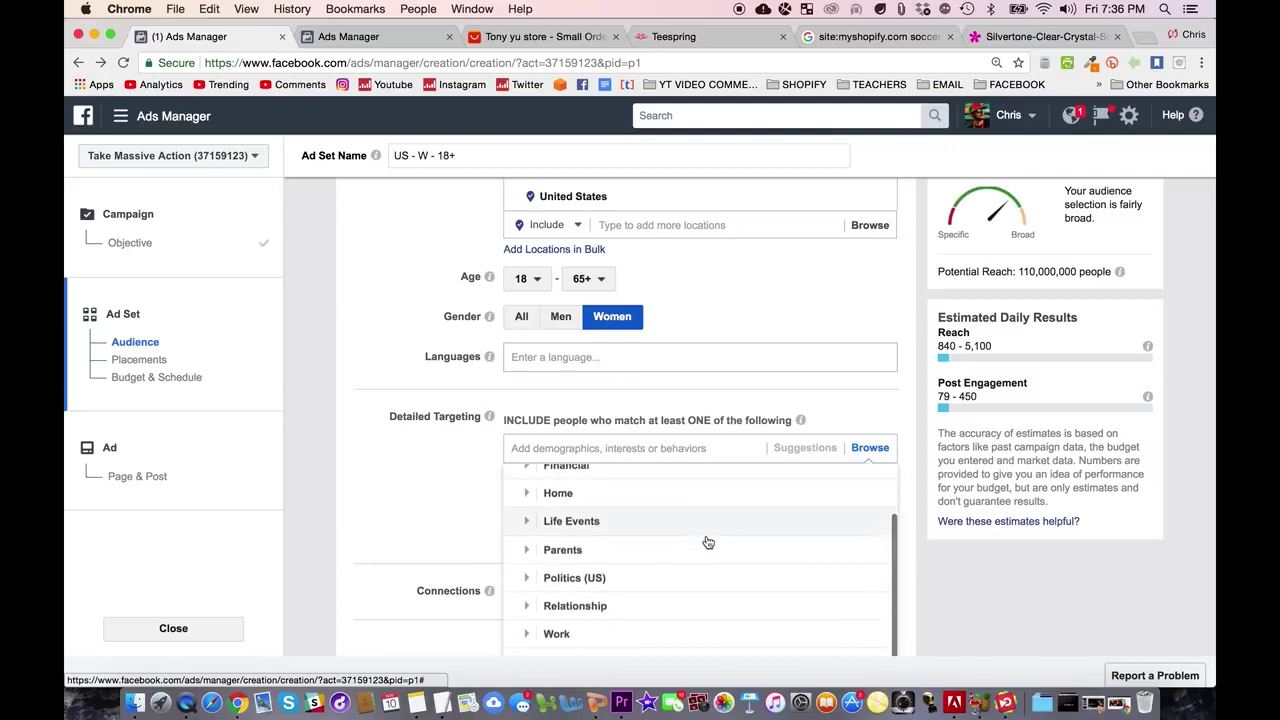
click(525, 552)
scroll(537, 545, down, 2)
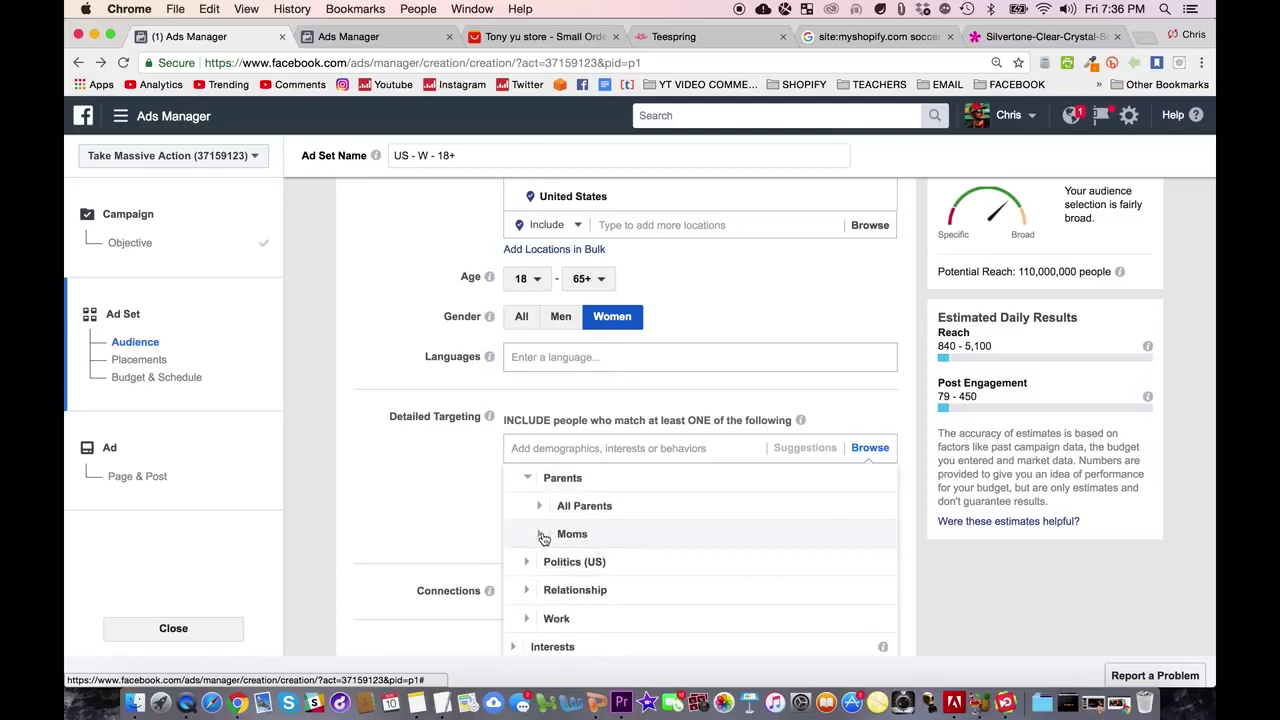
click(539, 536)
scroll(680, 574, down, 1)
scroll(677, 571, down, 2)
scroll(680, 574, down, 2)
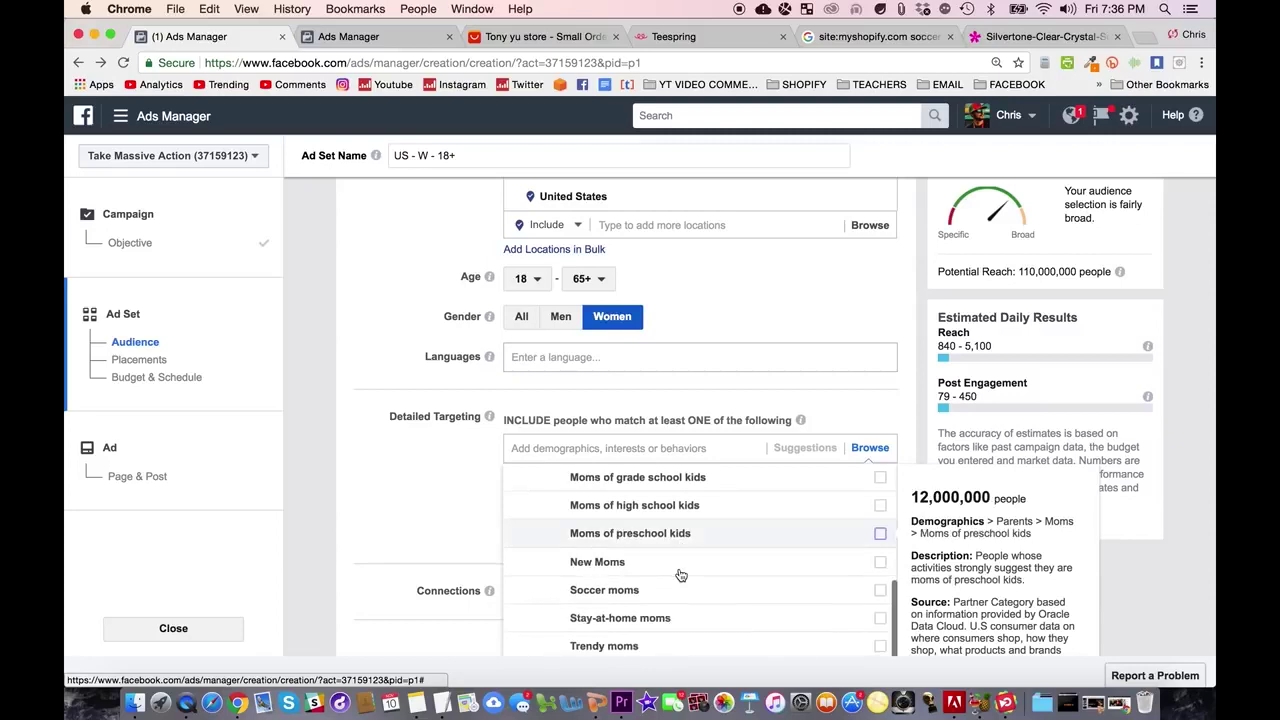
click(621, 586)
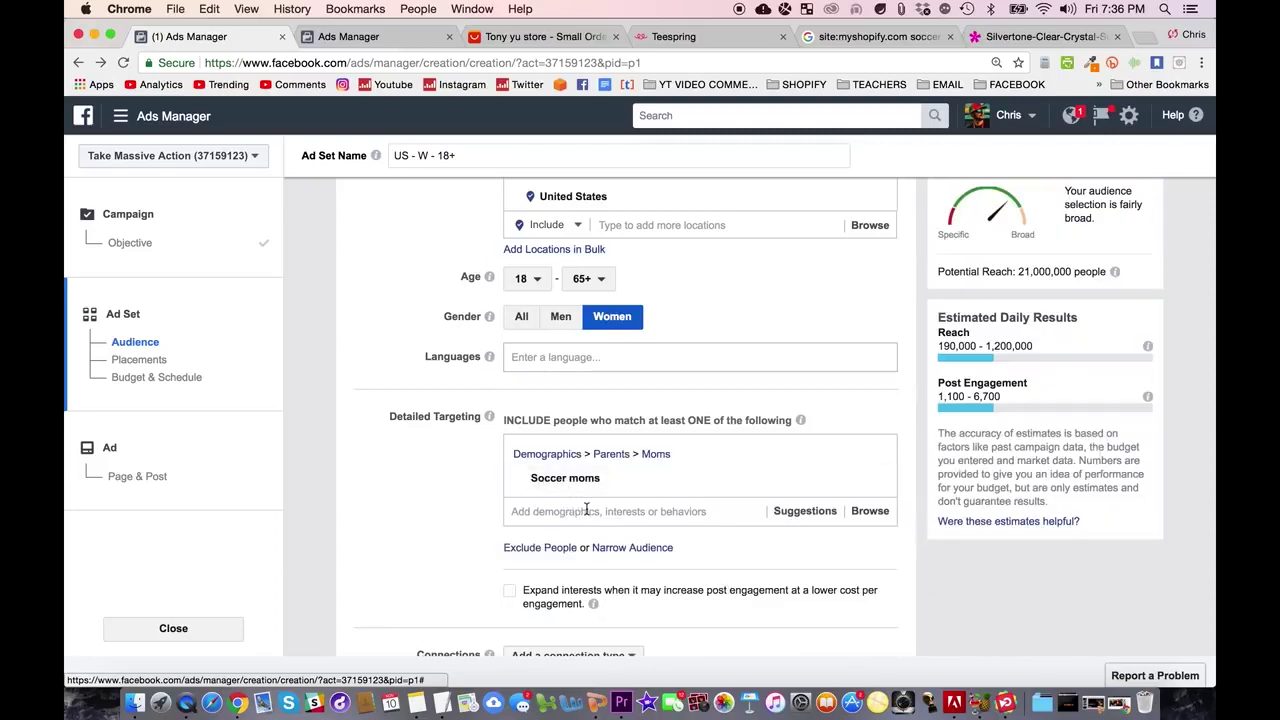
drag(1015, 270, 1106, 271)
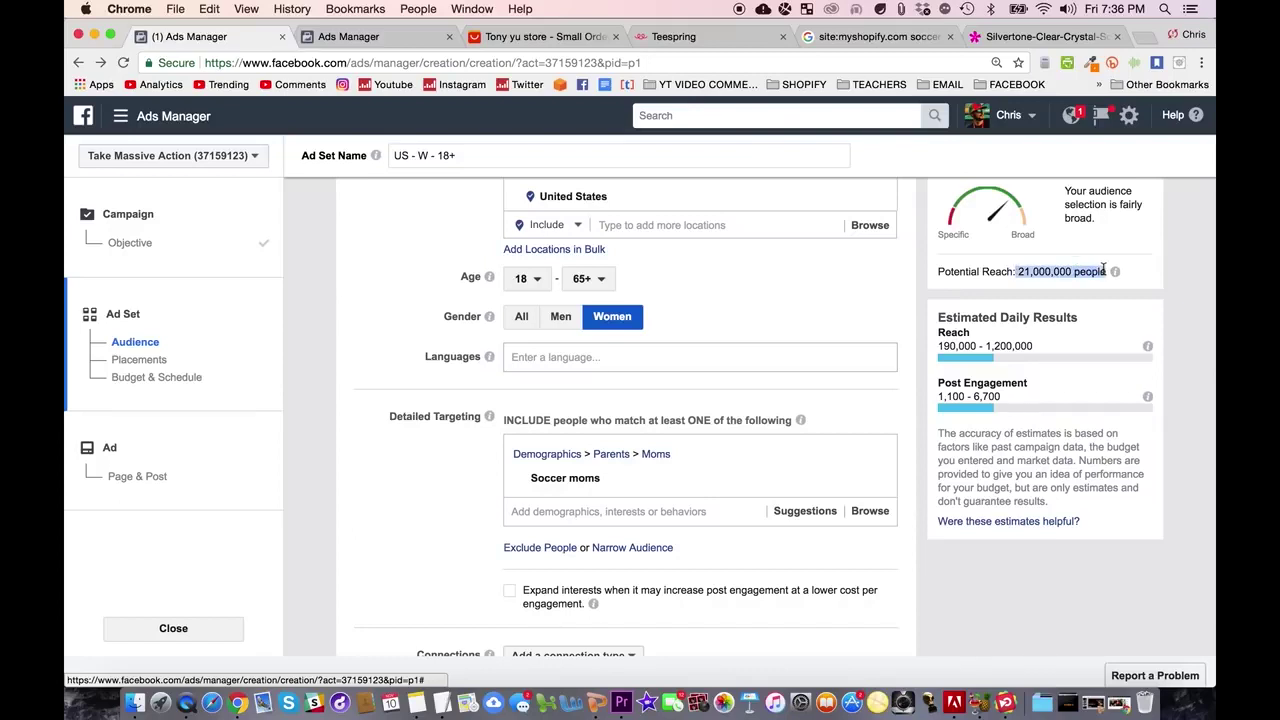
Raise the minimum age to 35 and add a 'must also match' targeting group
click(543, 281)
scroll(530, 415, down, 2)
scroll(529, 423, down, 1)
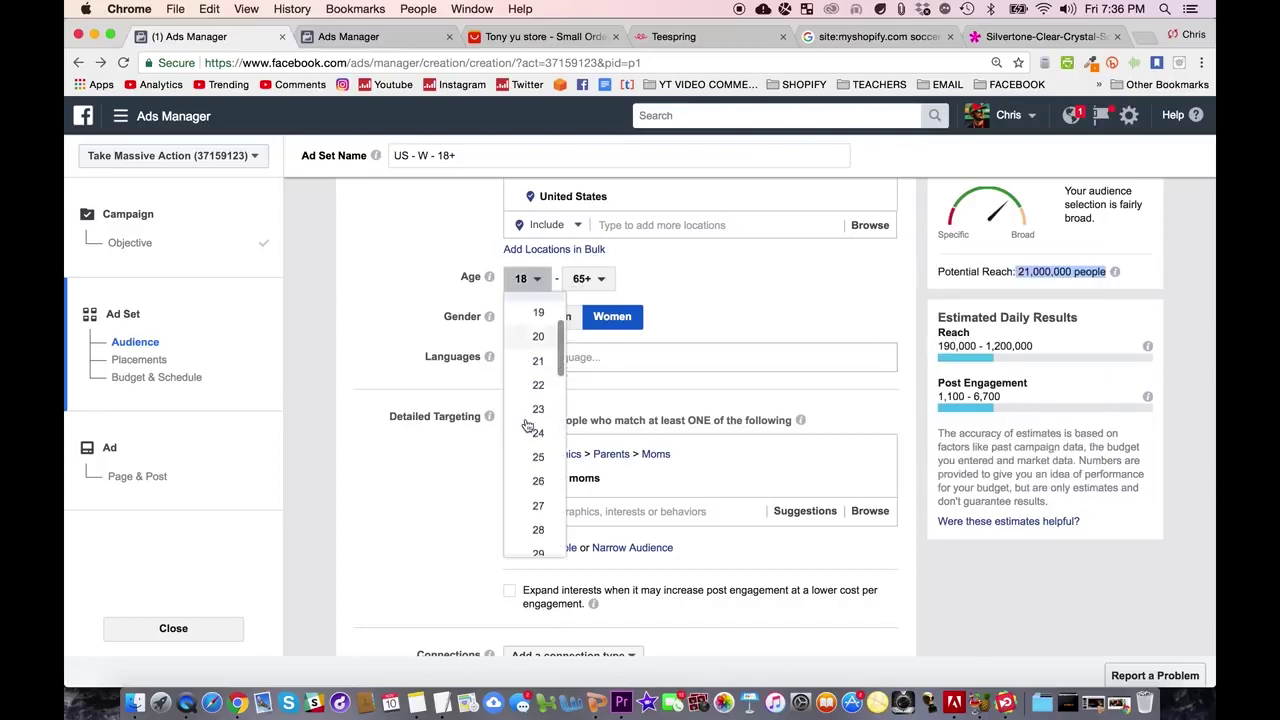
scroll(529, 423, down, 2)
scroll(526, 425, down, 1)
scroll(526, 425, down, 2)
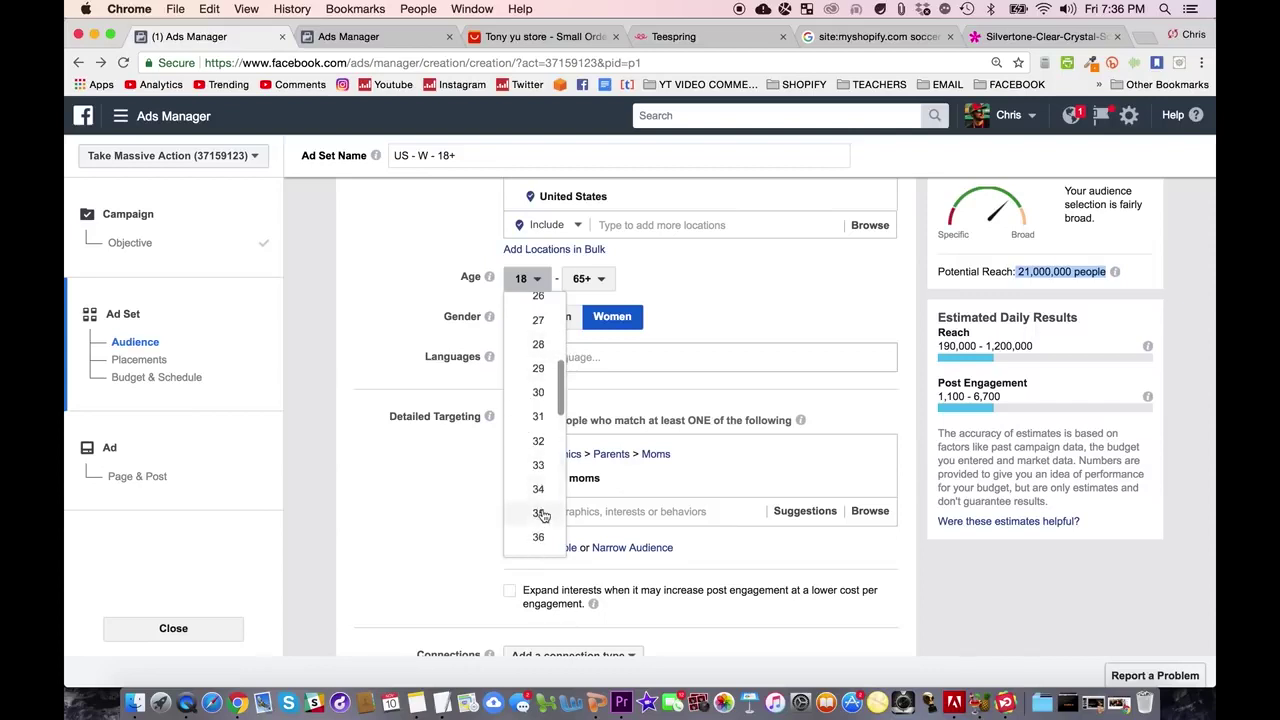
click(549, 283)
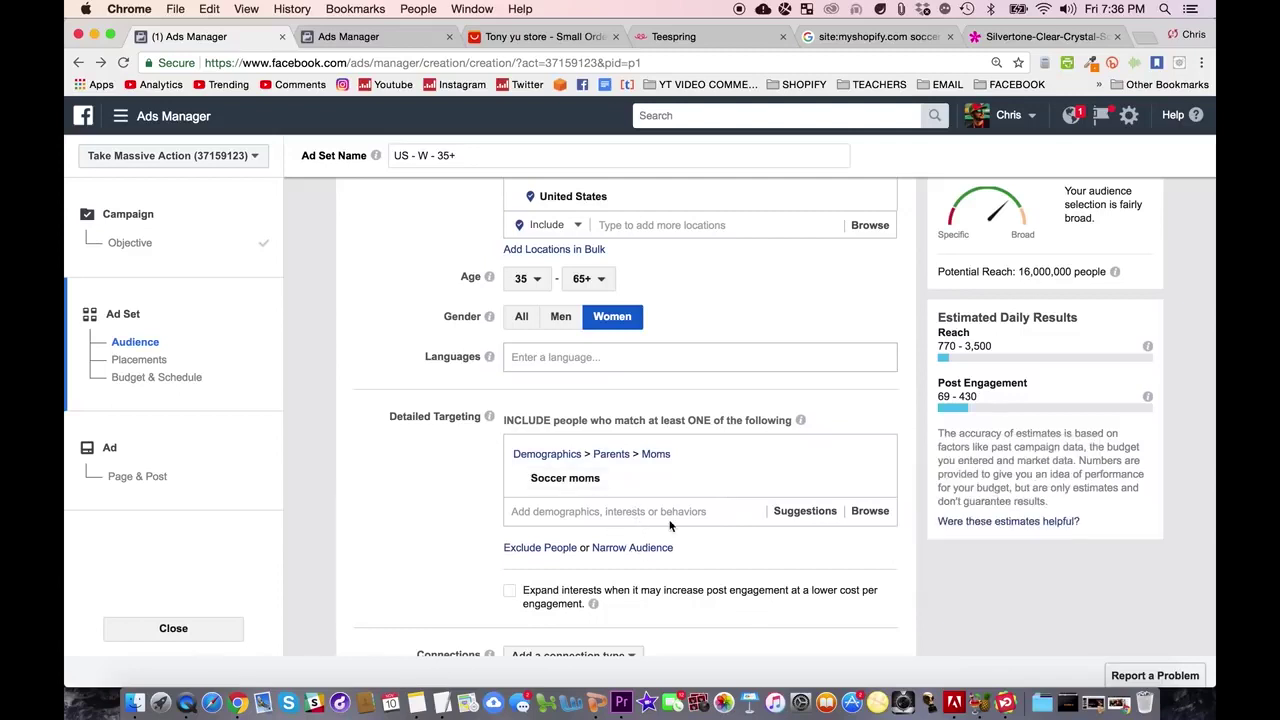
click(646, 549)
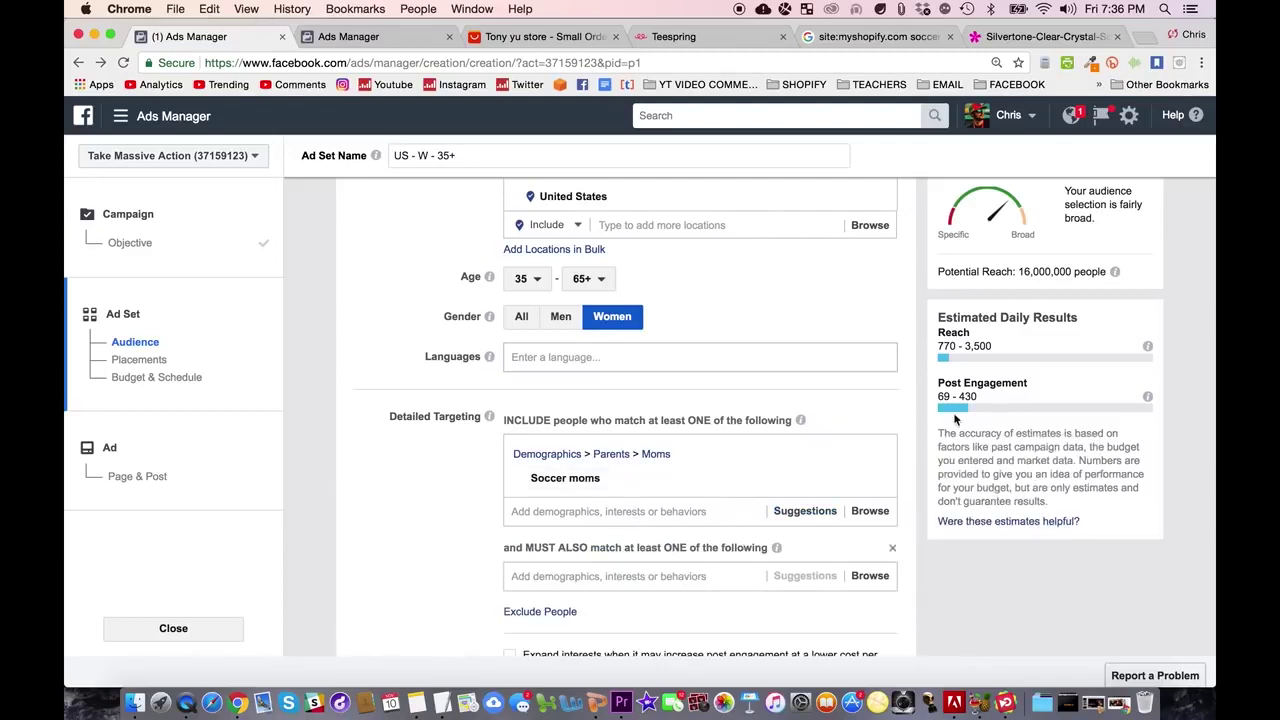
Browse the narrowing group's categories, trying Behaviors and Interests before expanding Demographics
scroll(872, 424, down, 3)
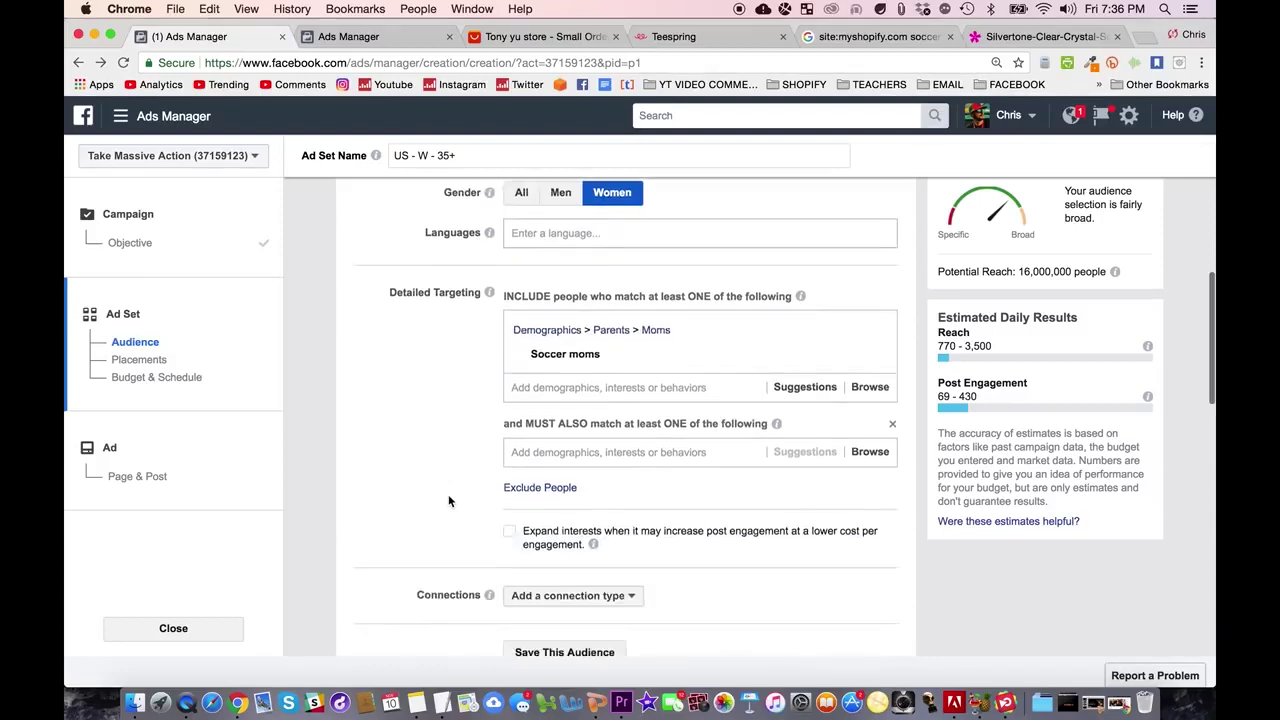
click(870, 426)
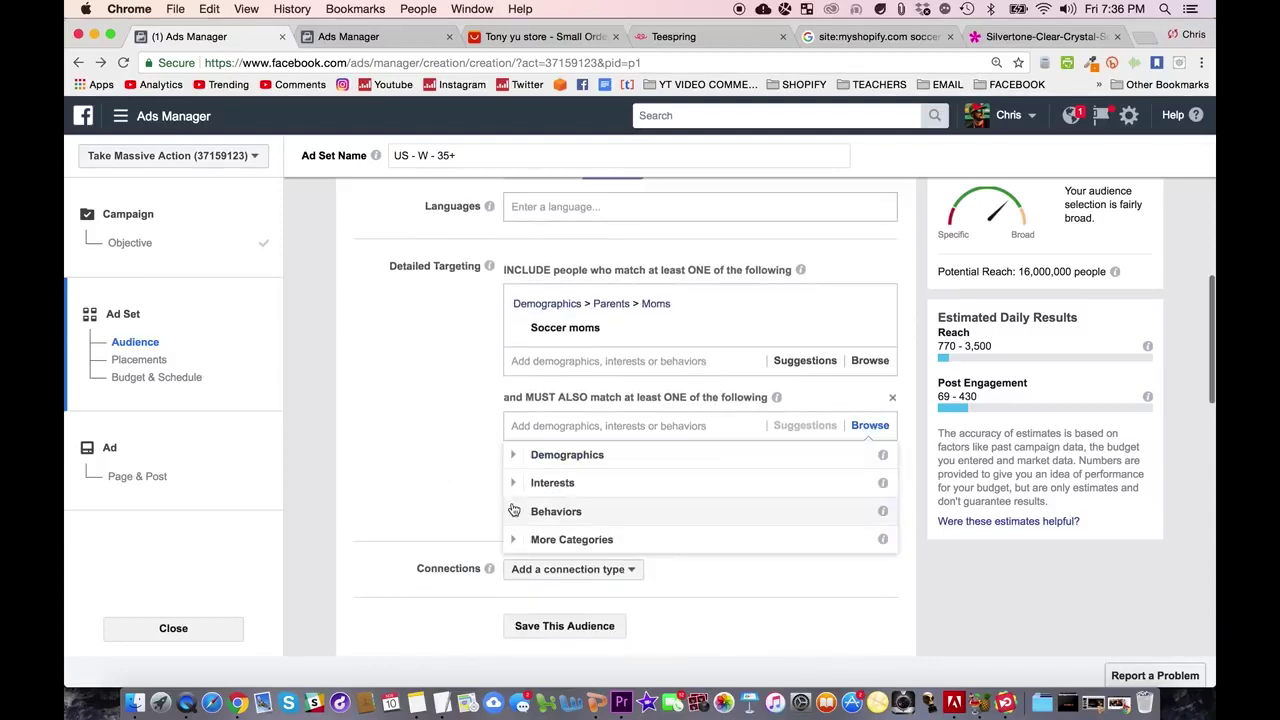
click(516, 513)
scroll(600, 500, down, 3)
scroll(640, 515, down, 2)
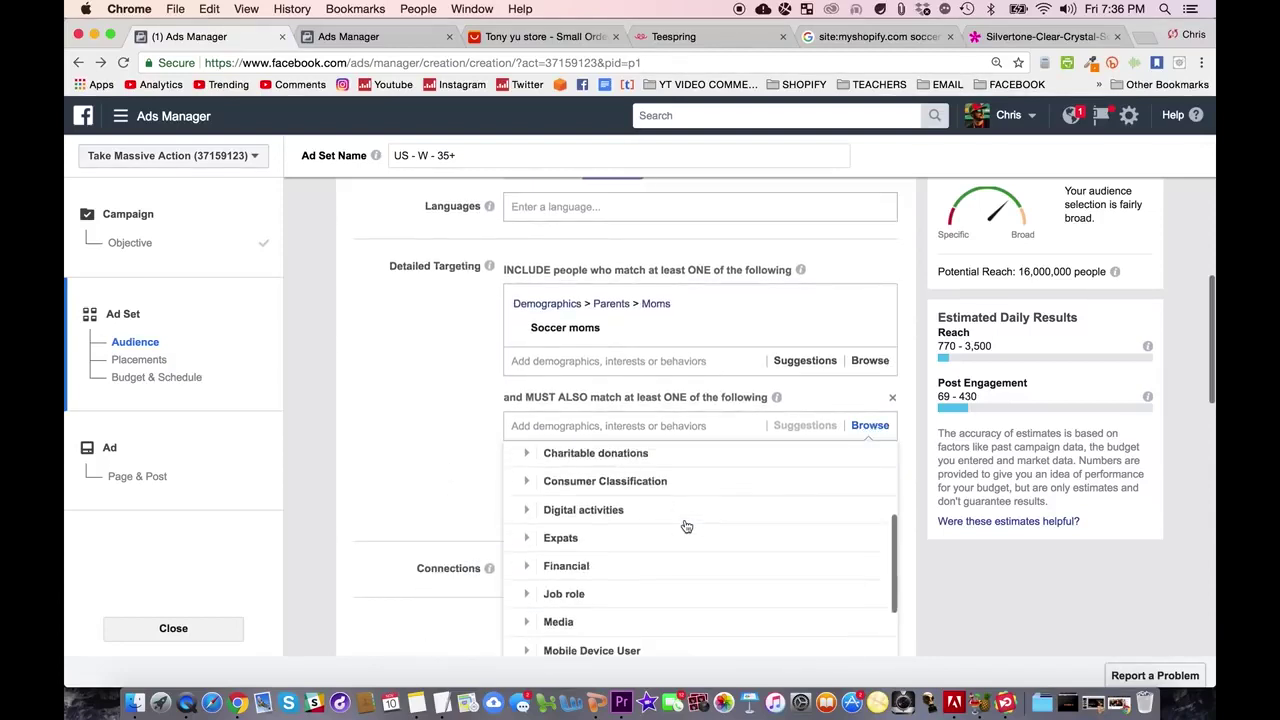
scroll(686, 527, down, 5)
scroll(686, 525, down, 2)
click(560, 409)
scroll(594, 428, down, 2)
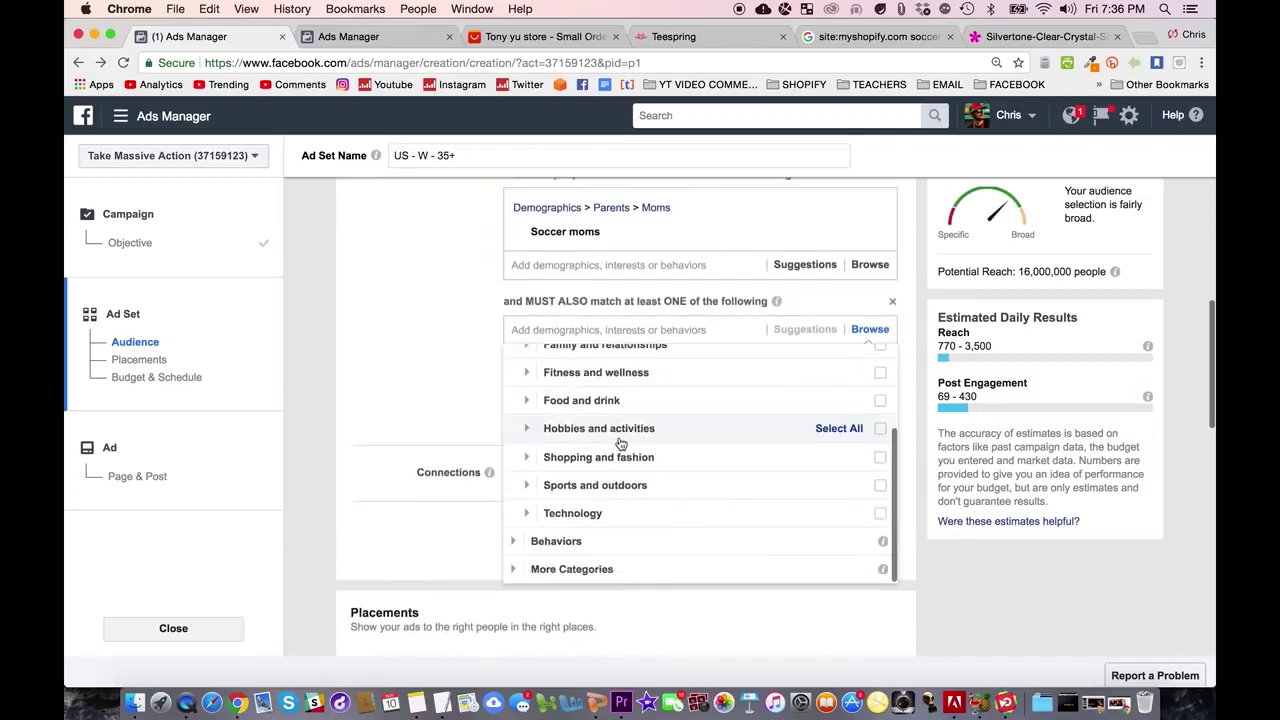
scroll(620, 443, up, 3)
click(560, 403)
scroll(600, 510, down, 1)
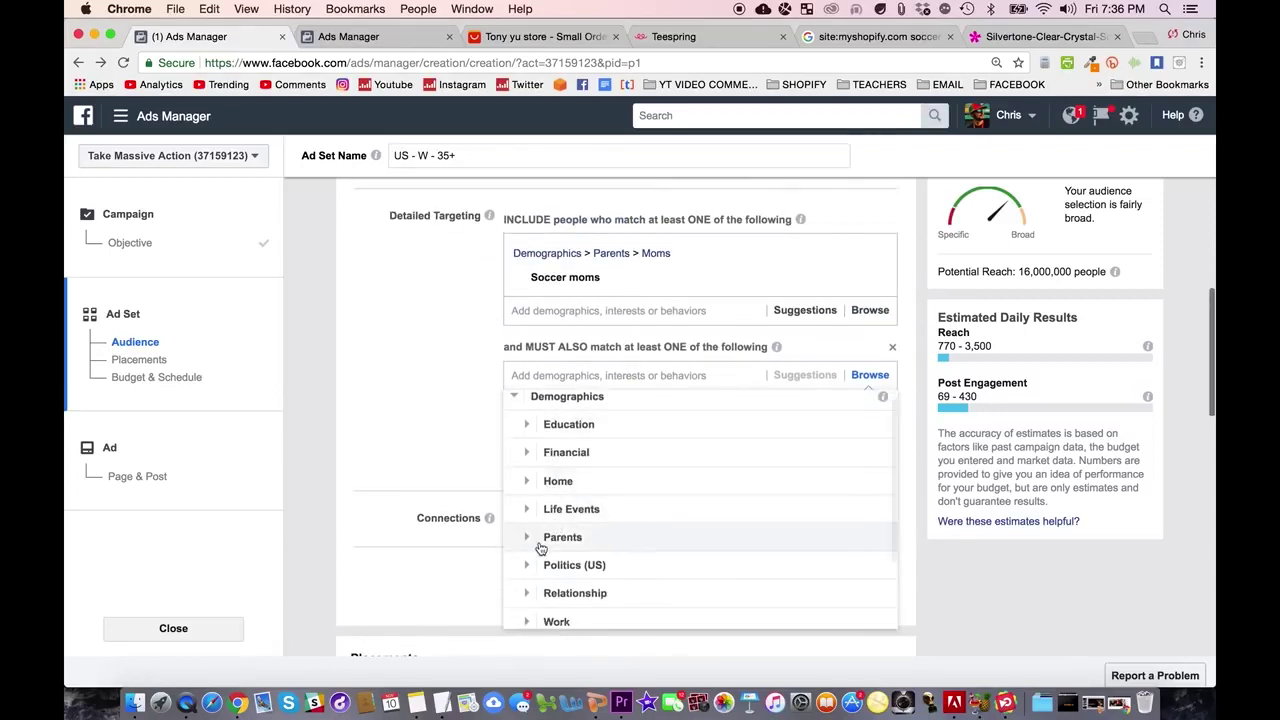
scroll(586, 510, down, 2)
Narrow by Parents > All Parents > Parents with preteens (08-12 years), then choose manual placements
click(563, 486)
scroll(563, 480, down, 2)
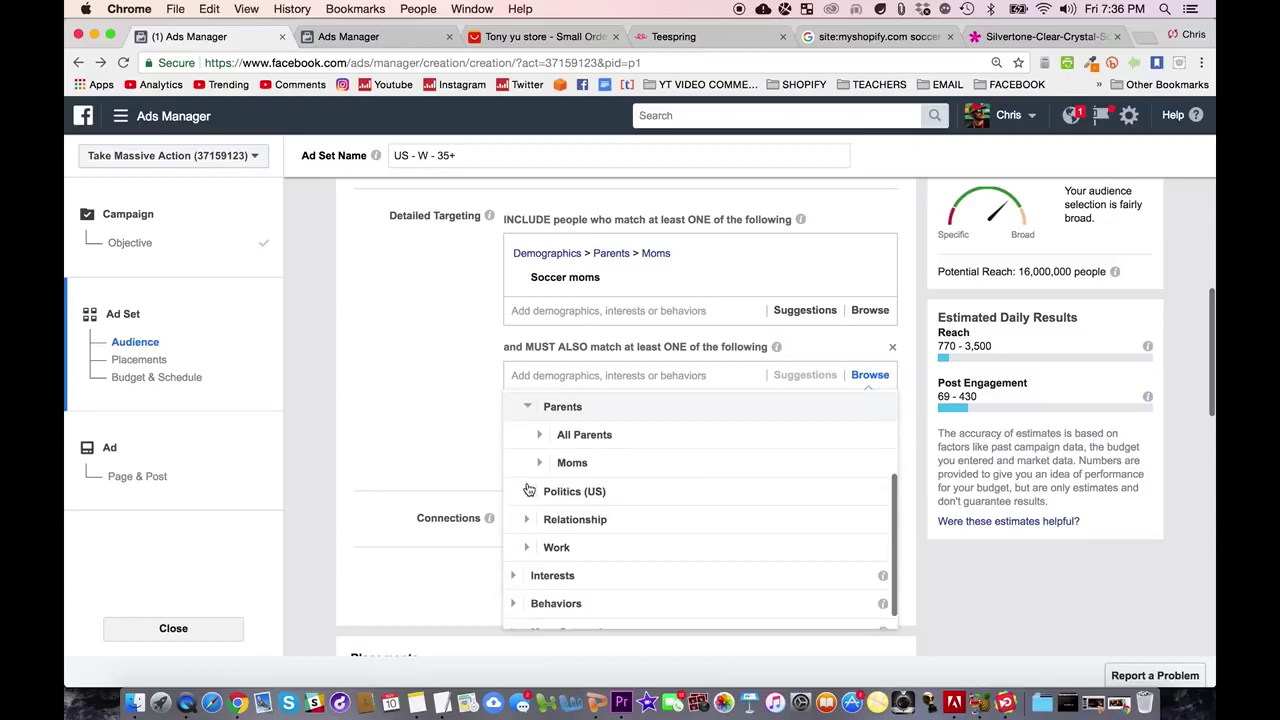
click(541, 431)
scroll(560, 450, down, 1)
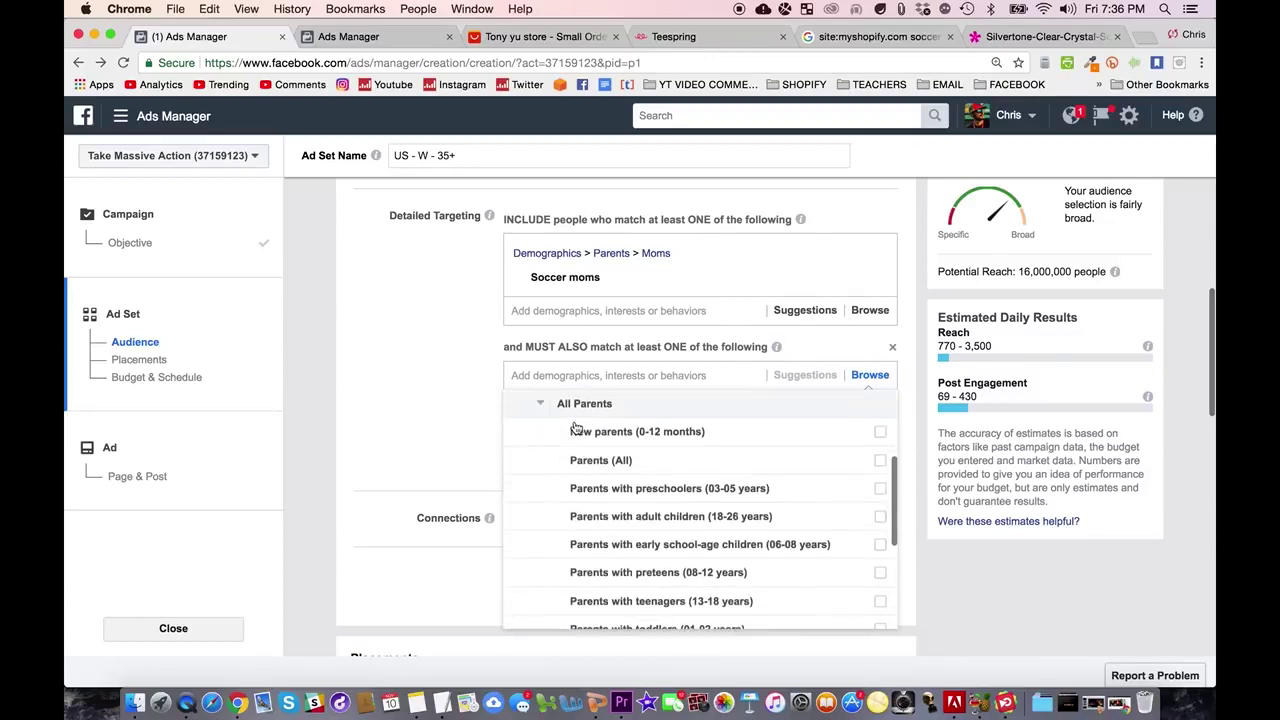
scroll(715, 480, down, 2)
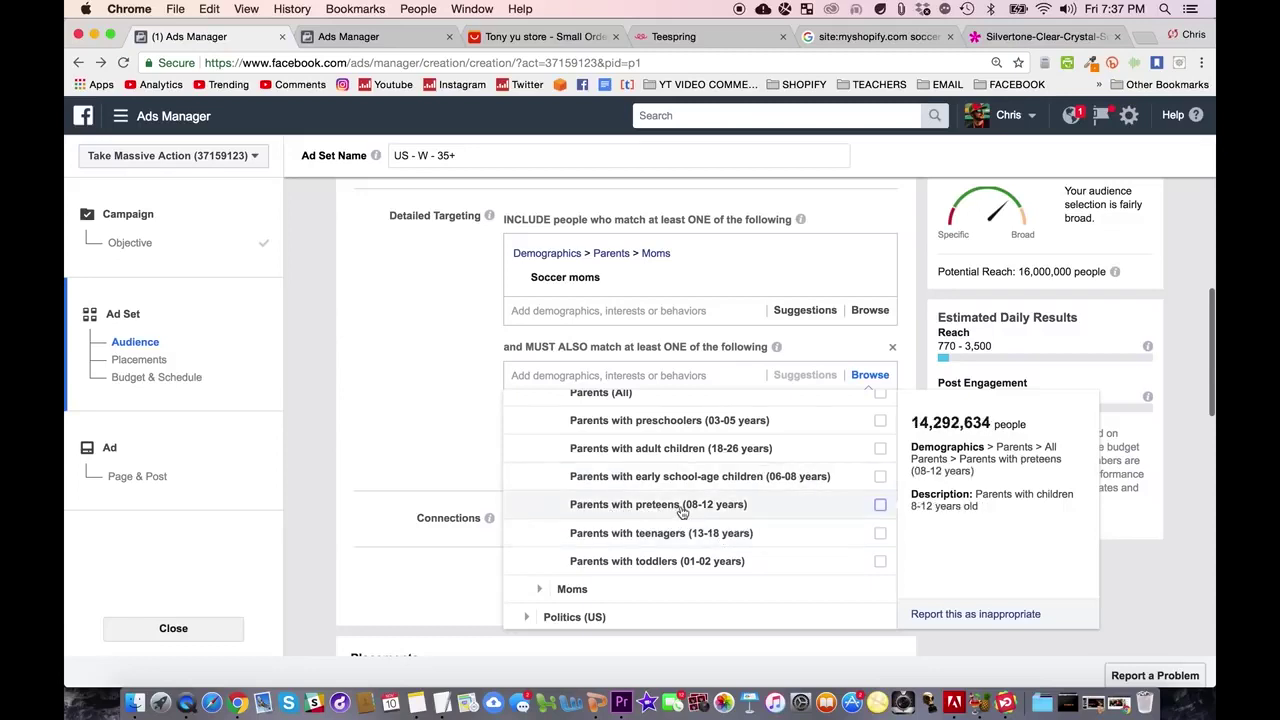
click(724, 507)
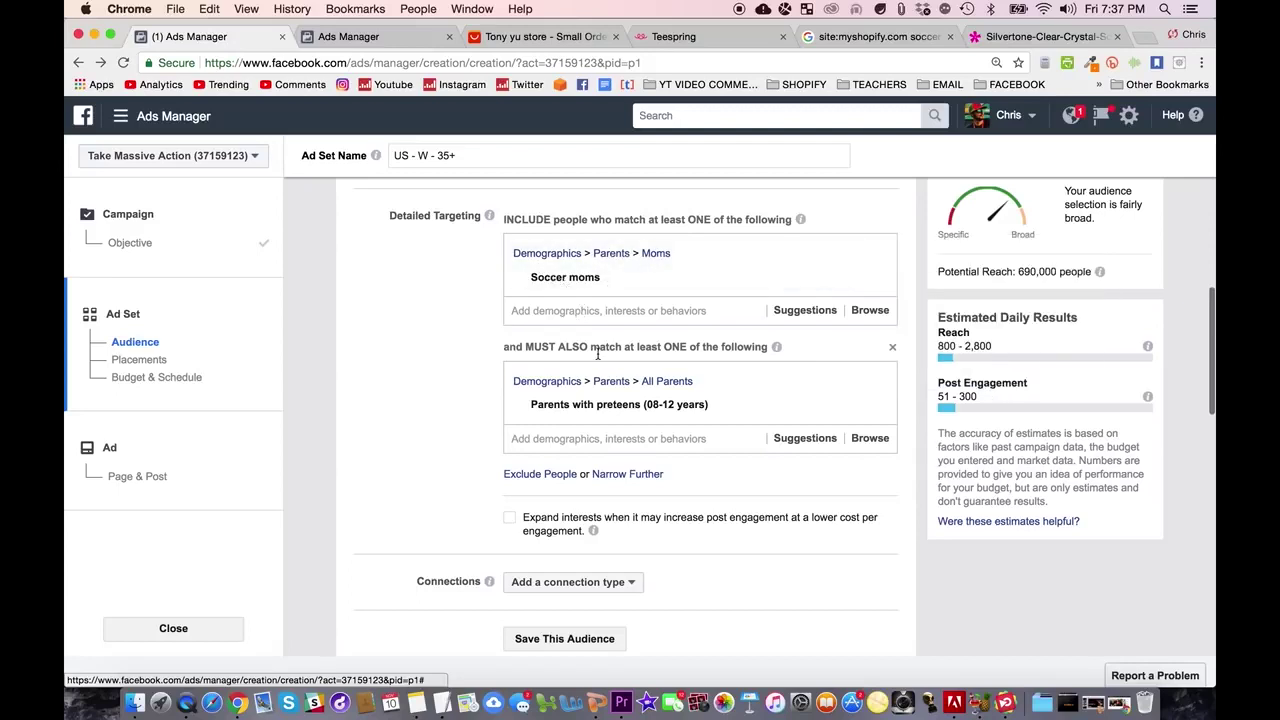
mouse_move(619, 404)
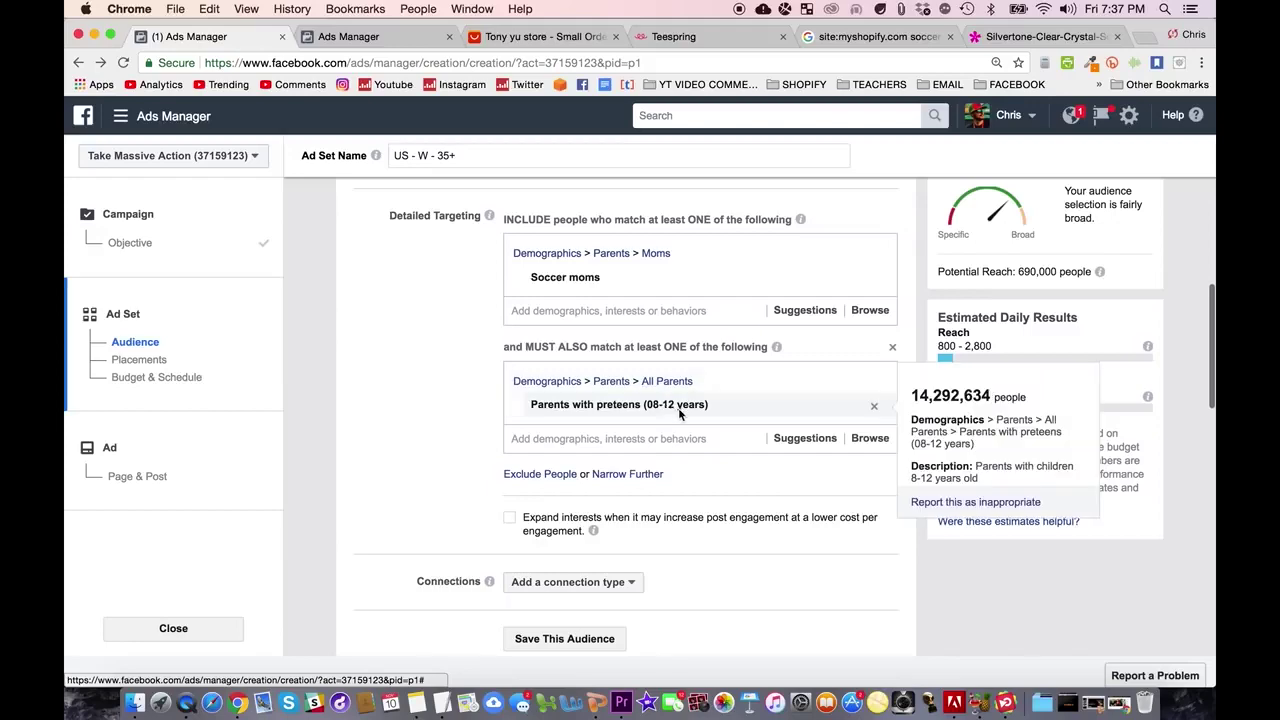
scroll(500, 380, down, 10)
click(366, 348)
Scroll down to Budget & Schedule and enter an $11.00 daily budget
scroll(337, 394, down, 1)
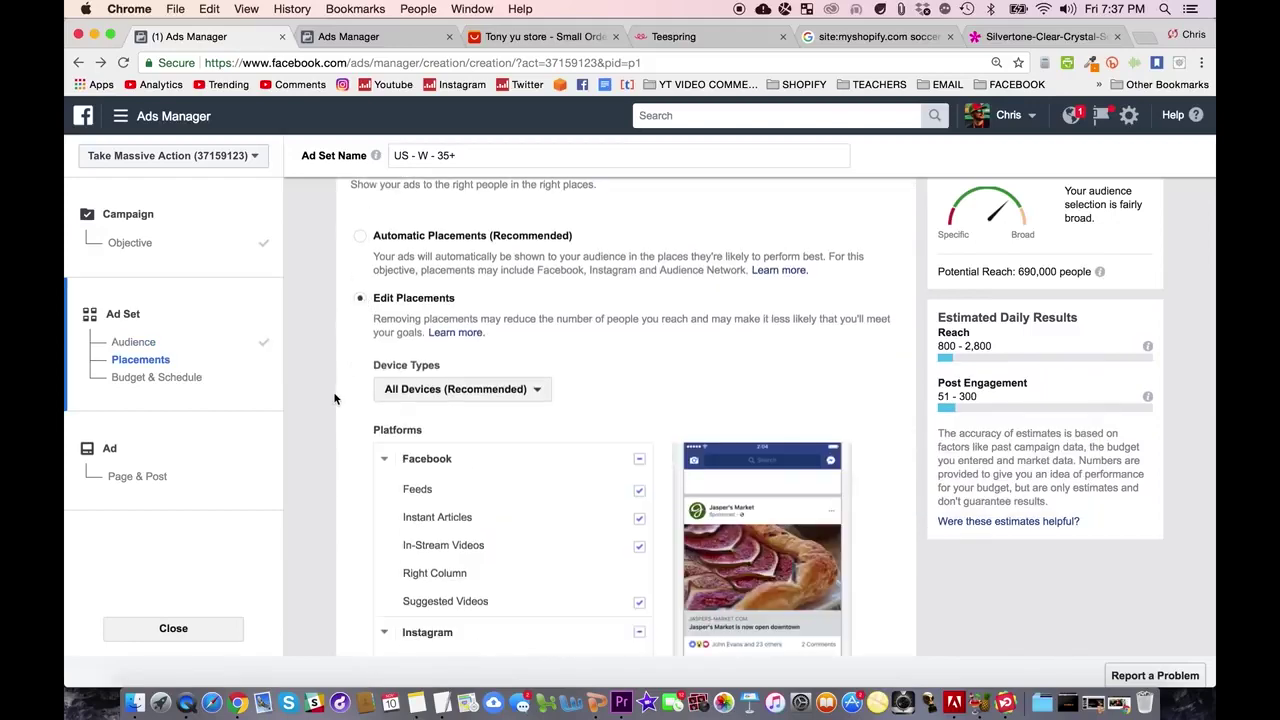
scroll(336, 396, down, 3)
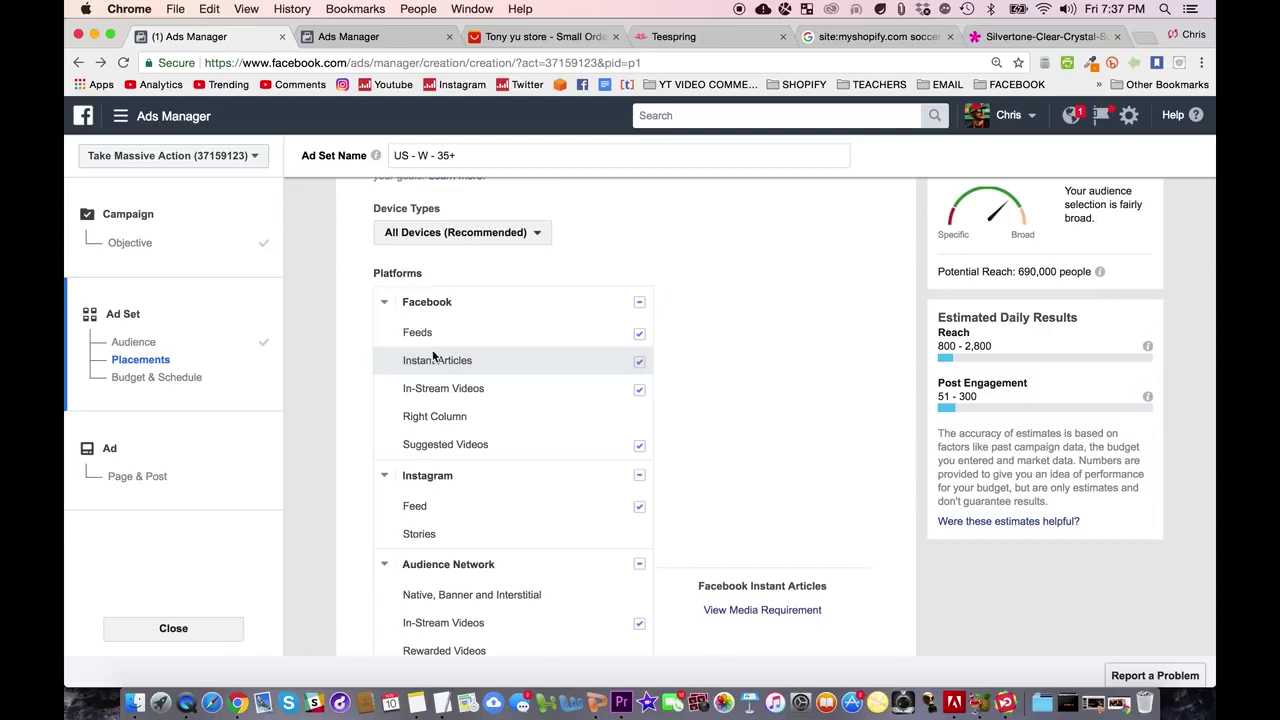
scroll(400, 420, down, 1)
scroll(375, 434, down, 2)
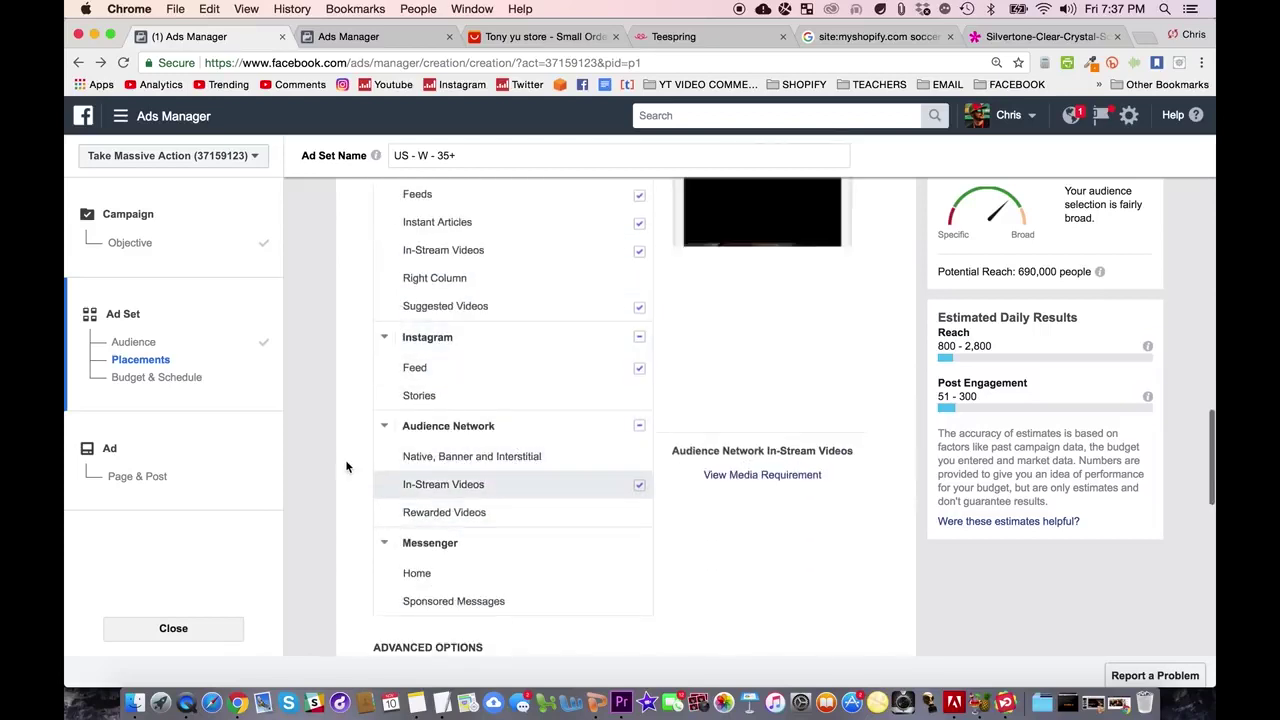
scroll(345, 460, down, 3)
scroll(346, 466, down, 2)
scroll(346, 466, down, 3)
scroll(528, 457, down, 2)
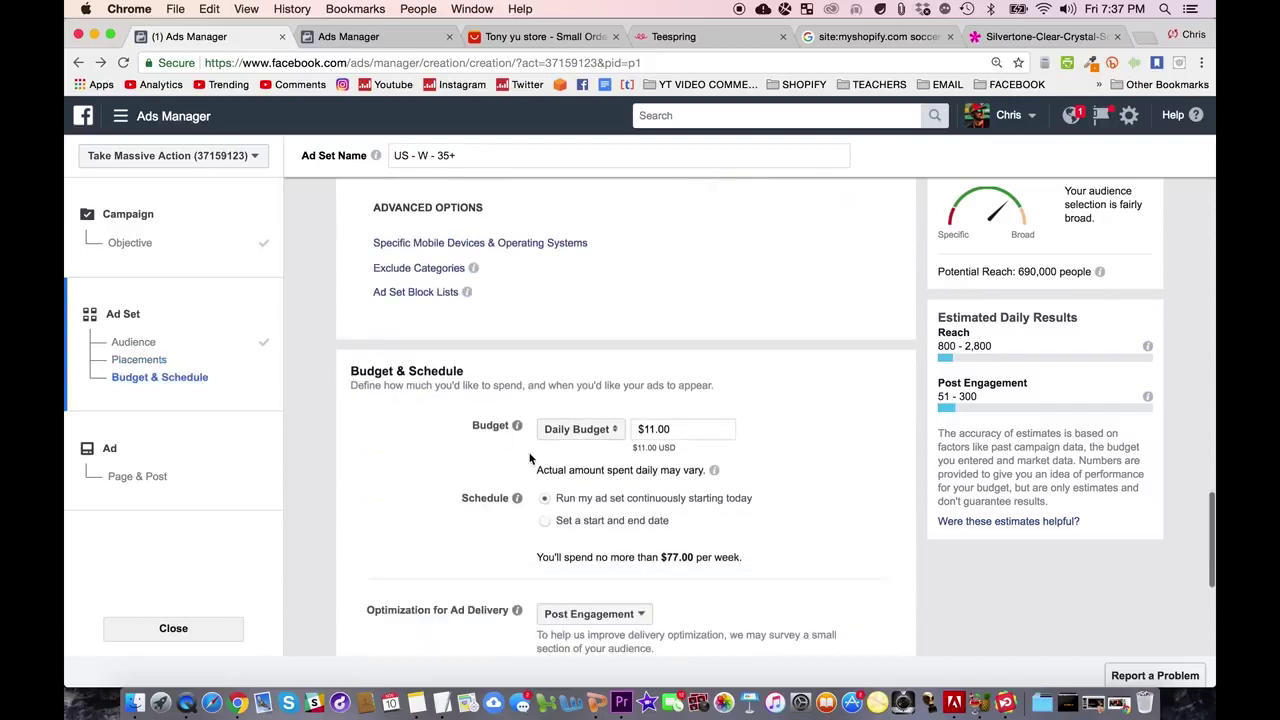
click(655, 428)
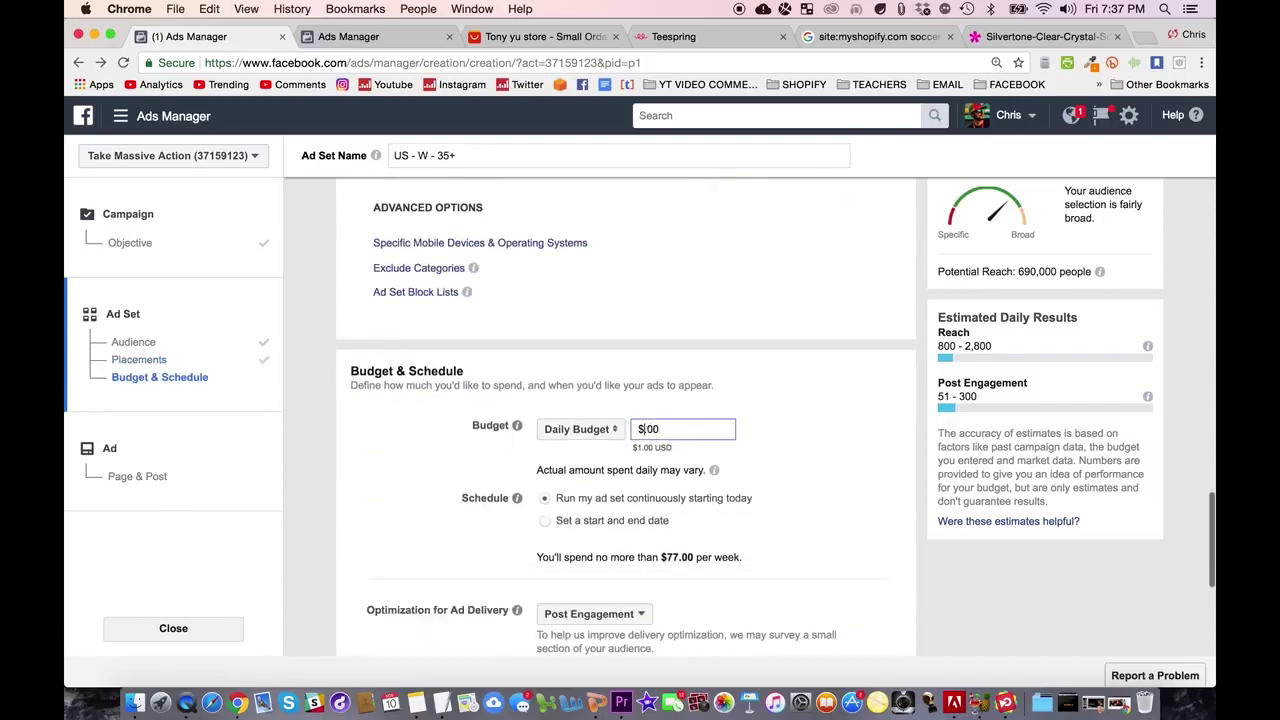
text(511)
click(518, 408)
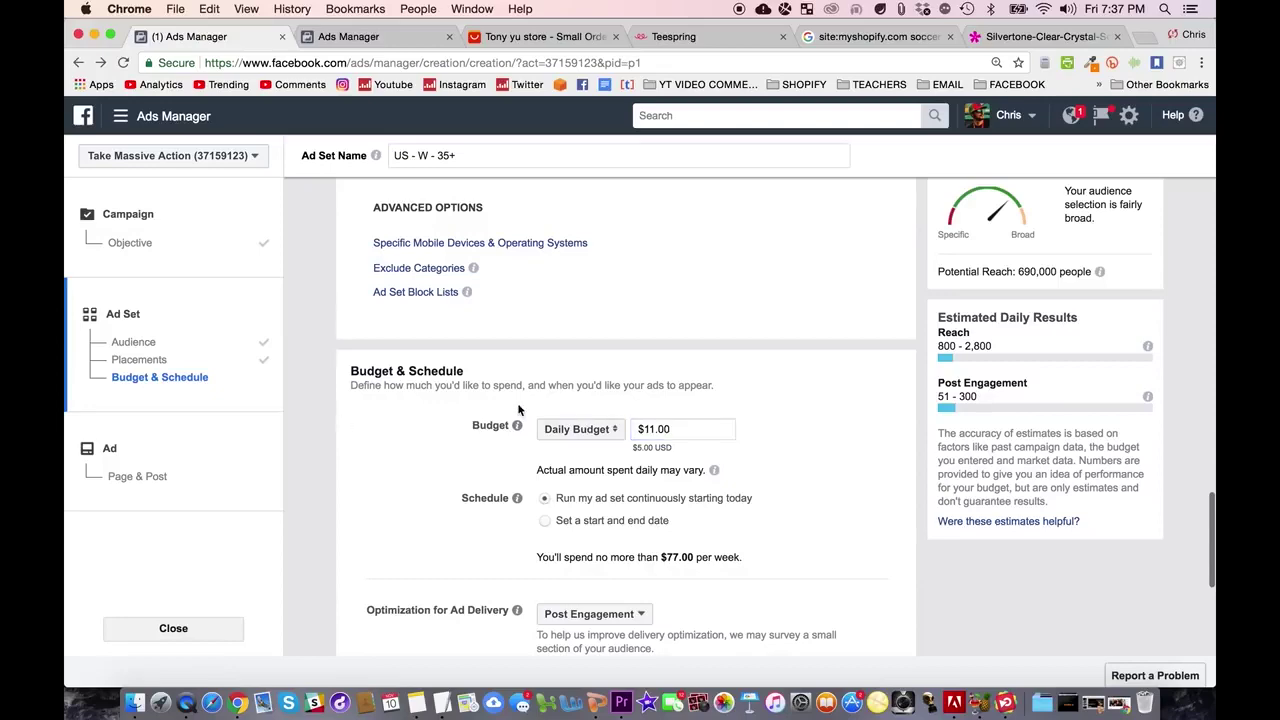
Change the daily budget back to $5.00, capping weekly spend at $35.00
double_click(653, 428)
text(5)
click(755, 455)
scroll(805, 467, down, 2)
scroll(805, 467, down, 5)
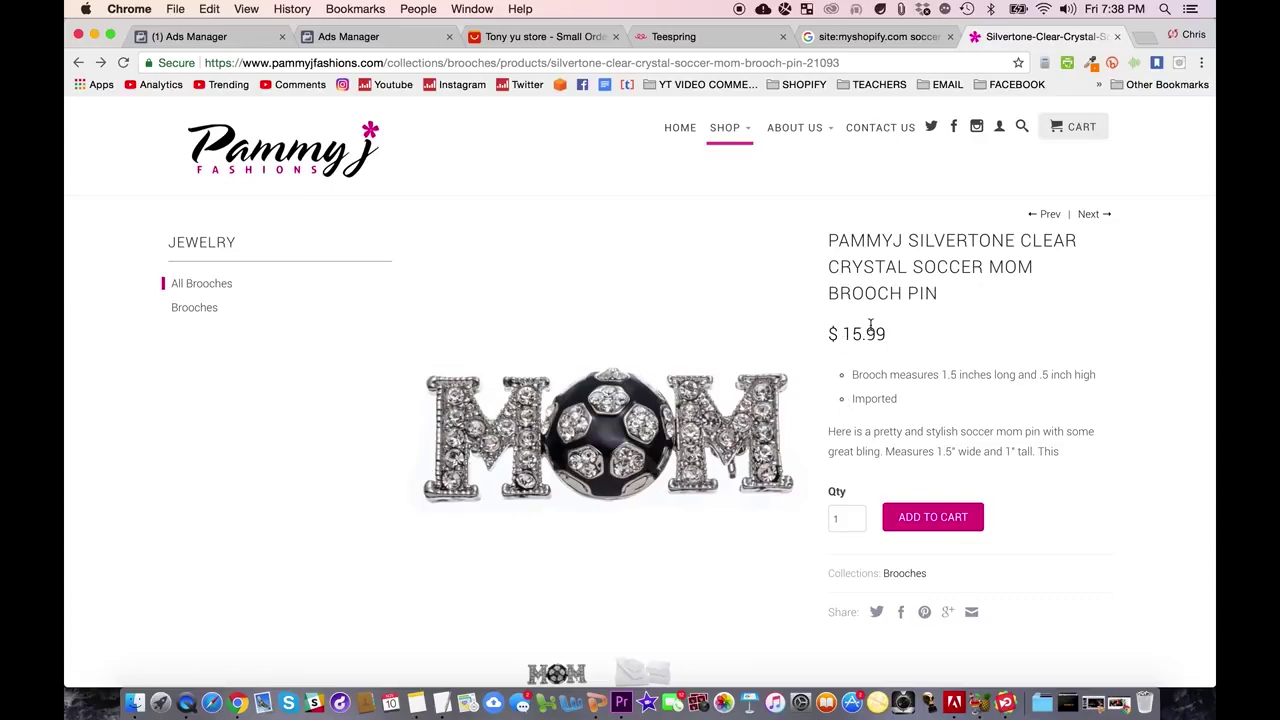
Open a new Chrome tab beside the Pammy J brooch product page
key(super+t)
Load the tecademics 90-Day Ecom Challenge group from the 'facebook' suggestion and browse its feed
text(facebook)
key(Down)
key(Down)
key(Down)
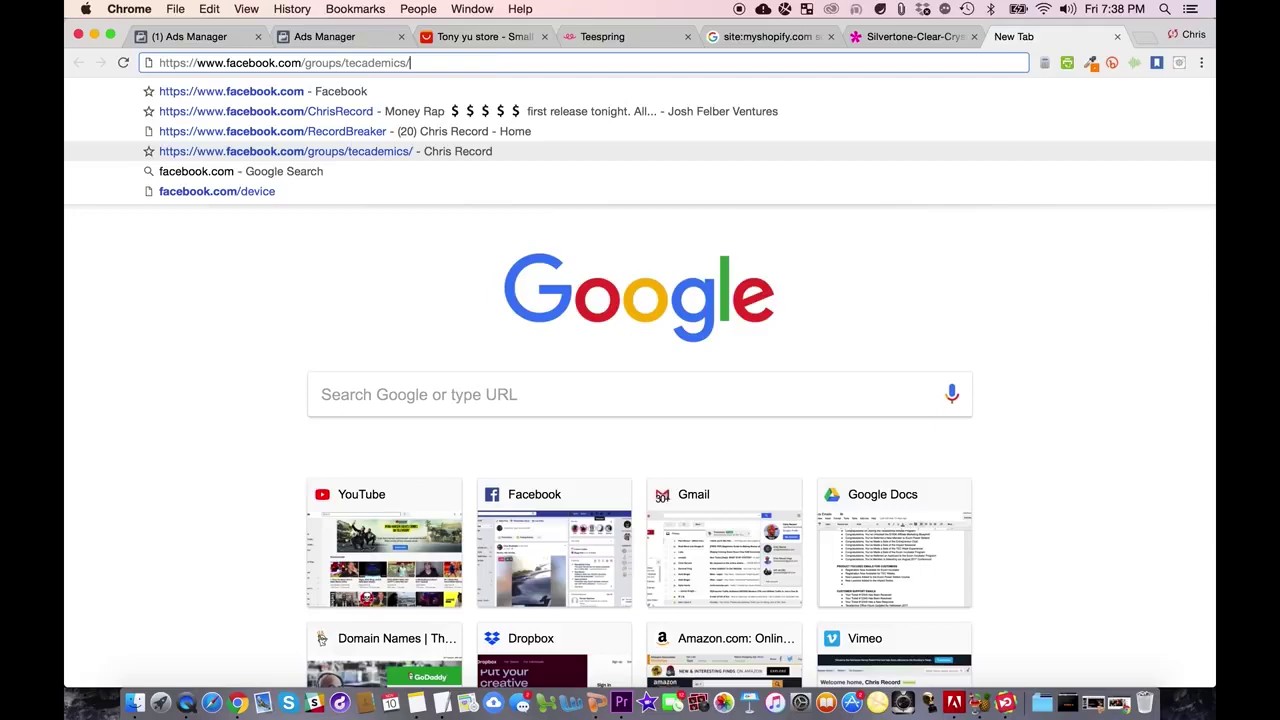
key(Return)
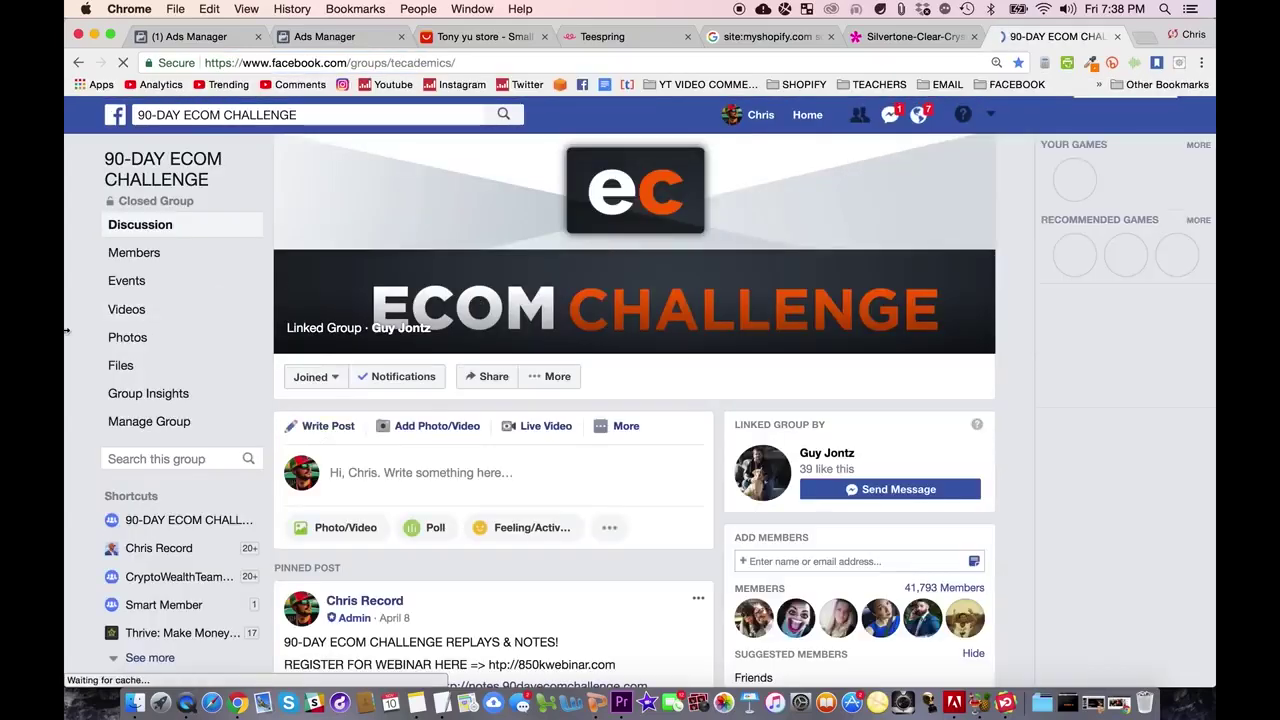
scroll(66, 331, down, 3)
scroll(66, 331, down, 2)
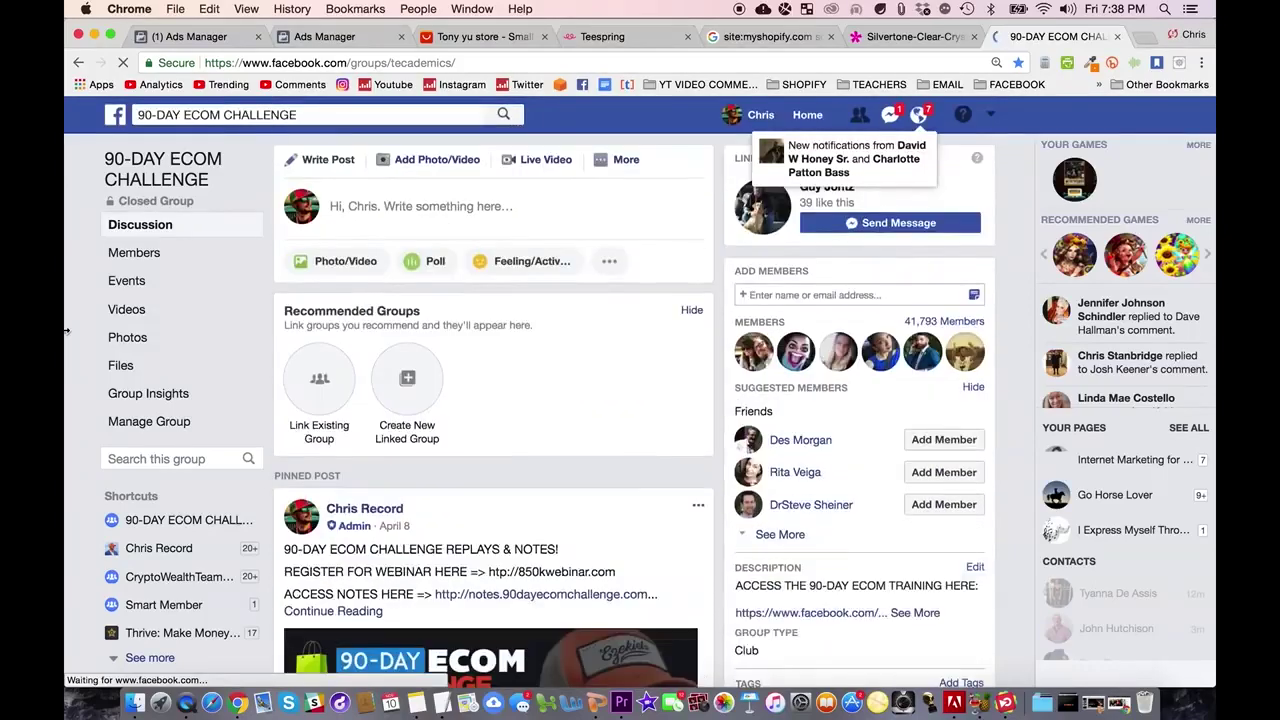
scroll(66, 331, down, 2)
scroll(66, 331, down, 5)
scroll(66, 331, up, 5)
scroll(66, 331, up, 5)
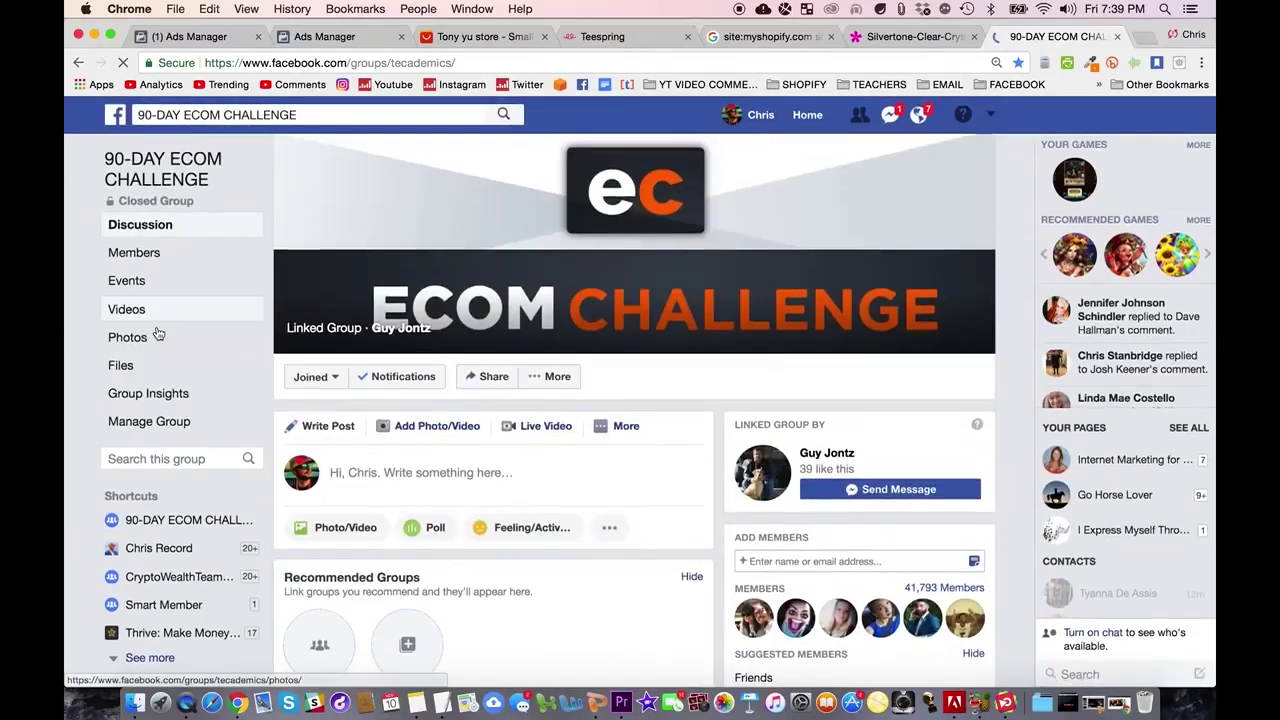
scroll(66, 331, down, 1)
scroll(66, 331, down, 3)
scroll(66, 331, down, 2)
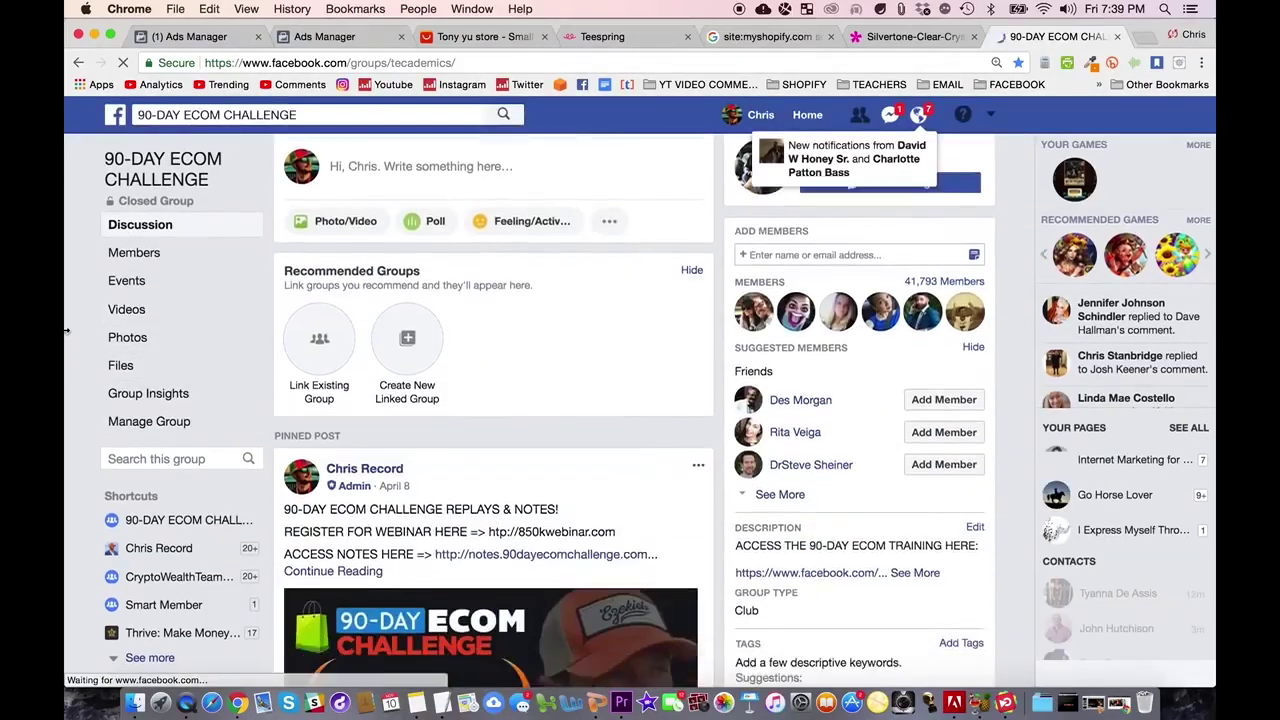
scroll(66, 331, down, 3)
scroll(66, 331, down, 2)
scroll(66, 331, up, 7)
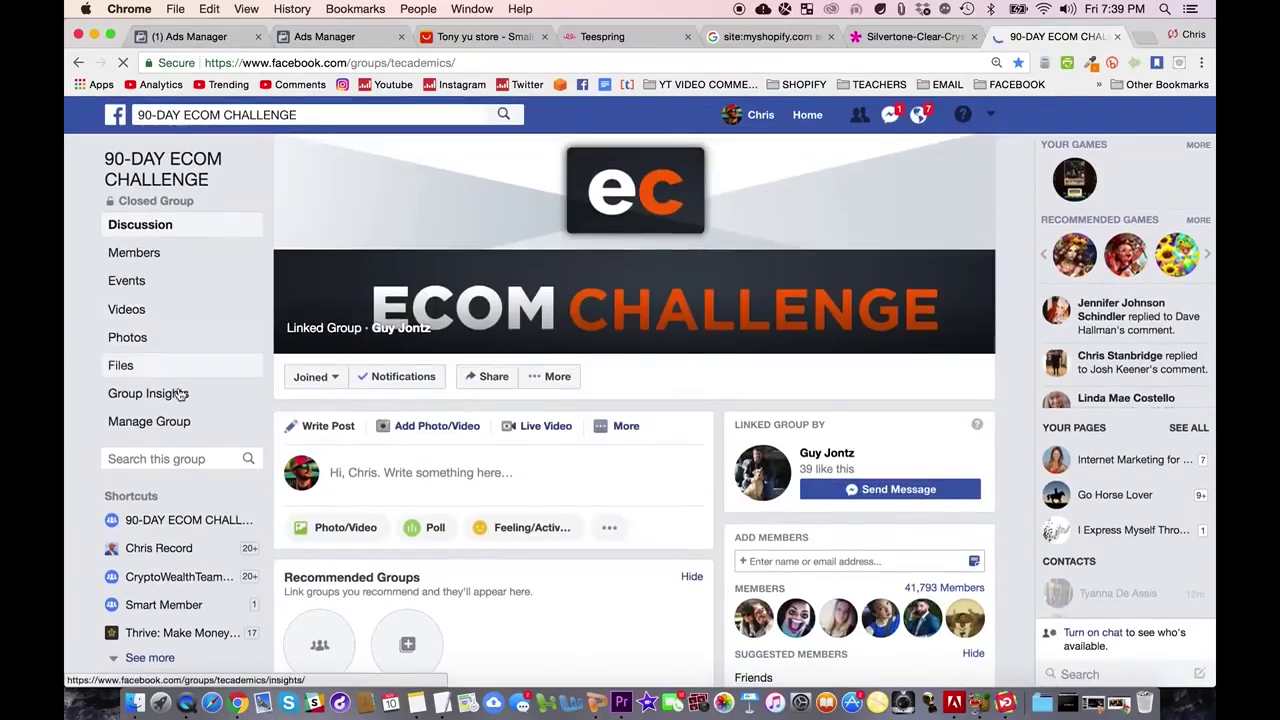
Browse the group's Photos grid of members' sales screenshots, then return to Discussion
click(128, 337)
scroll(66, 375, down, 1)
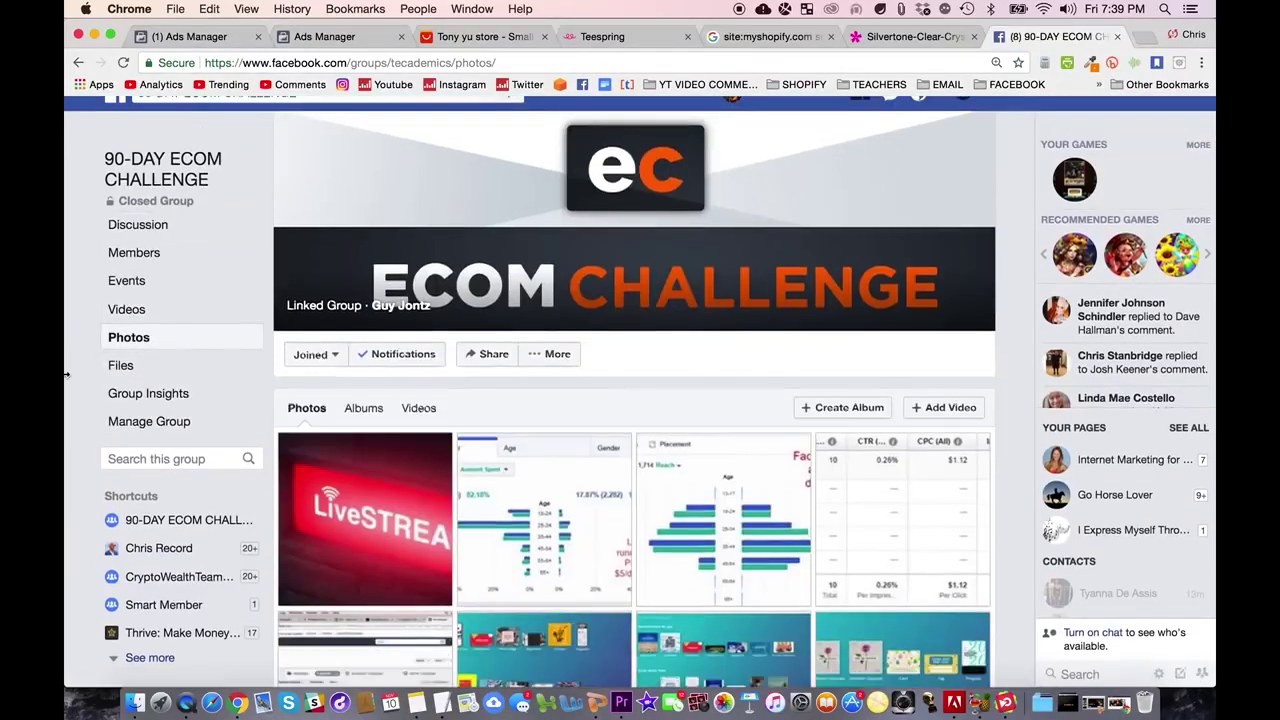
scroll(66, 375, down, 2)
scroll(743, 383, down, 4)
scroll(743, 383, down, 2)
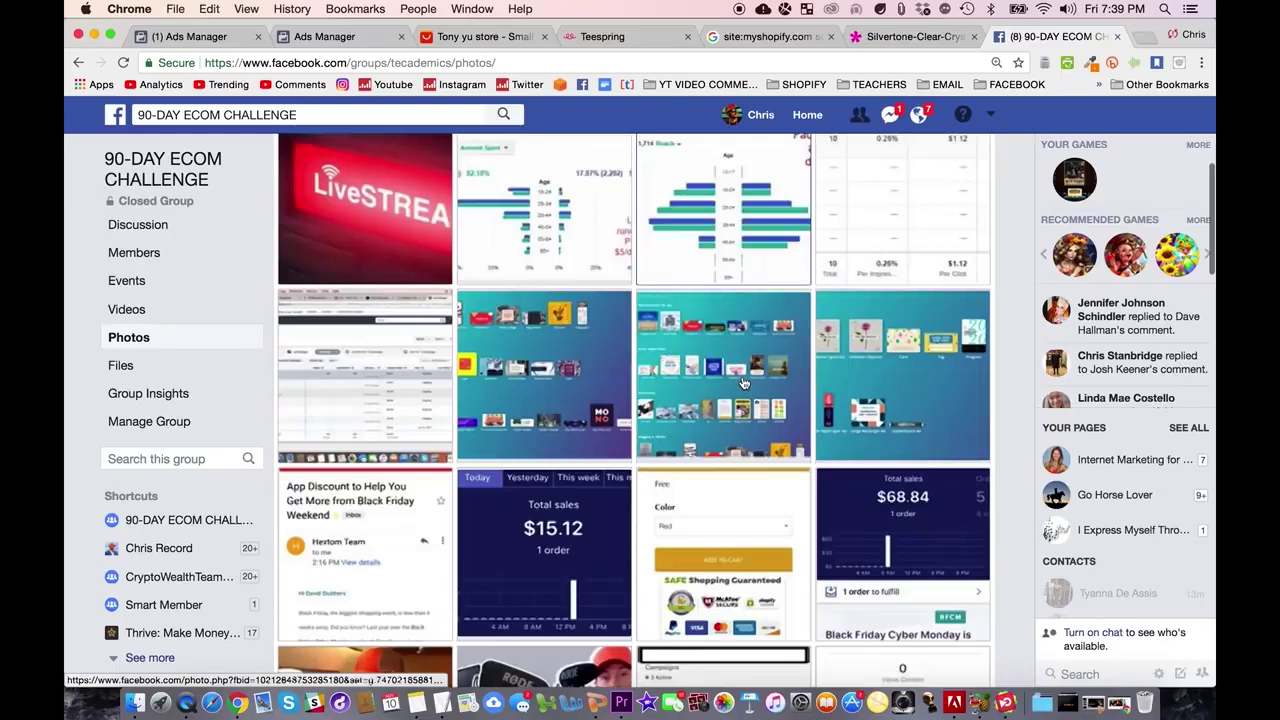
scroll(743, 383, down, 2)
scroll(743, 383, up, 1)
scroll(743, 383, down, 2)
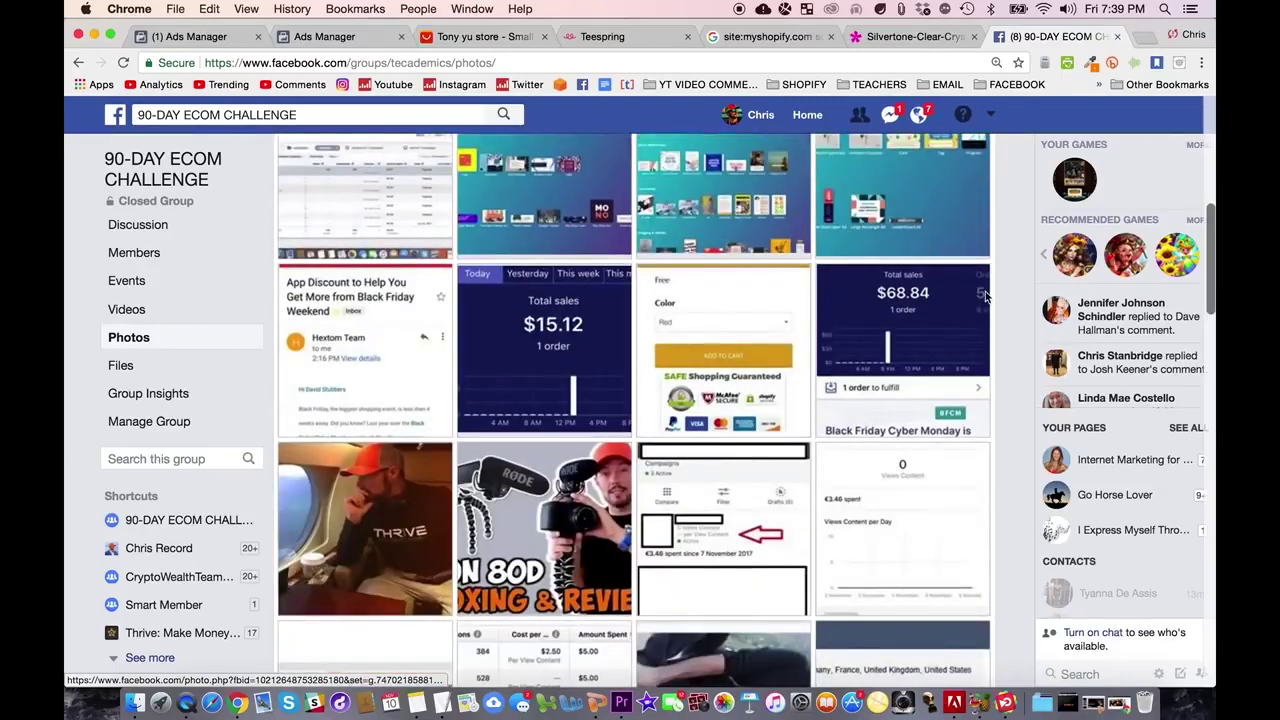
scroll(660, 345, down, 5)
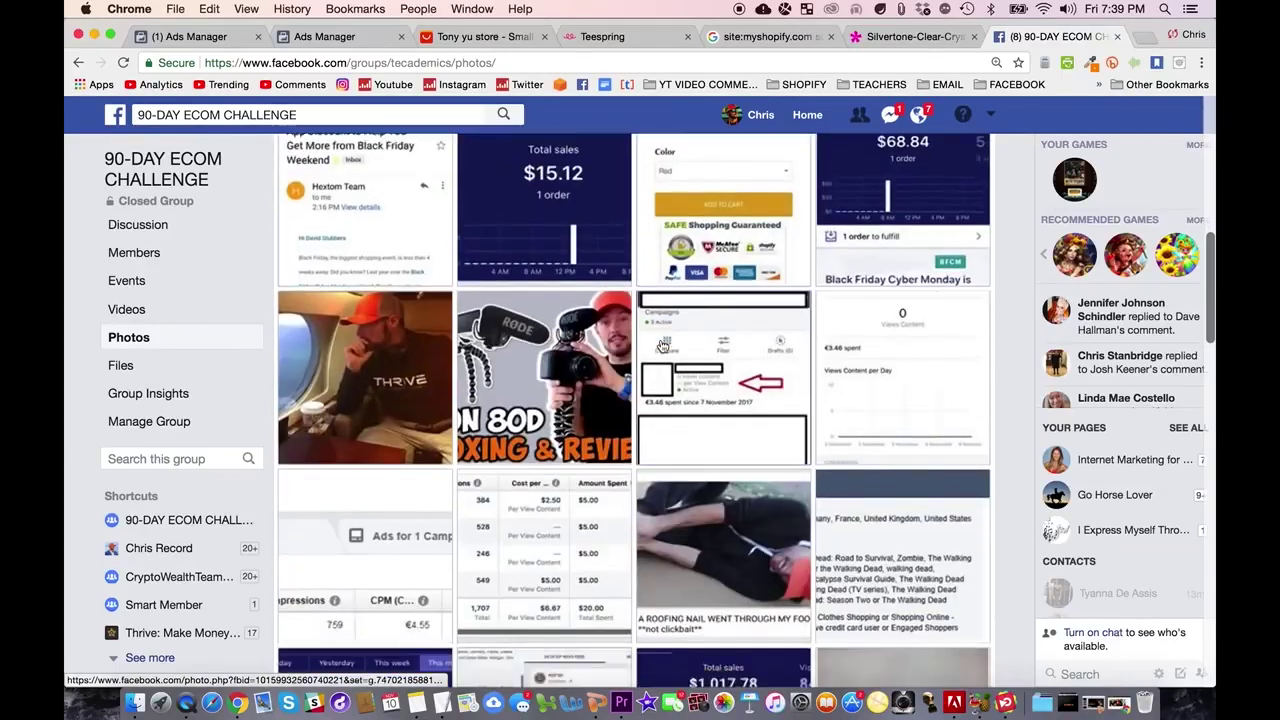
scroll(500, 430, down, 3)
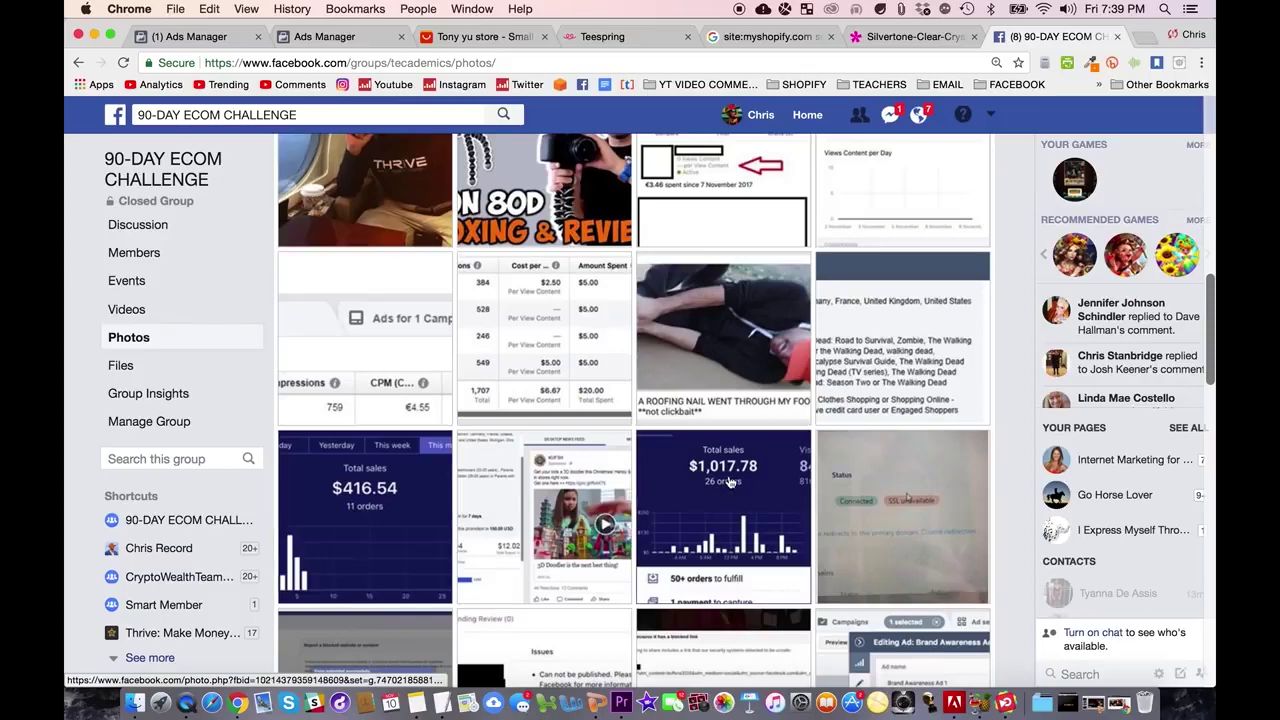
scroll(733, 473, down, 1)
scroll(730, 475, down, 1)
scroll(725, 478, down, 3)
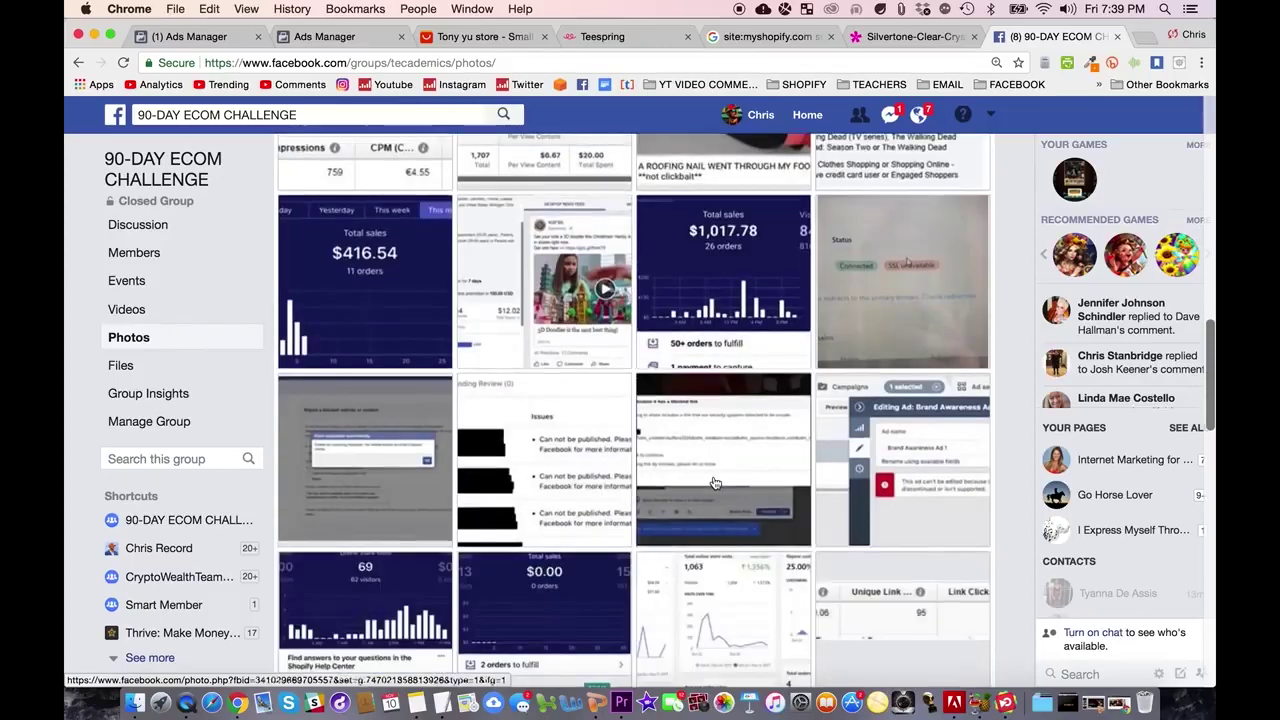
scroll(715, 483, down, 4)
scroll(714, 483, down, 4)
scroll(714, 483, down, 2)
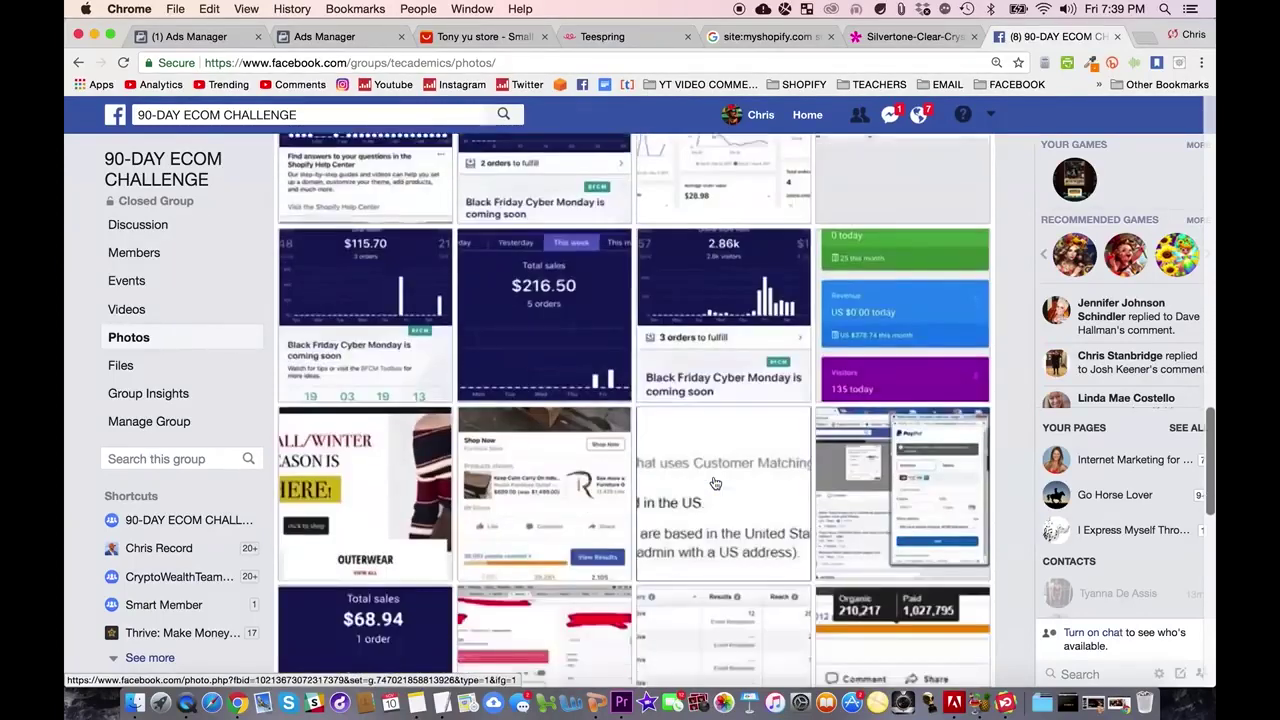
scroll(714, 483, down, 3)
scroll(714, 483, down, 6)
scroll(690, 470, down, 2)
scroll(650, 450, down, 2)
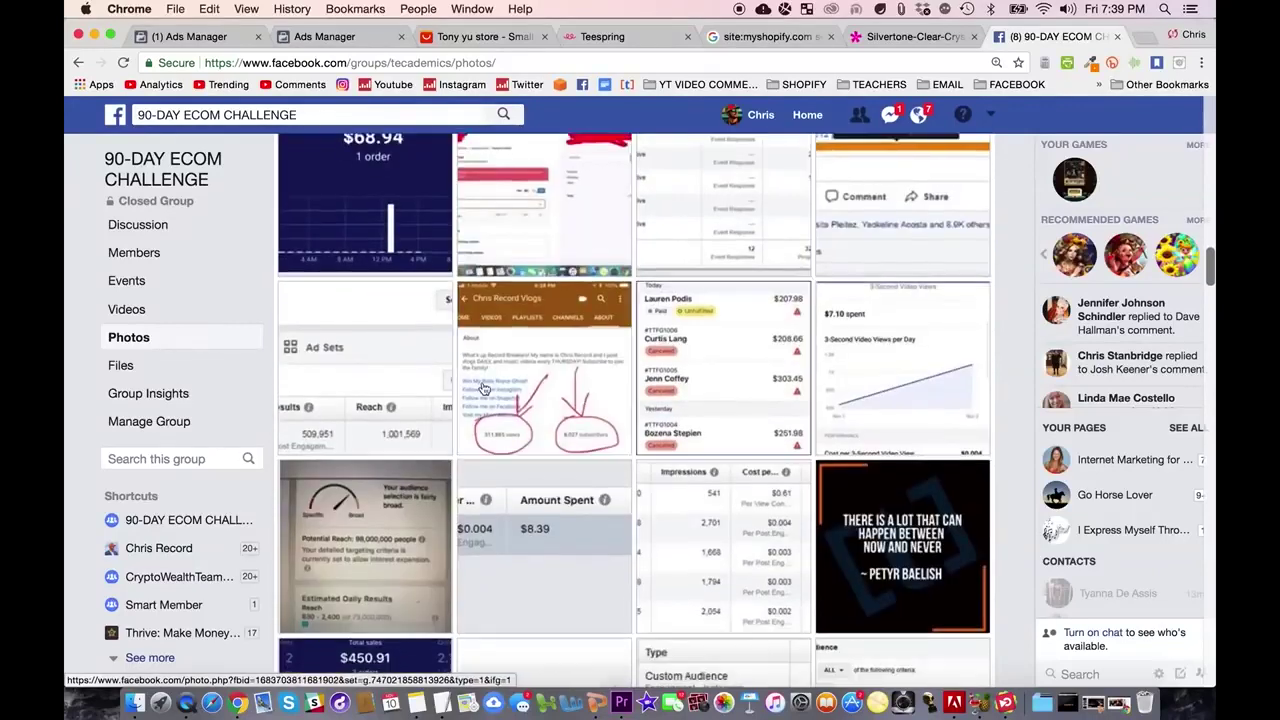
scroll(604, 432, down, 4)
scroll(602, 431, down, 5)
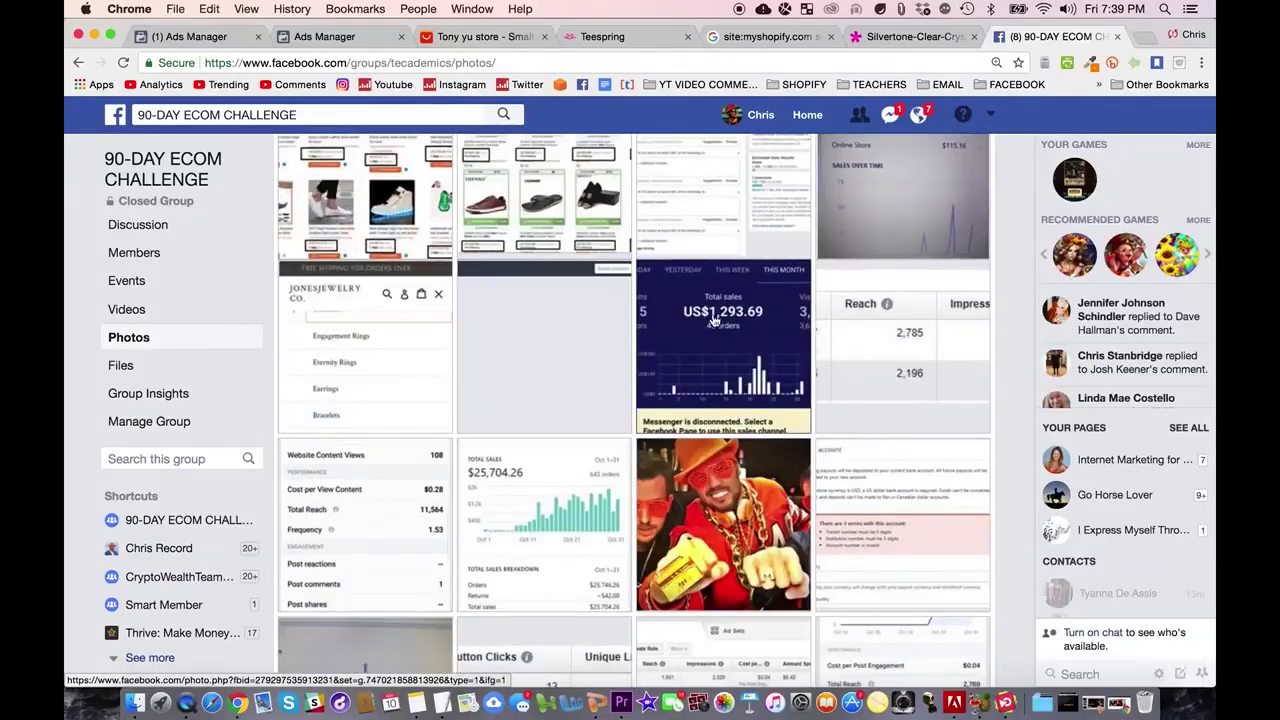
scroll(752, 318, down, 3)
scroll(752, 318, down, 3)
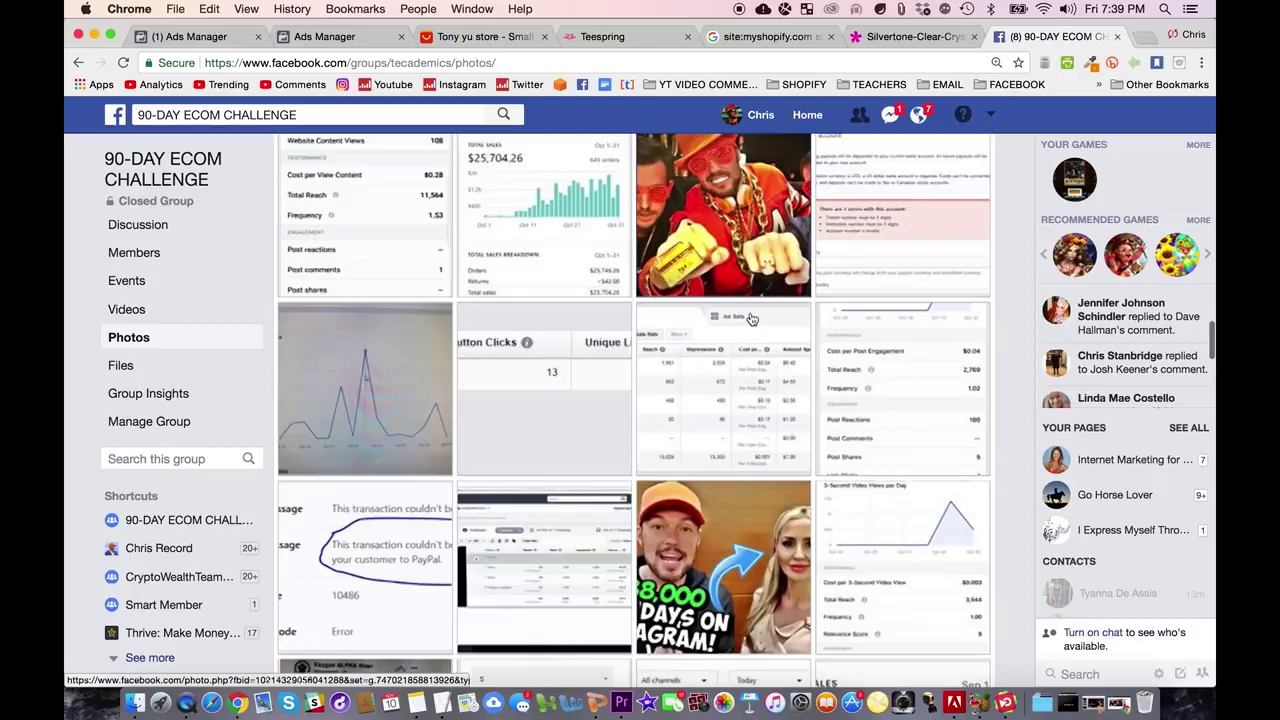
scroll(752, 318, down, 2)
scroll(752, 319, down, 3)
click(137, 224)
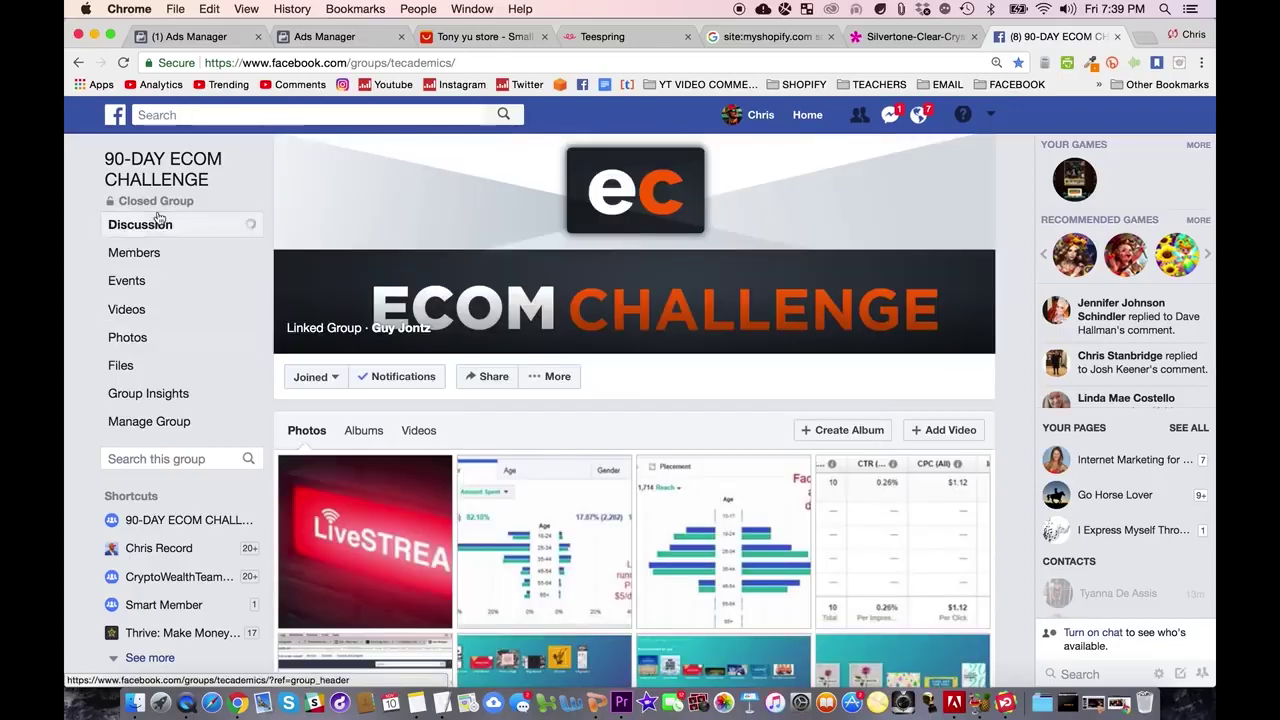
Expand the group's pinned replays post to its full text
scroll(318, 392, down, 2)
scroll(318, 392, down, 2)
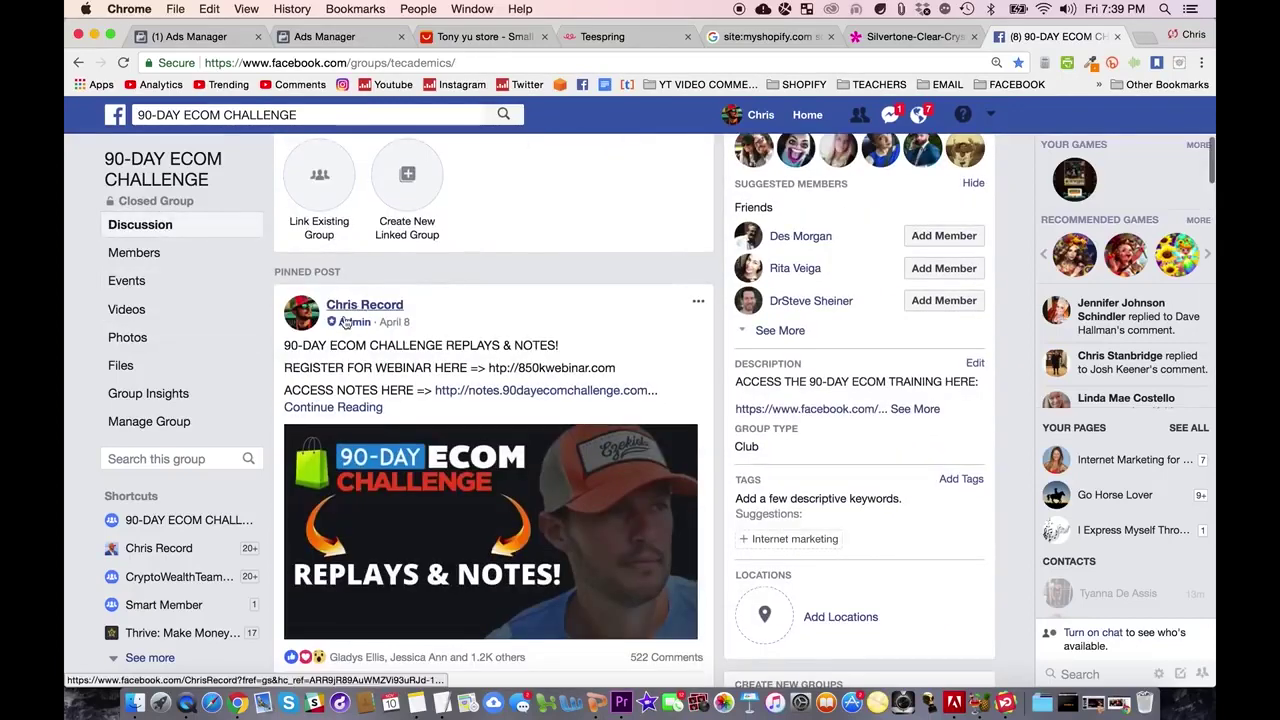
triple_click(282, 270)
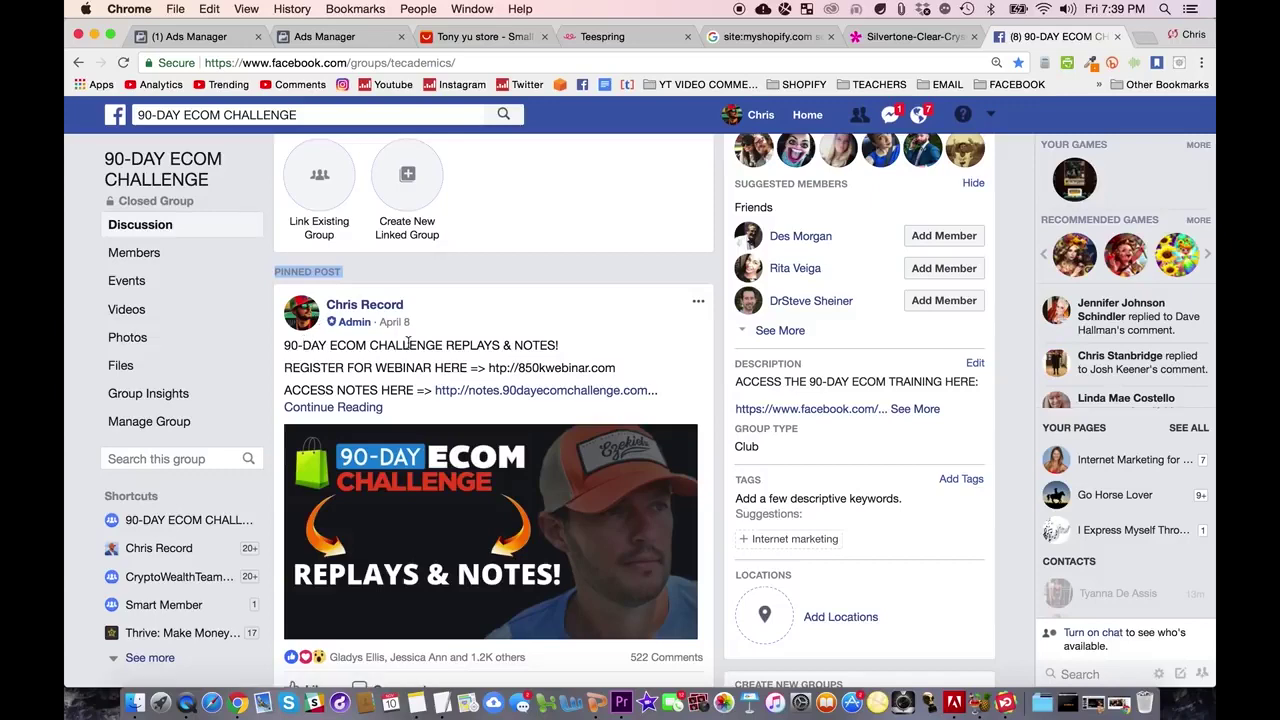
click(352, 408)
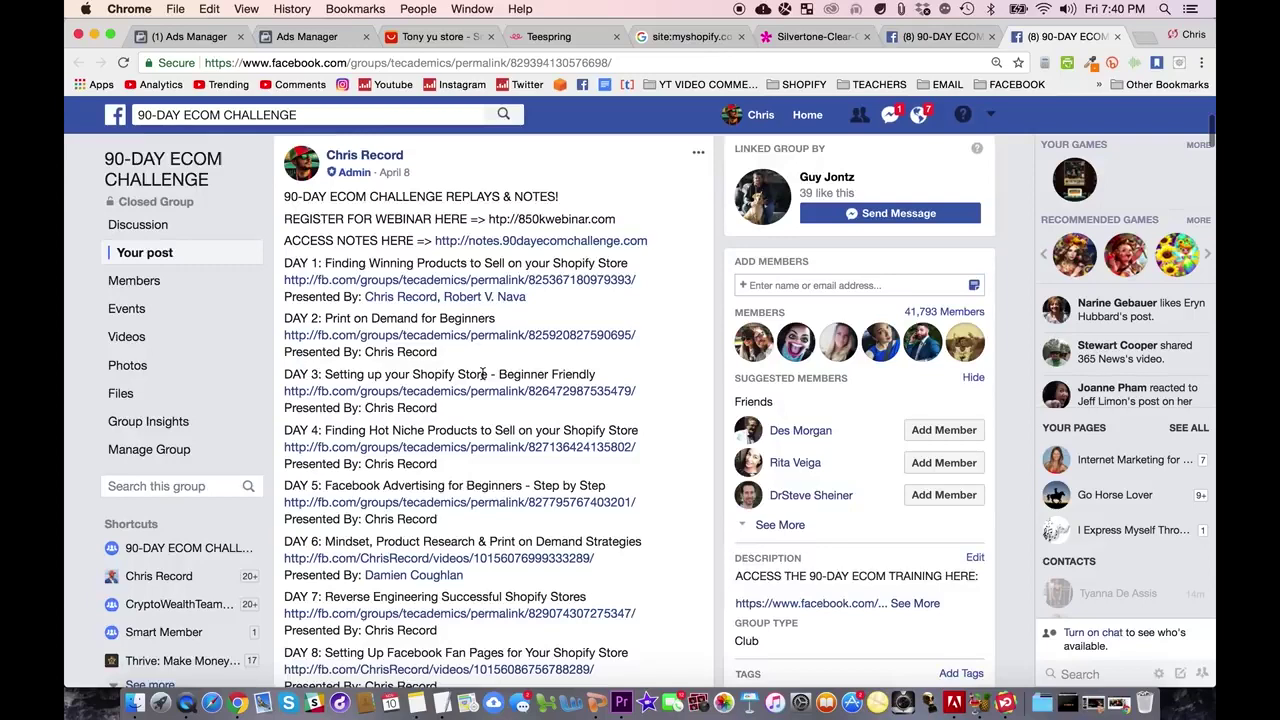
Scroll the DAY replay list and open the ACCESS NOTES document in a new tab
scroll(482, 374, down, 2)
scroll(529, 352, down, 2)
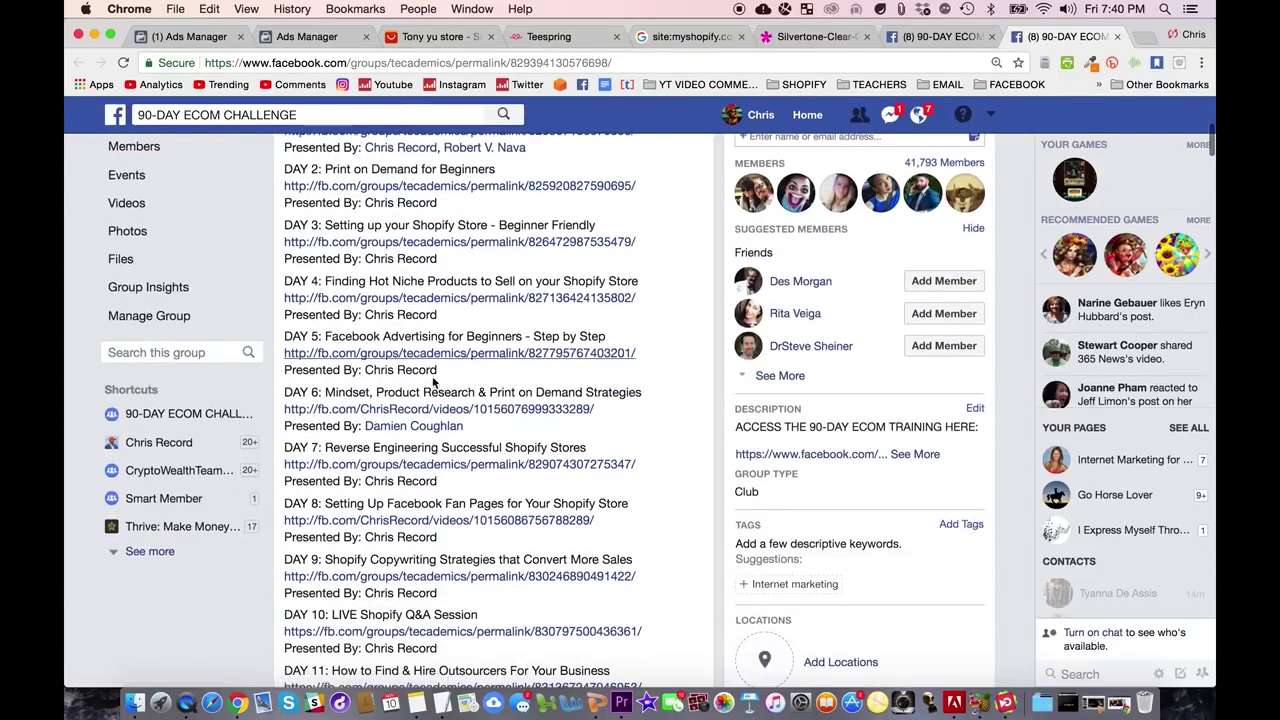
scroll(491, 416, down, 3)
scroll(491, 416, down, 2)
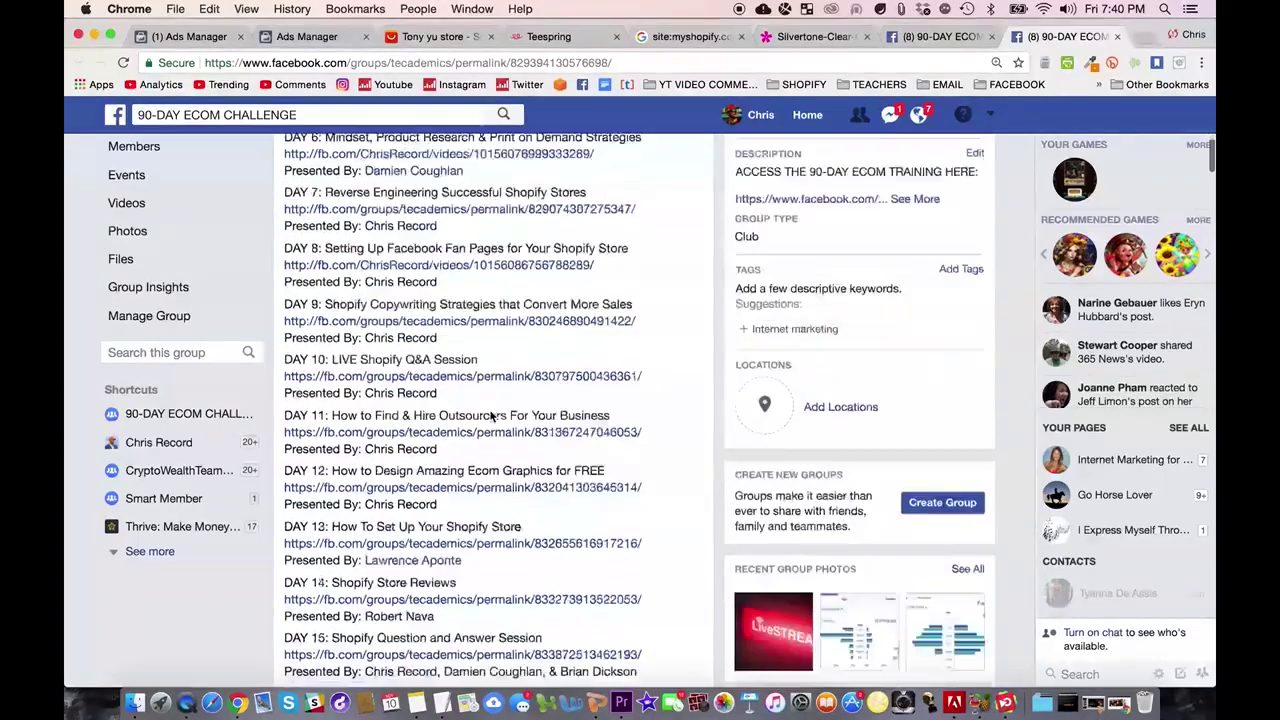
scroll(491, 416, down, 2)
scroll(491, 416, down, 2)
scroll(491, 418, down, 4)
scroll(491, 418, down, 3)
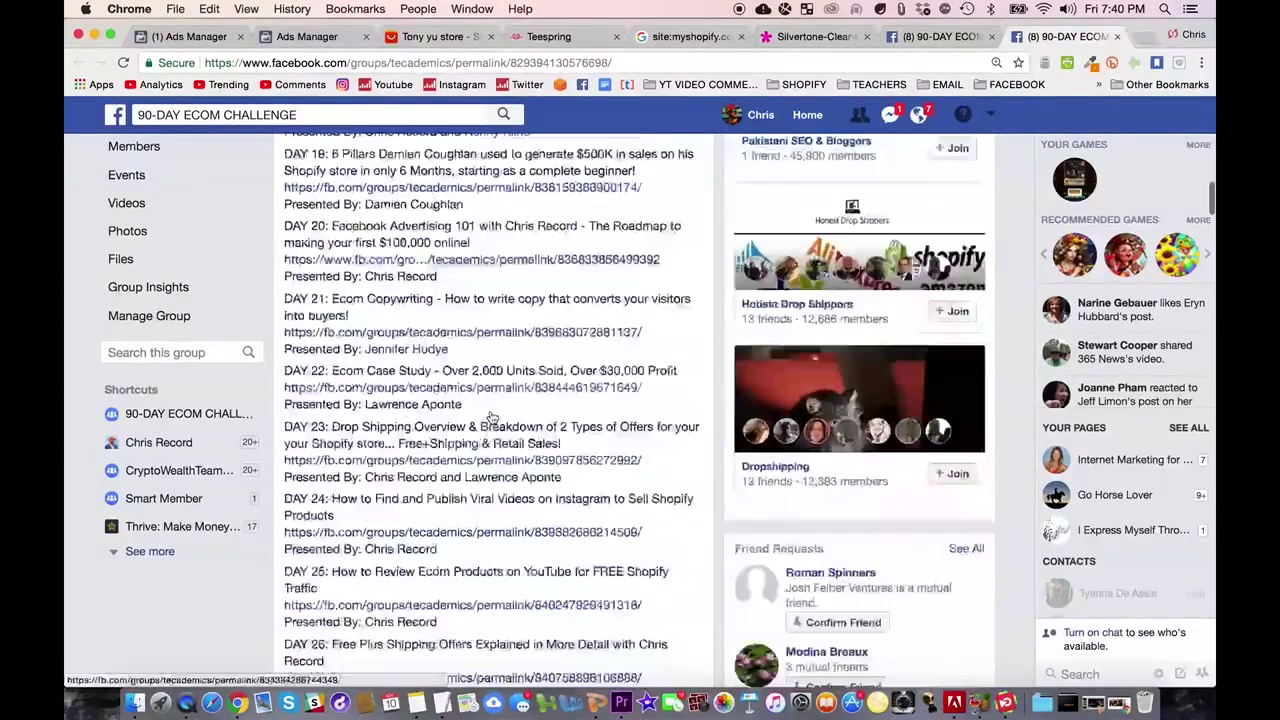
scroll(491, 418, down, 2)
scroll(491, 418, down, 5)
scroll(491, 418, down, 10)
scroll(491, 416, down, 15)
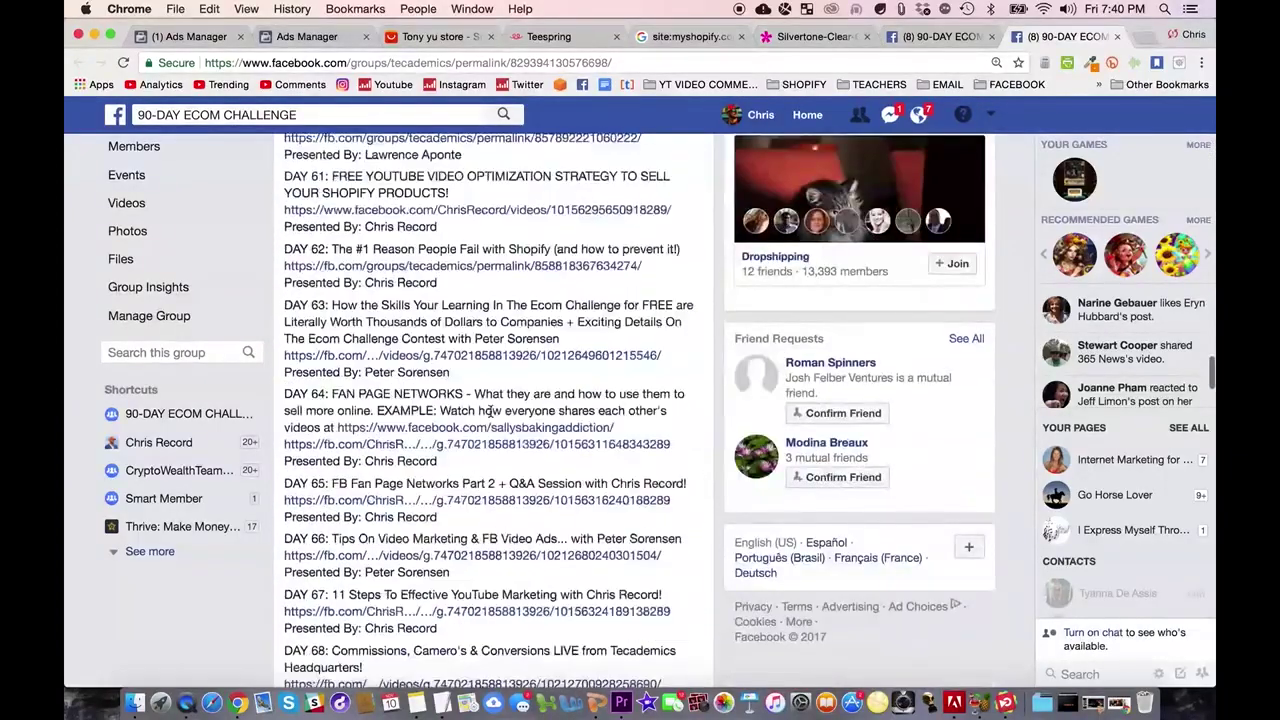
scroll(491, 416, down, 10)
scroll(491, 416, down, 12)
scroll(340, 450, down, 8)
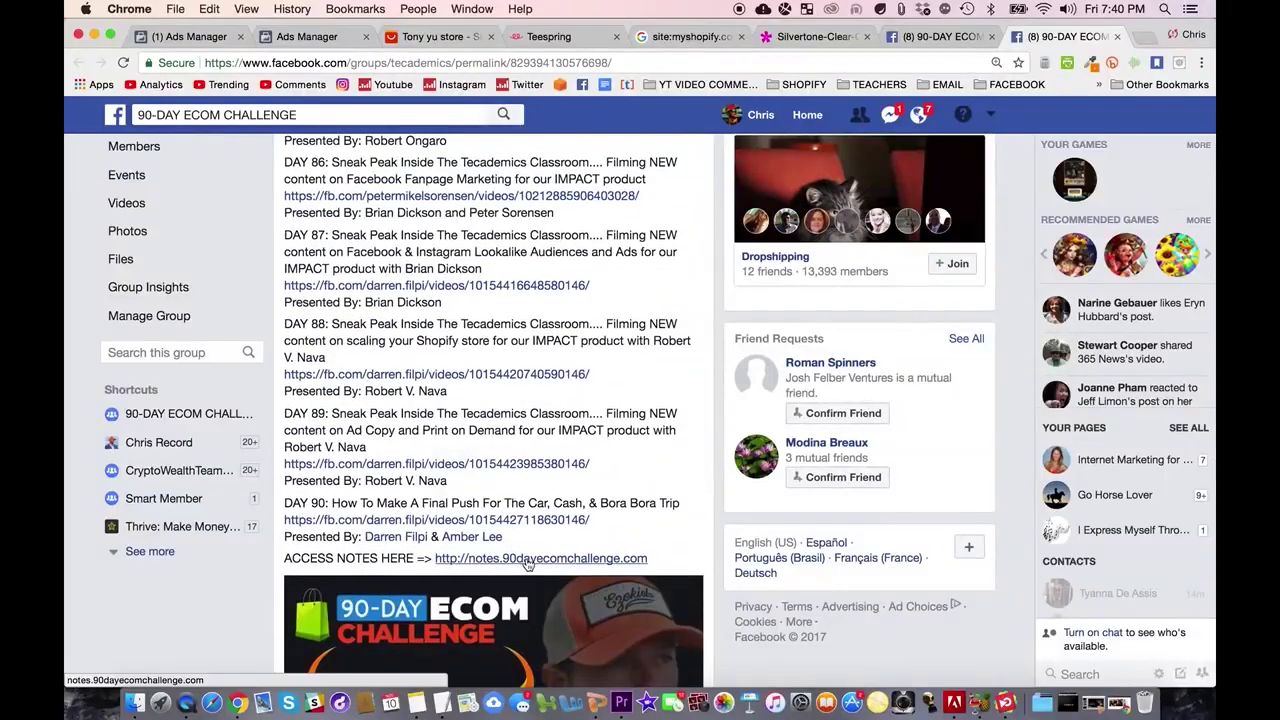
click(605, 560)
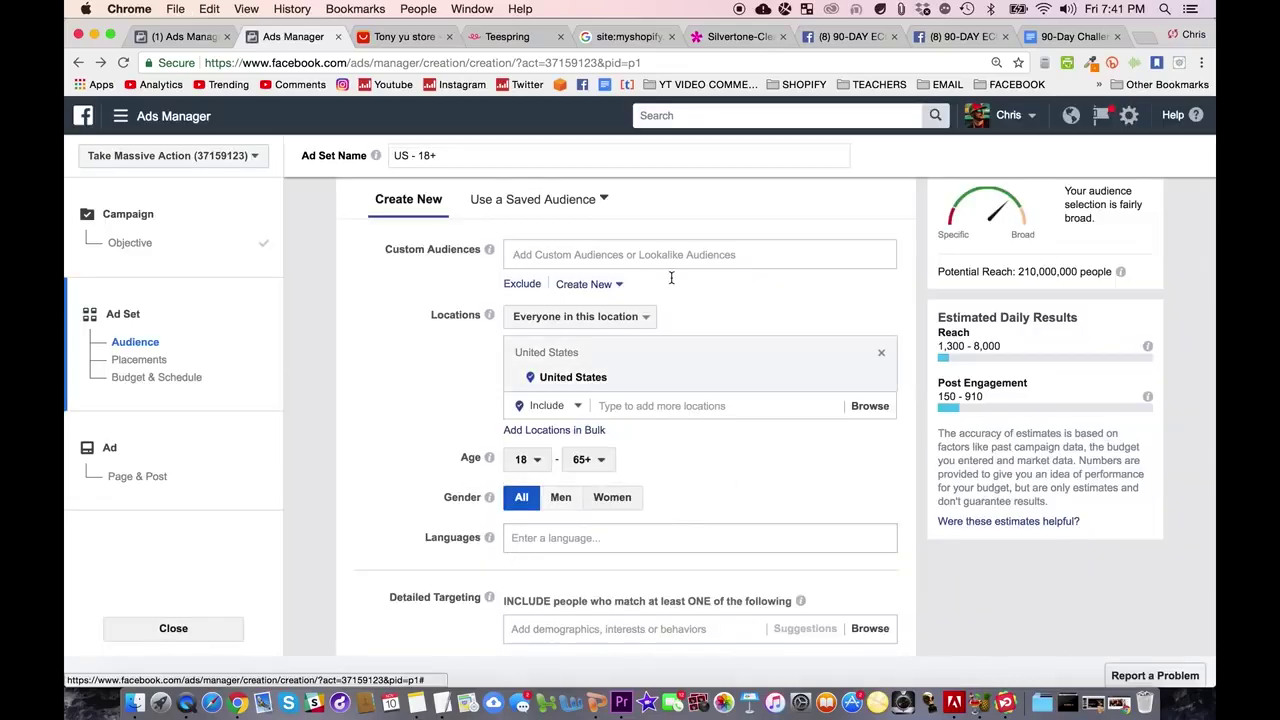
Leave the ad set's audience settings for the Pammy J brooch page, then Teespring
scroll(462, 465, down, 3)
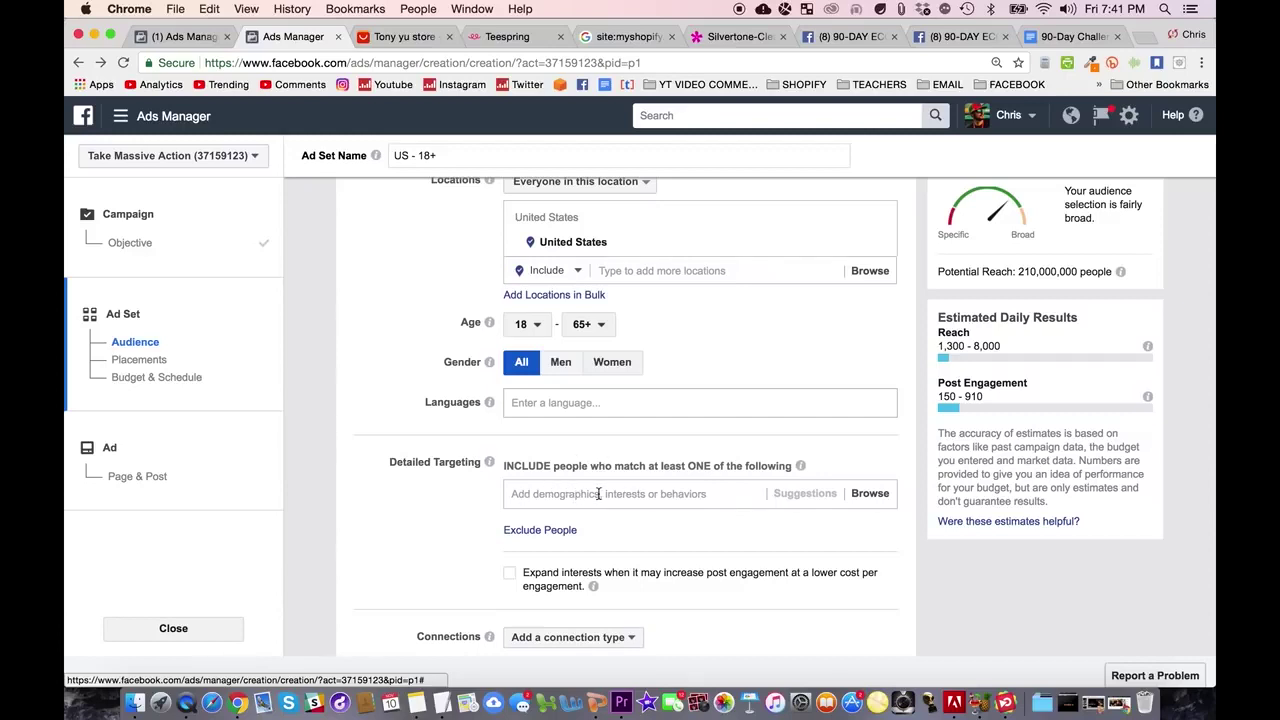
click(734, 40)
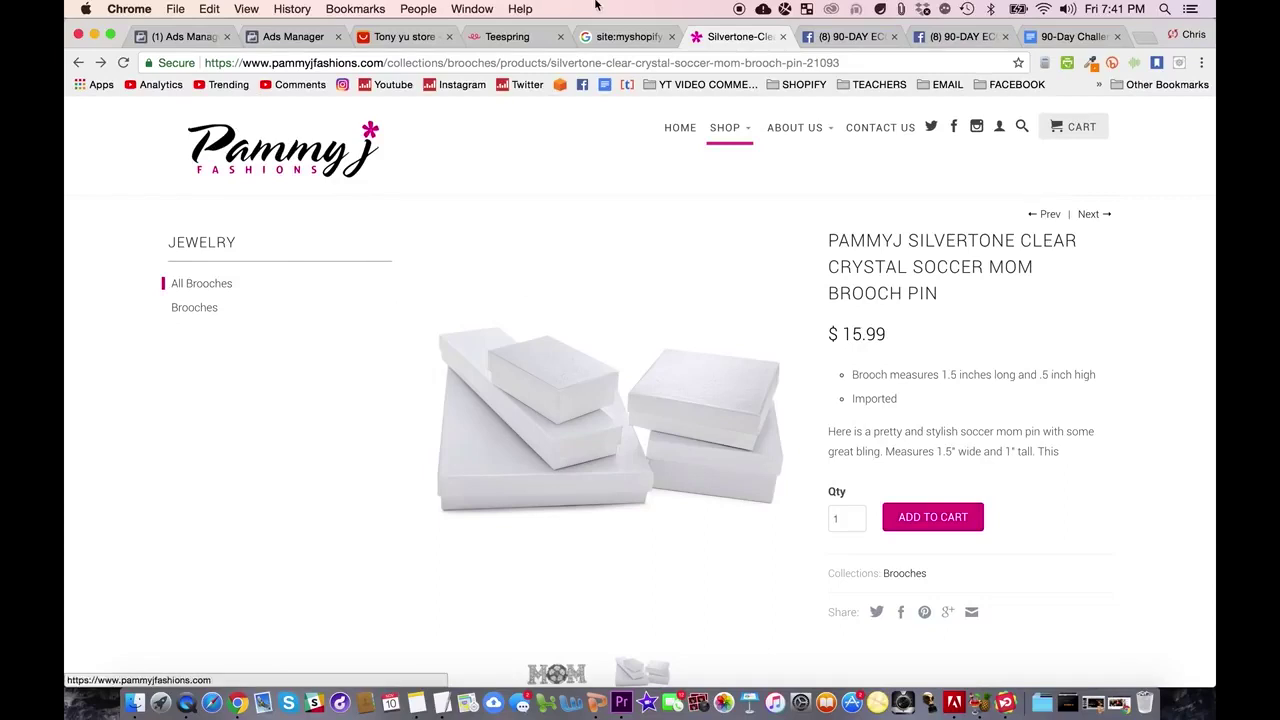
click(490, 39)
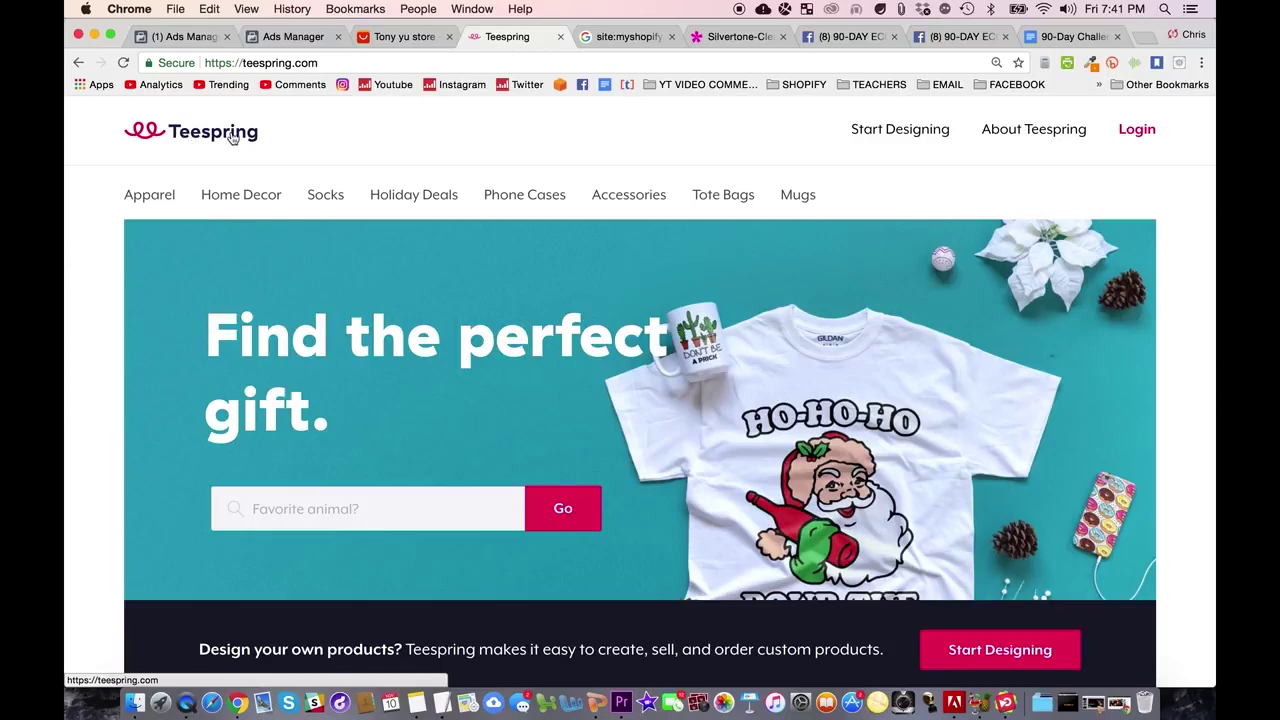
Scroll through Teespring's homepage gift and shirt recommendations
scroll(117, 295, down, 6)
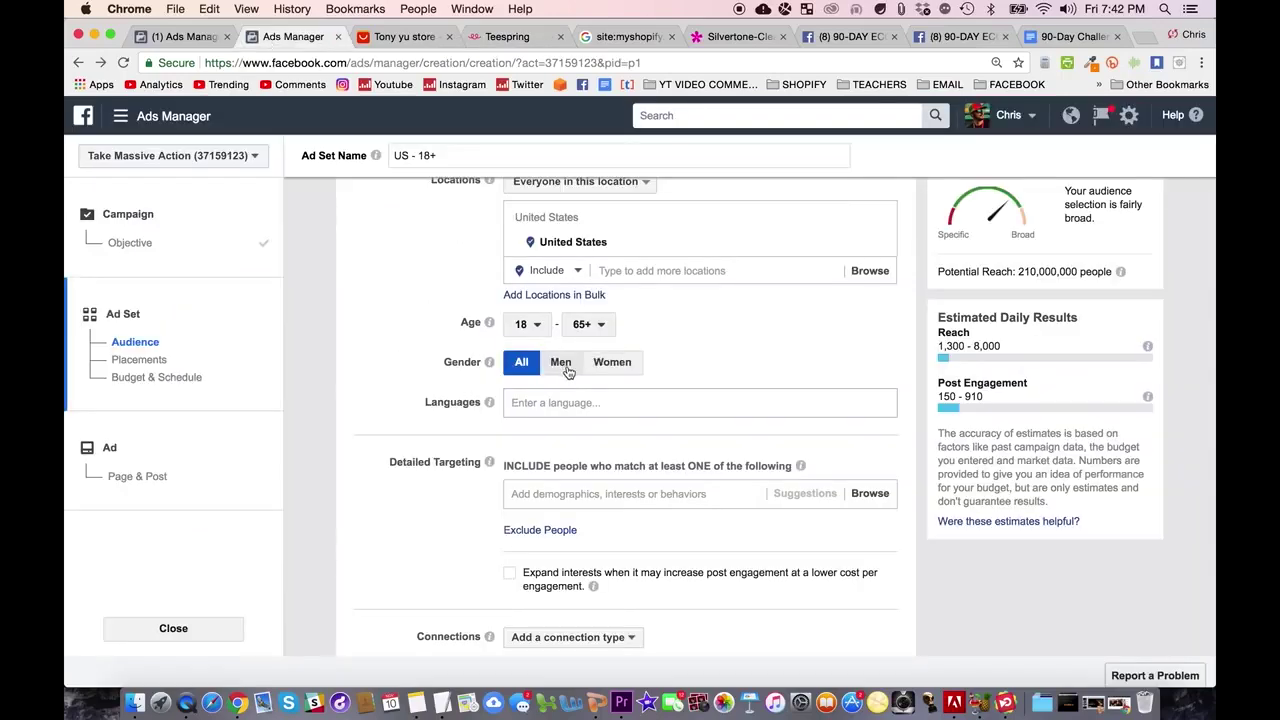
Restrict the audience to men aged 50 and over
click(563, 365)
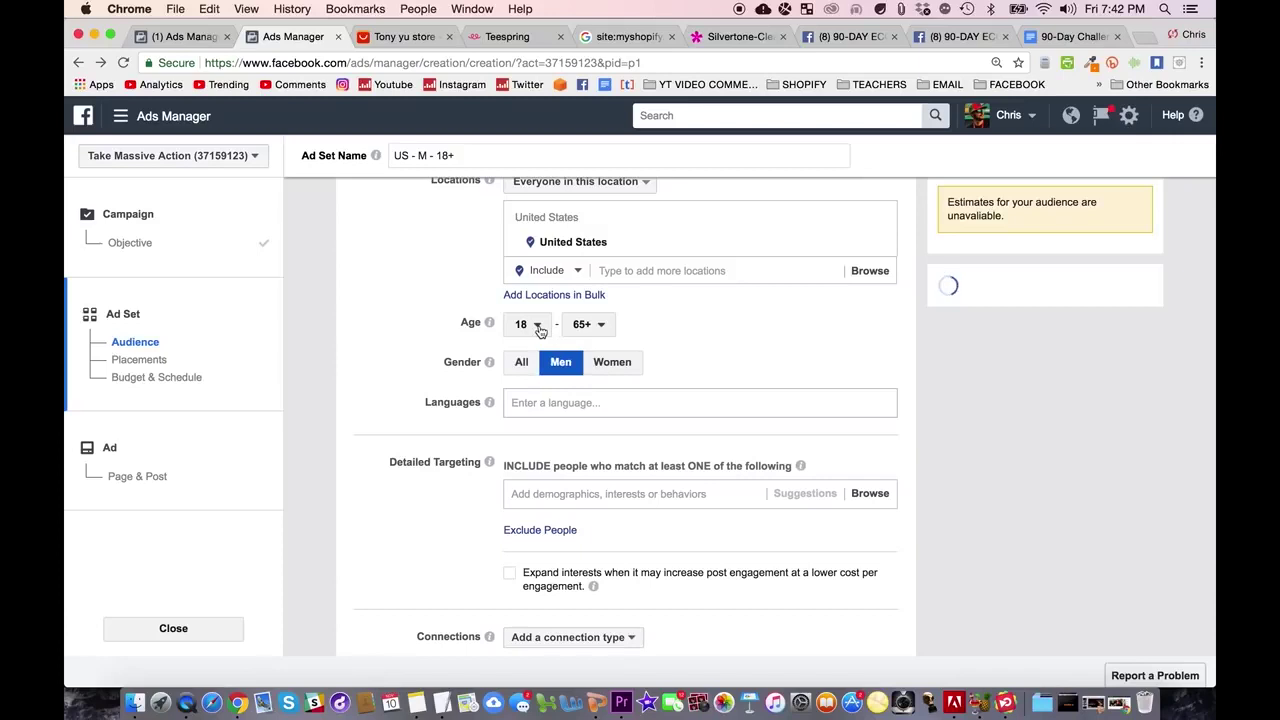
click(538, 331)
scroll(537, 455, down, 3)
scroll(537, 458, down, 3)
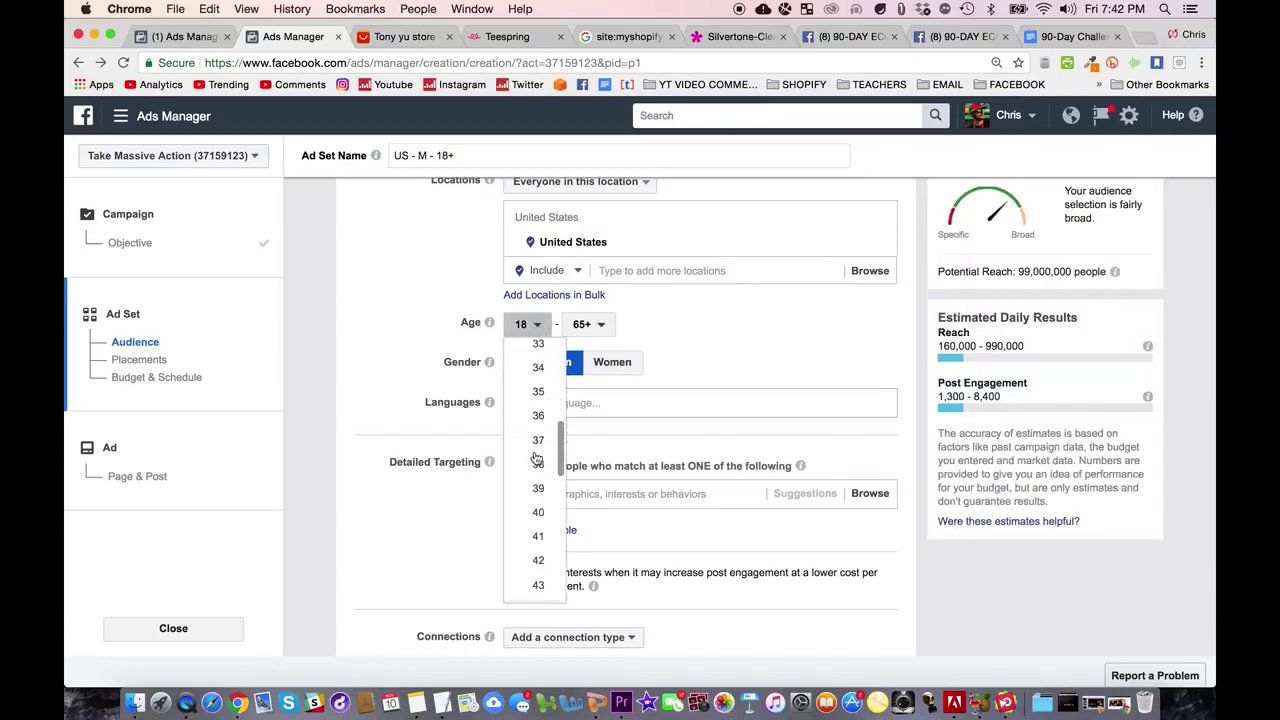
scroll(537, 457, down, 2)
scroll(537, 455, down, 3)
scroll(537, 452, down, 1)
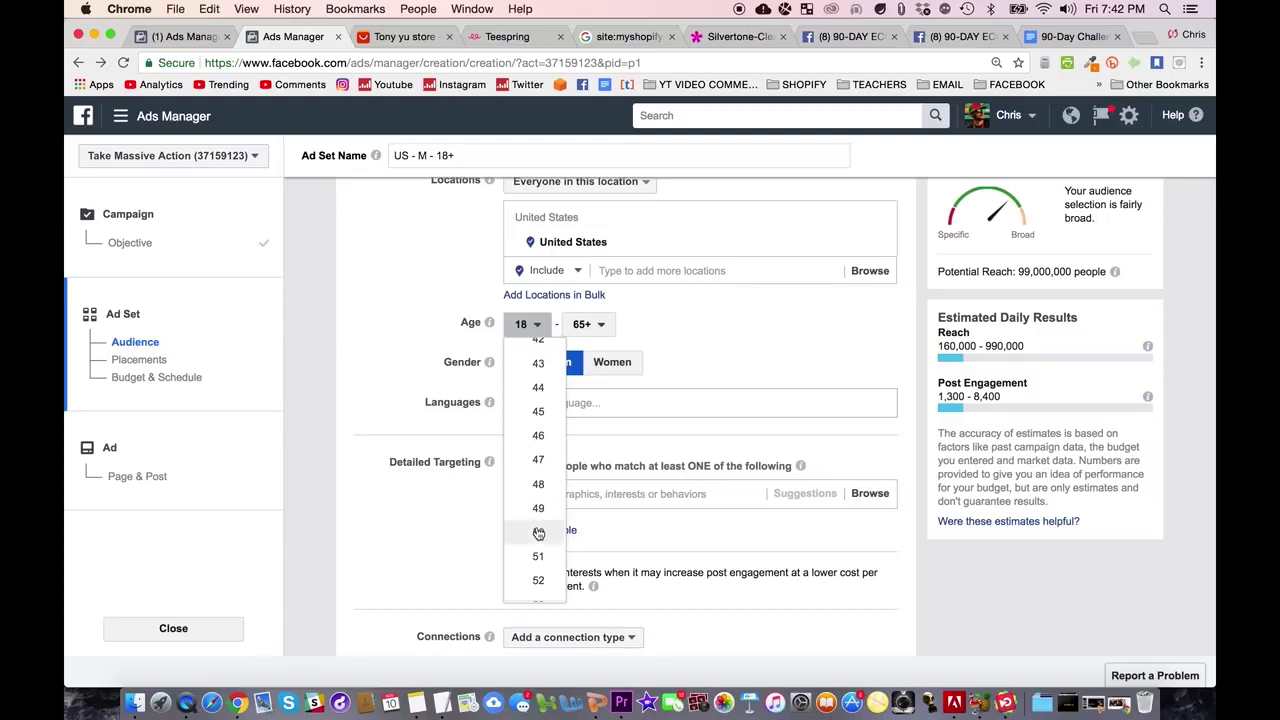
click(538, 530)
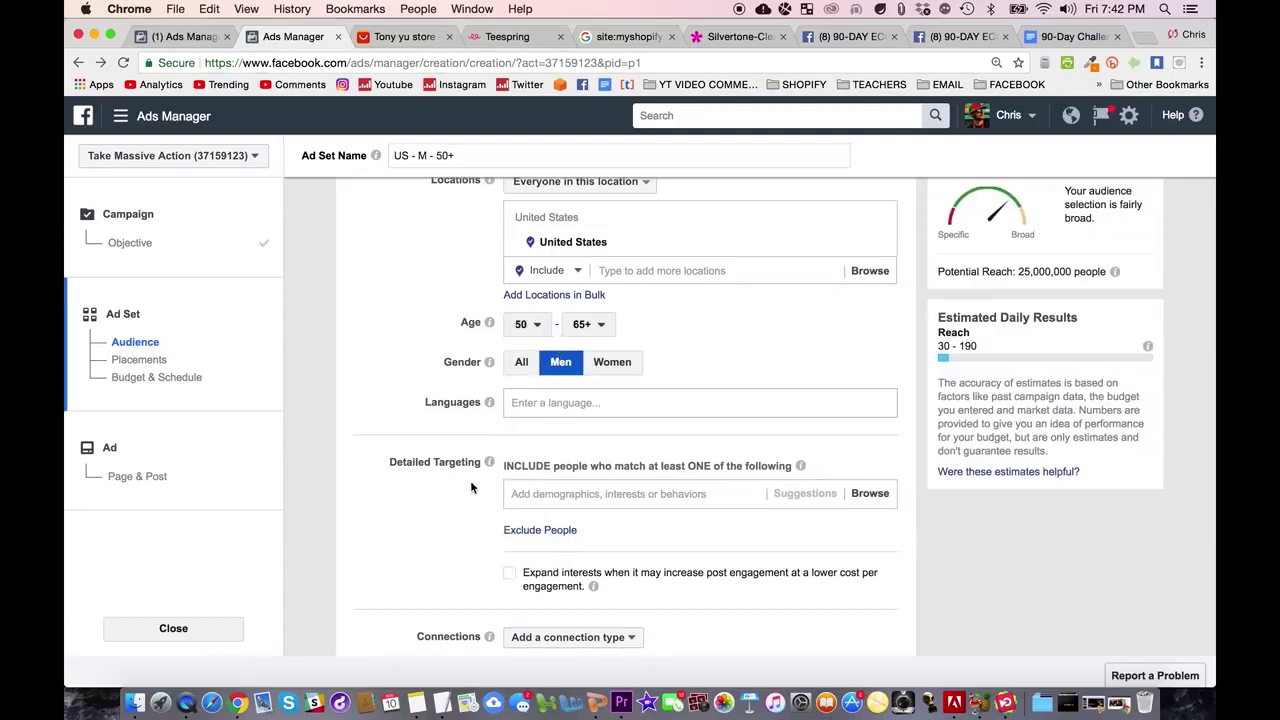
Add Cigar, Cohiba, Montecristo and Cigar Aficionado as detailed targeting interests
click(547, 497)
text(ciga)
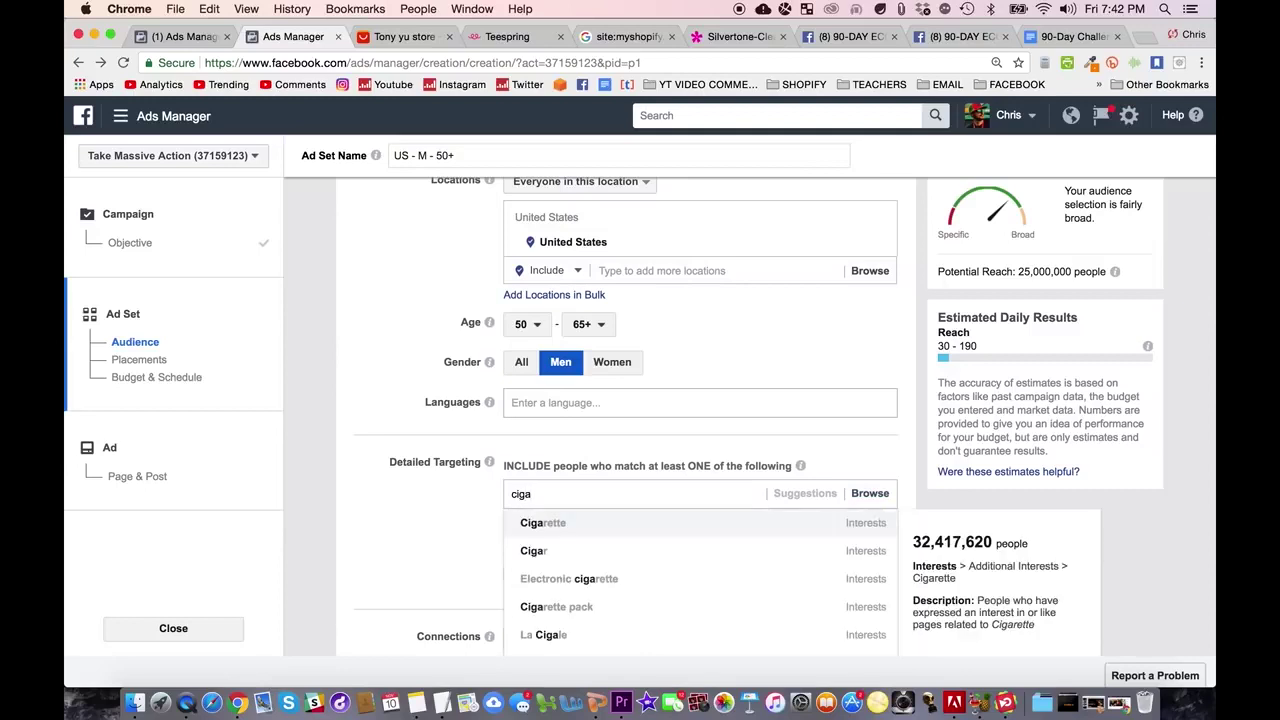
click(548, 557)
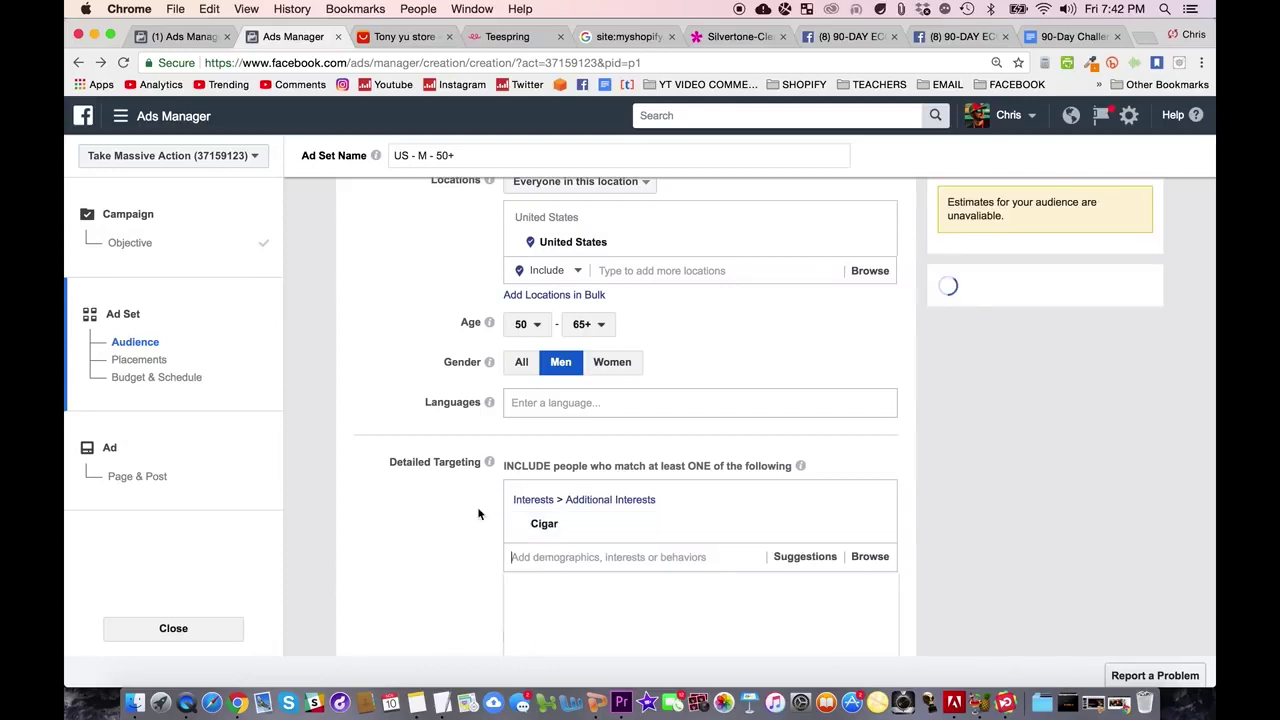
scroll(435, 490, down, 2)
scroll(436, 497, down, 3)
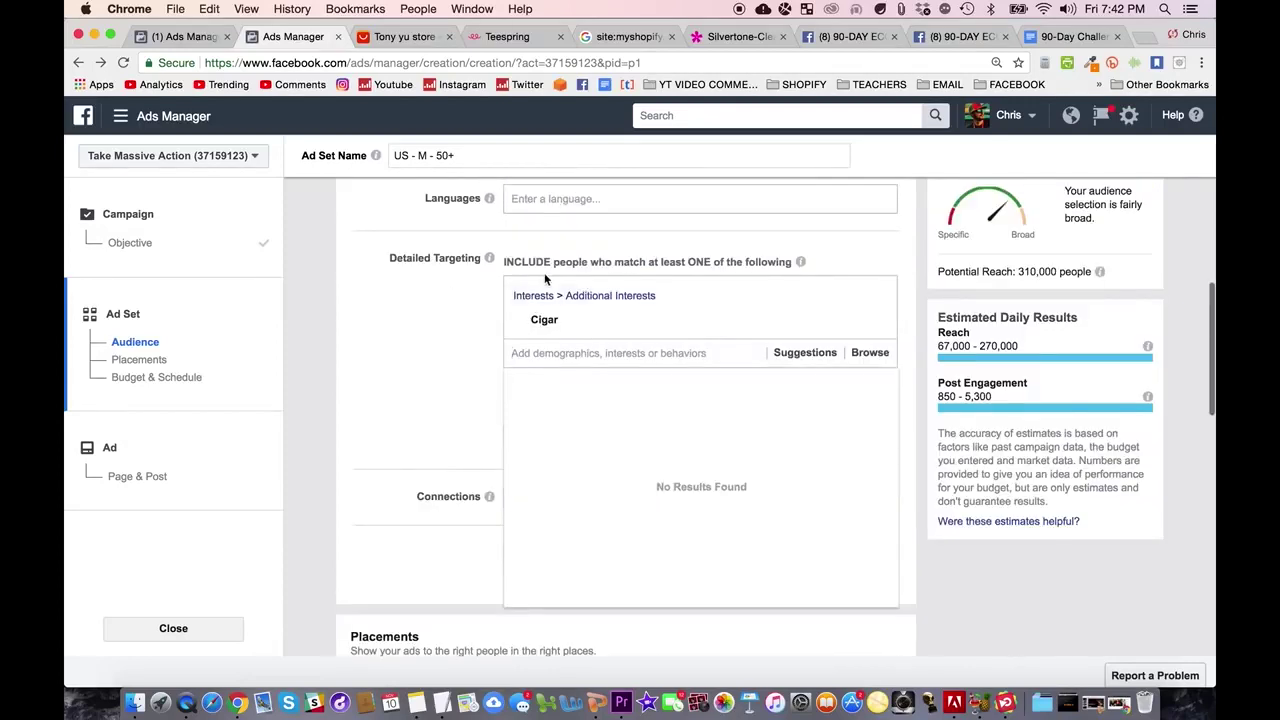
triple_click(1038, 272)
click(806, 354)
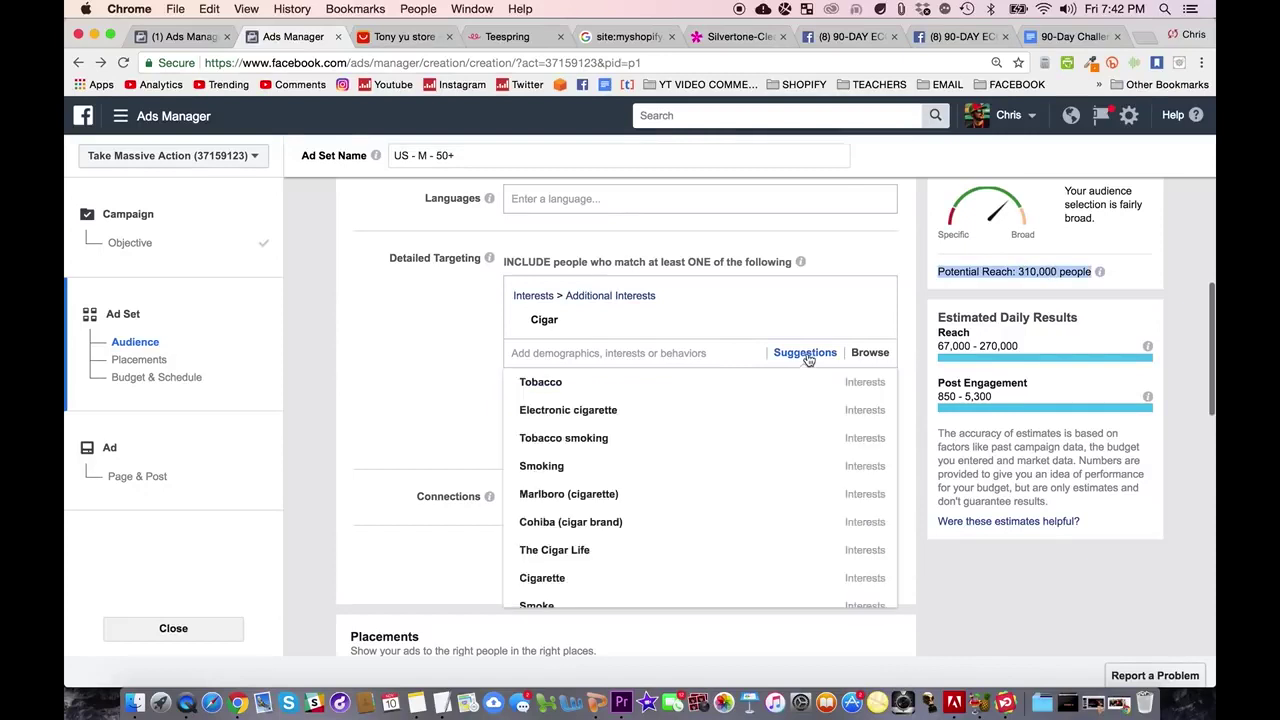
click(591, 524)
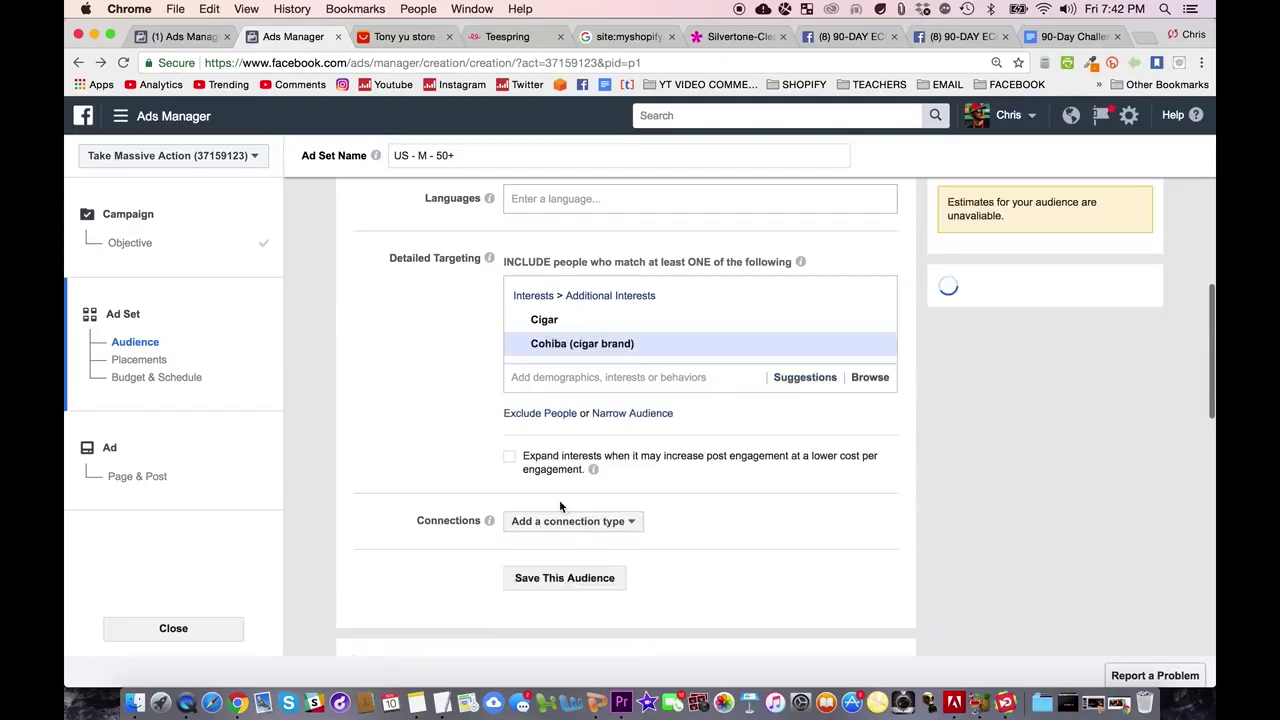
click(799, 384)
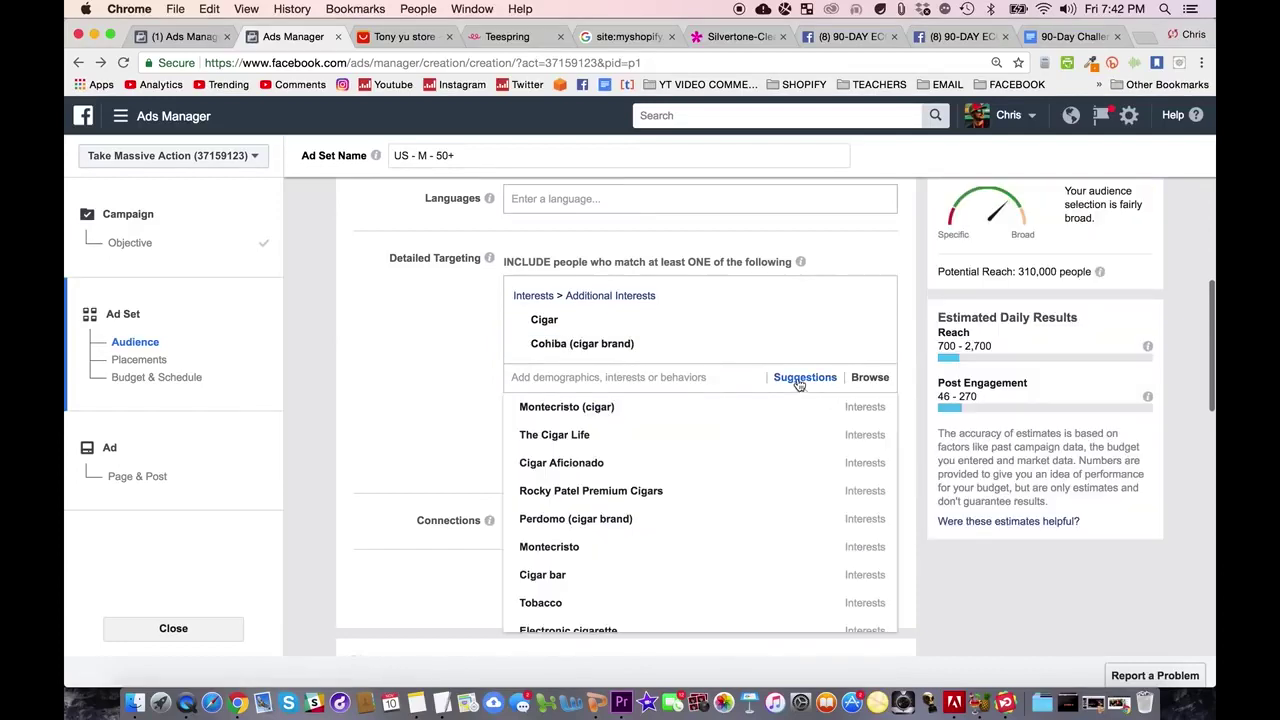
mouse_move(567, 407)
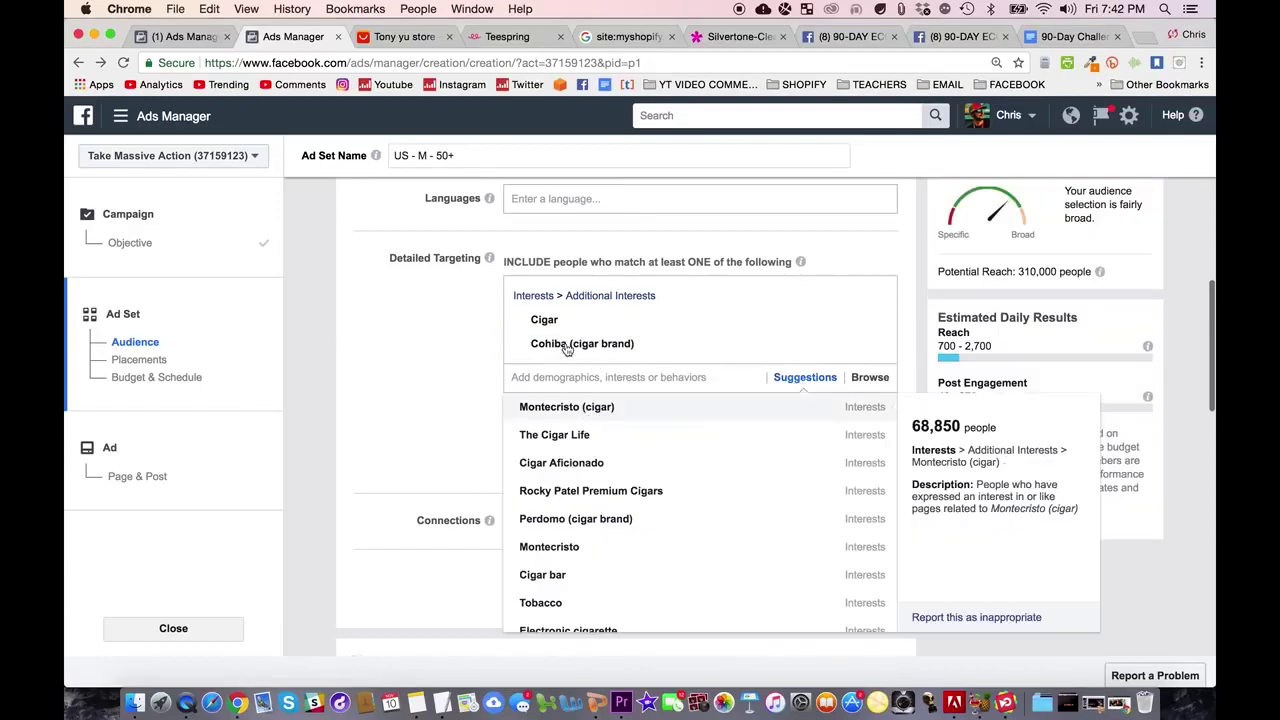
click(805, 401)
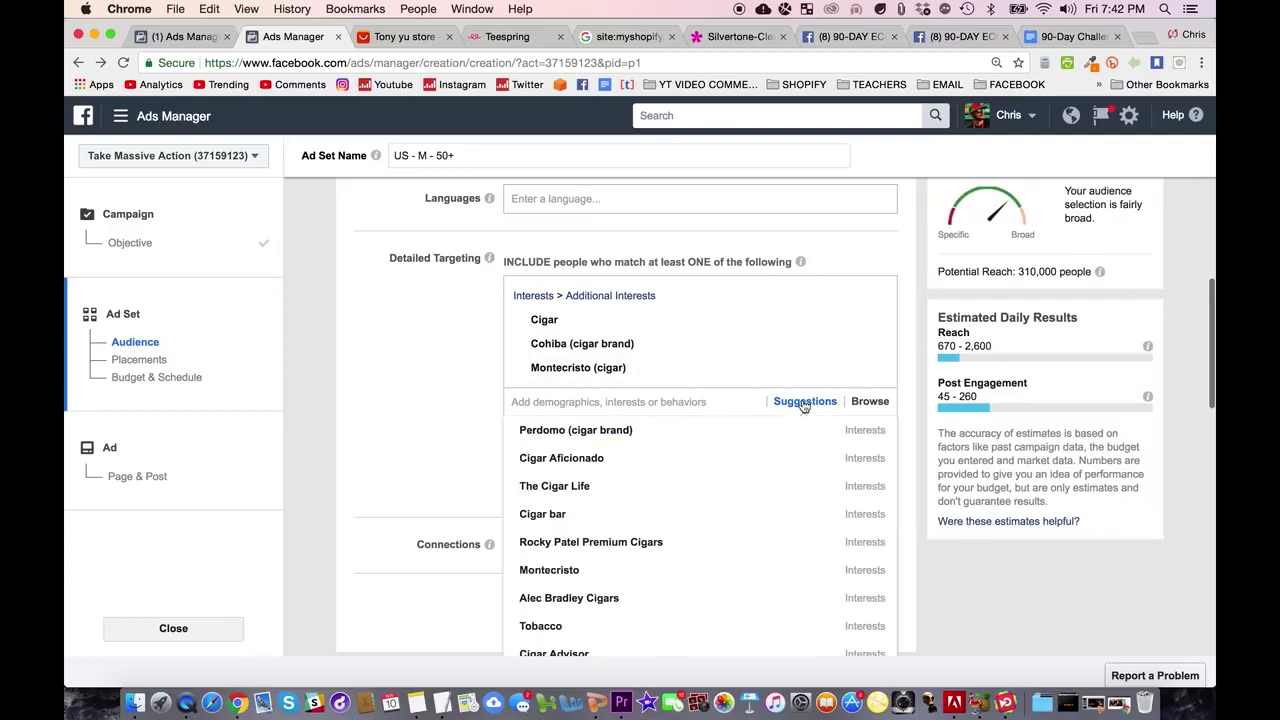
mouse_move(561, 458)
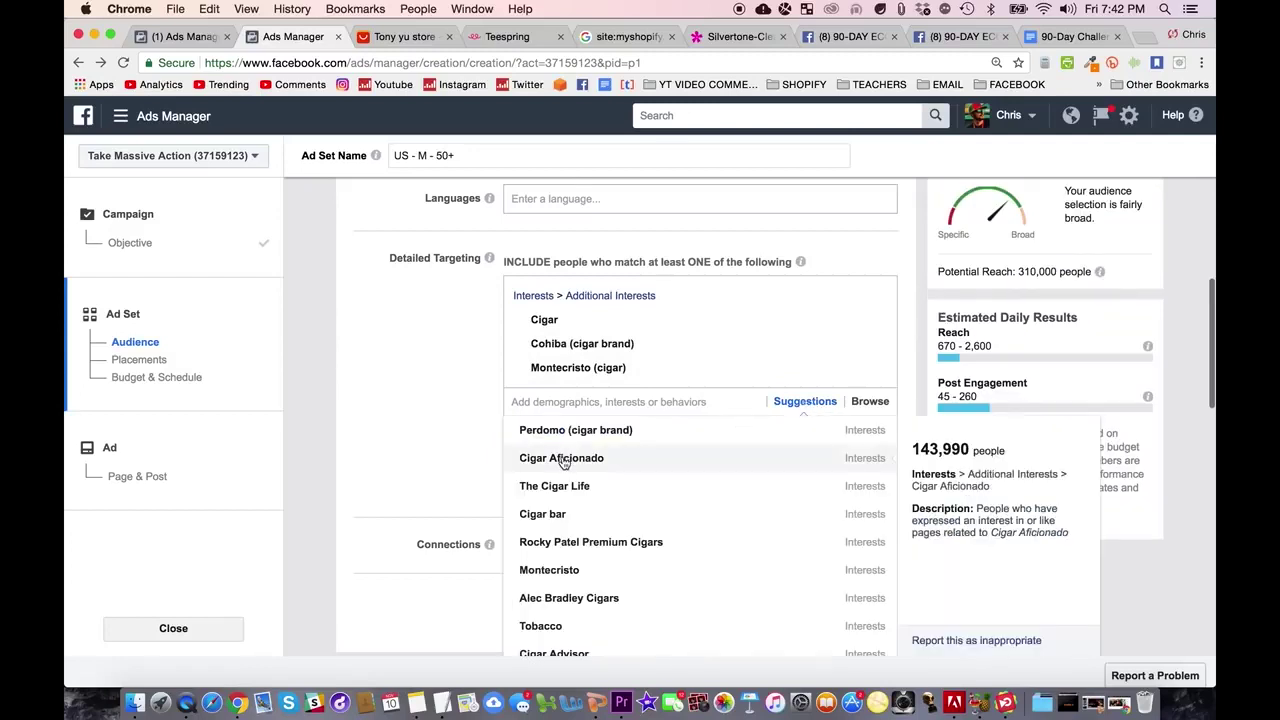
click(563, 458)
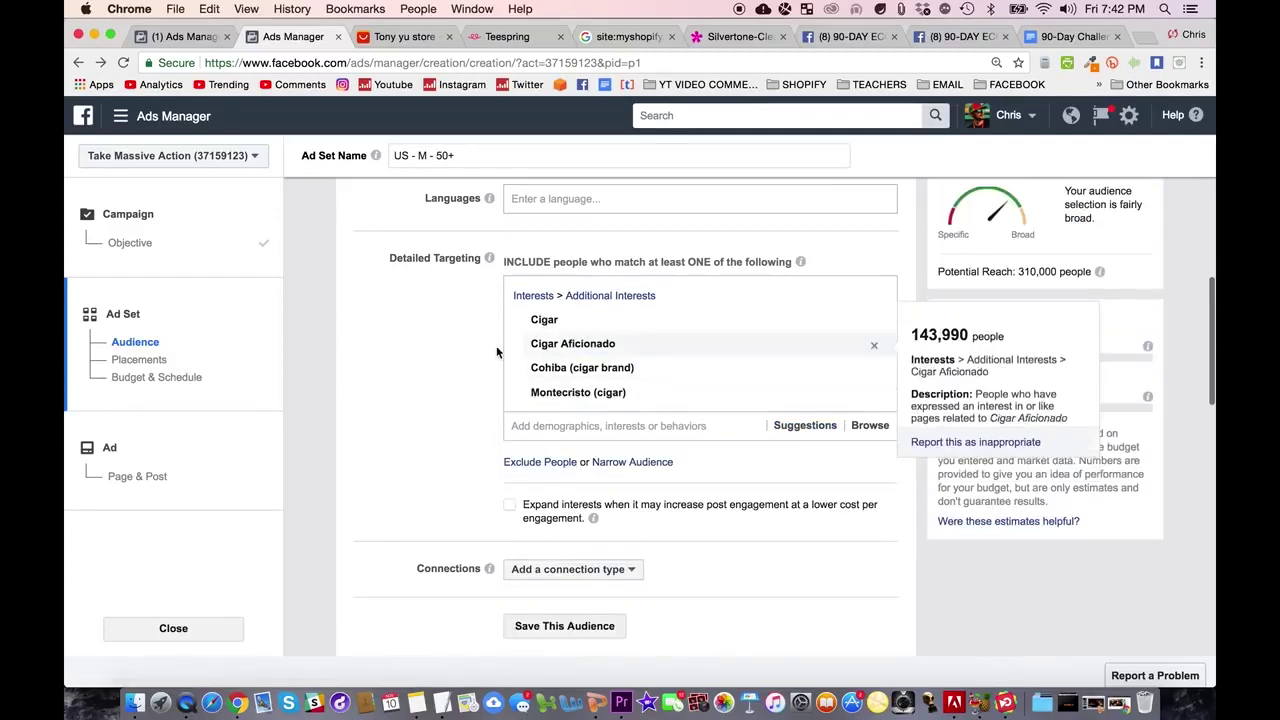
scroll(466, 380, up, 3)
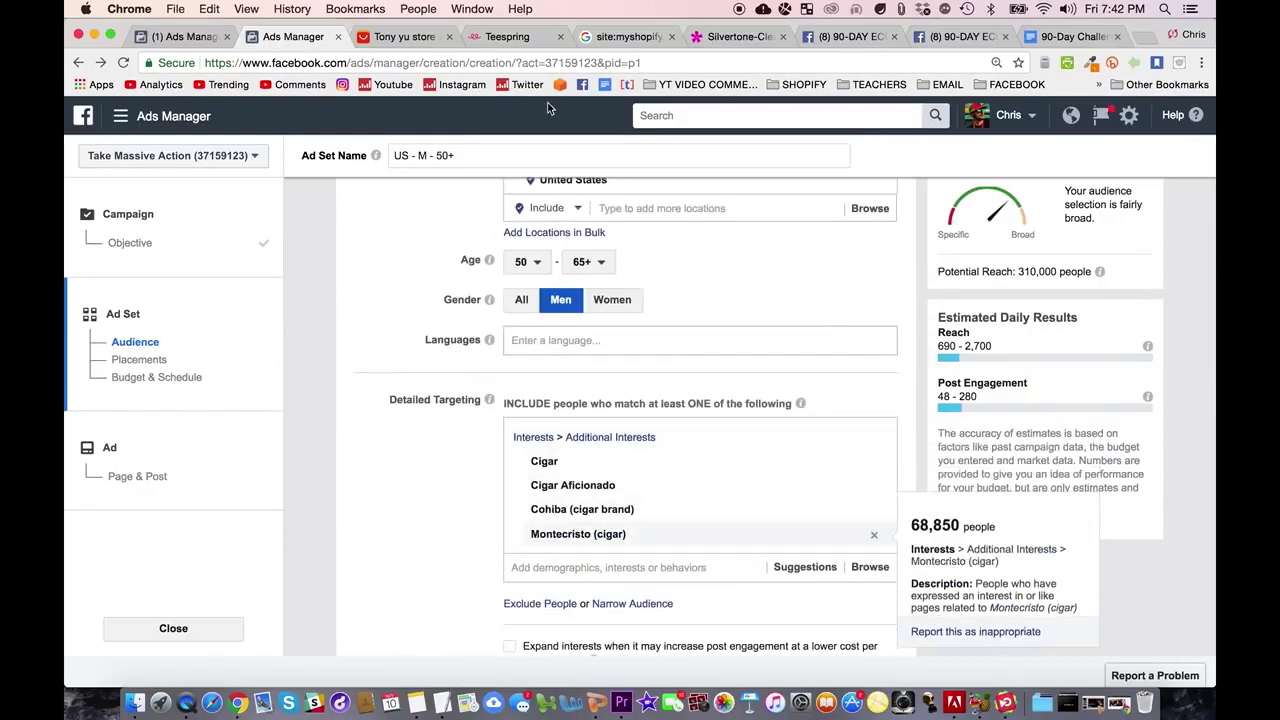
Search AliExpress for cigar products from the Tony yu store tab
click(381, 38)
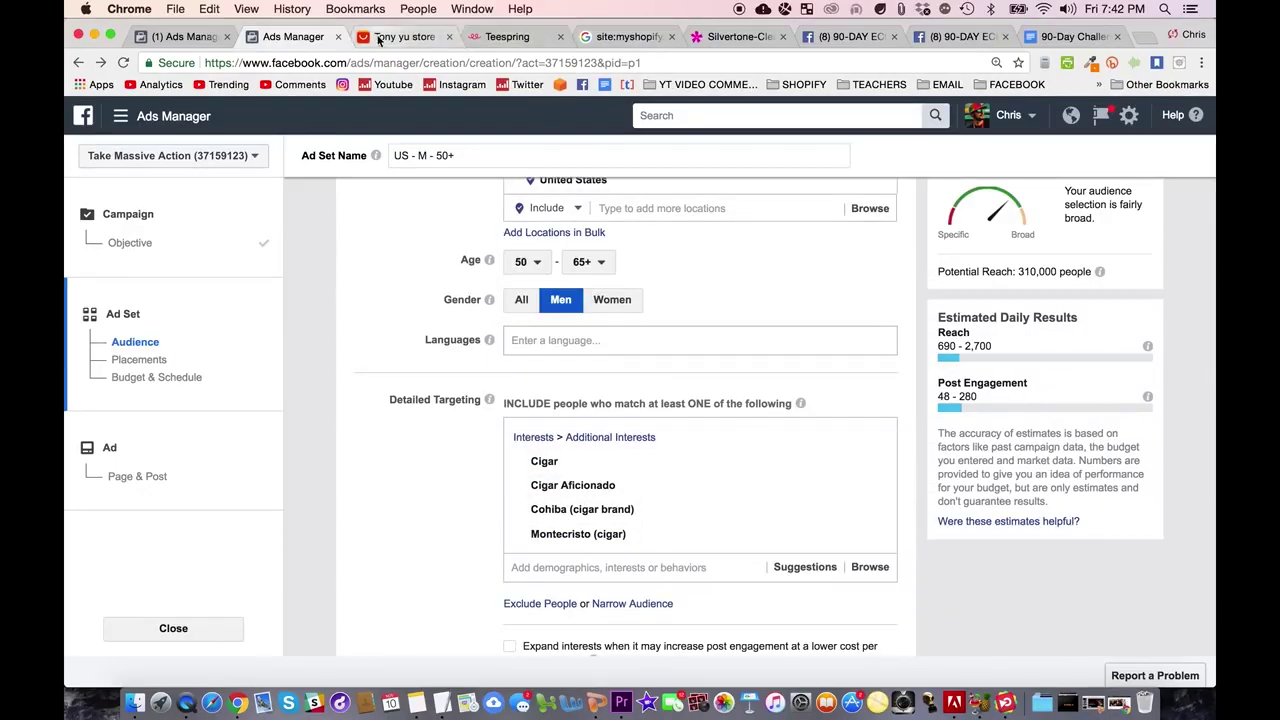
scroll(411, 168, up, 10)
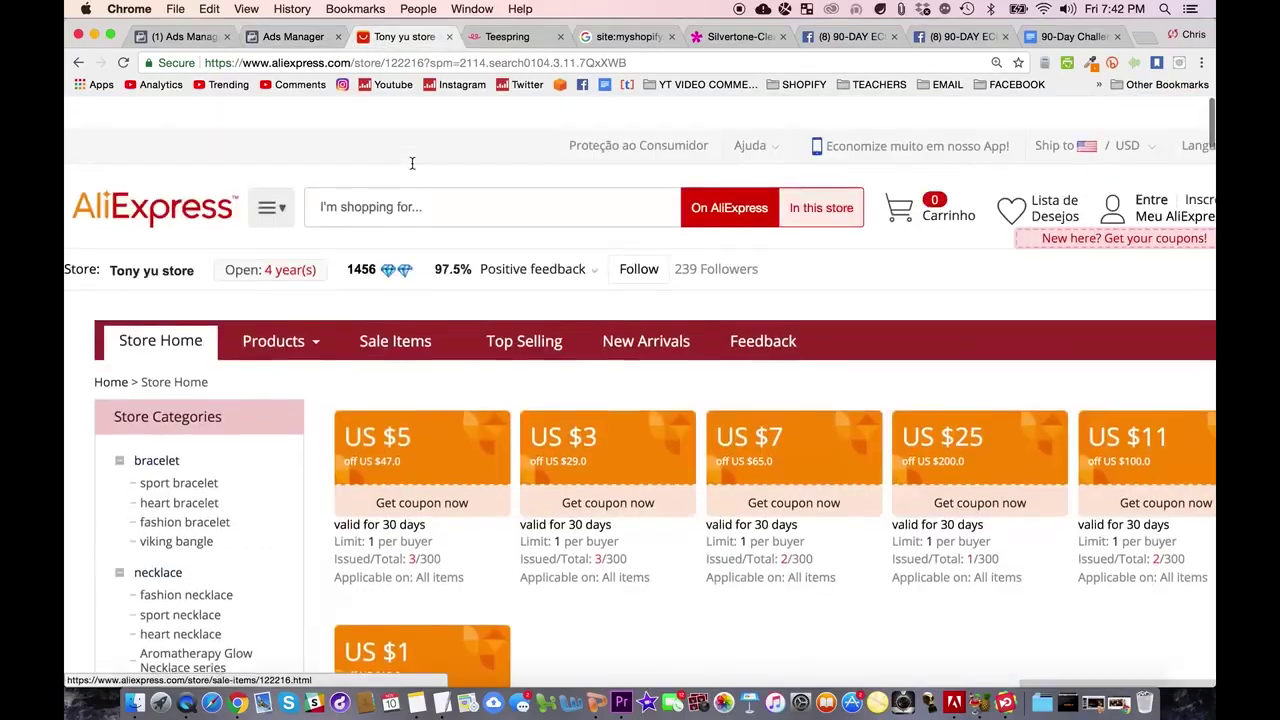
click(410, 172)
text(ciga)
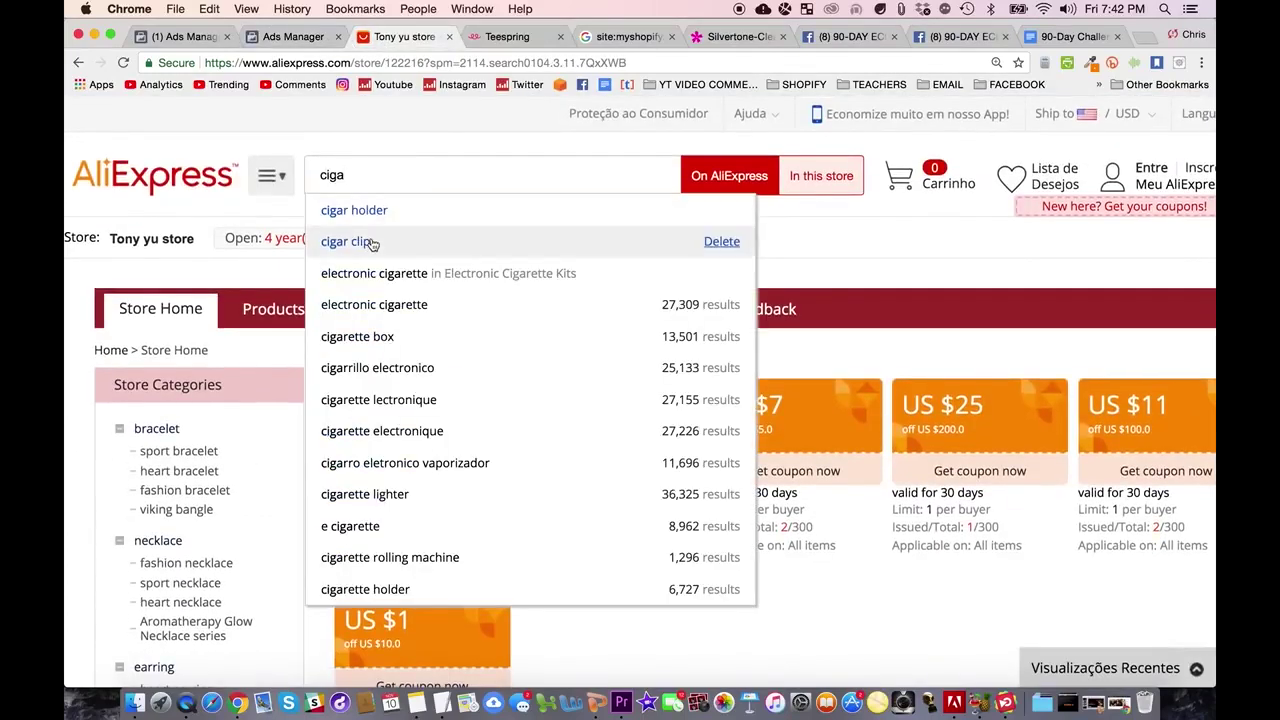
click(724, 177)
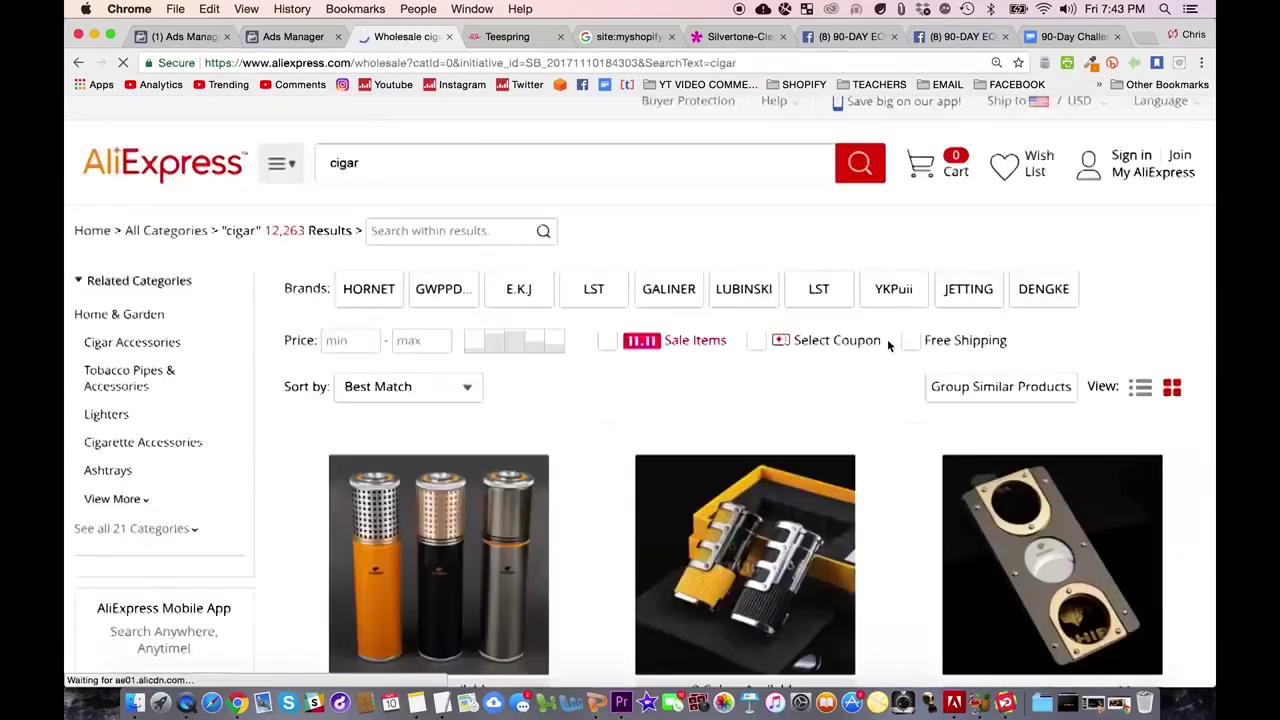
Scroll through the 12,263 AliExpress cigar search results
scroll(887, 343, down, 3)
scroll(887, 343, down, 1)
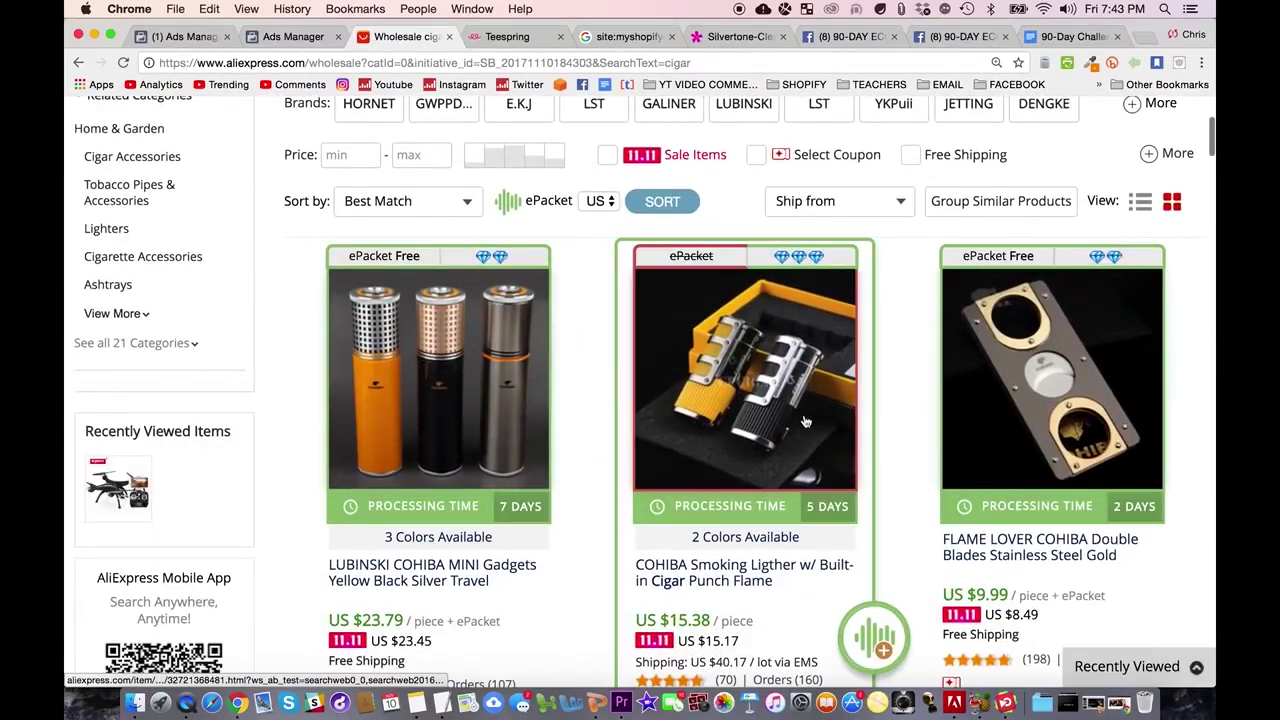
scroll(870, 362, down, 2)
scroll(870, 362, down, 4)
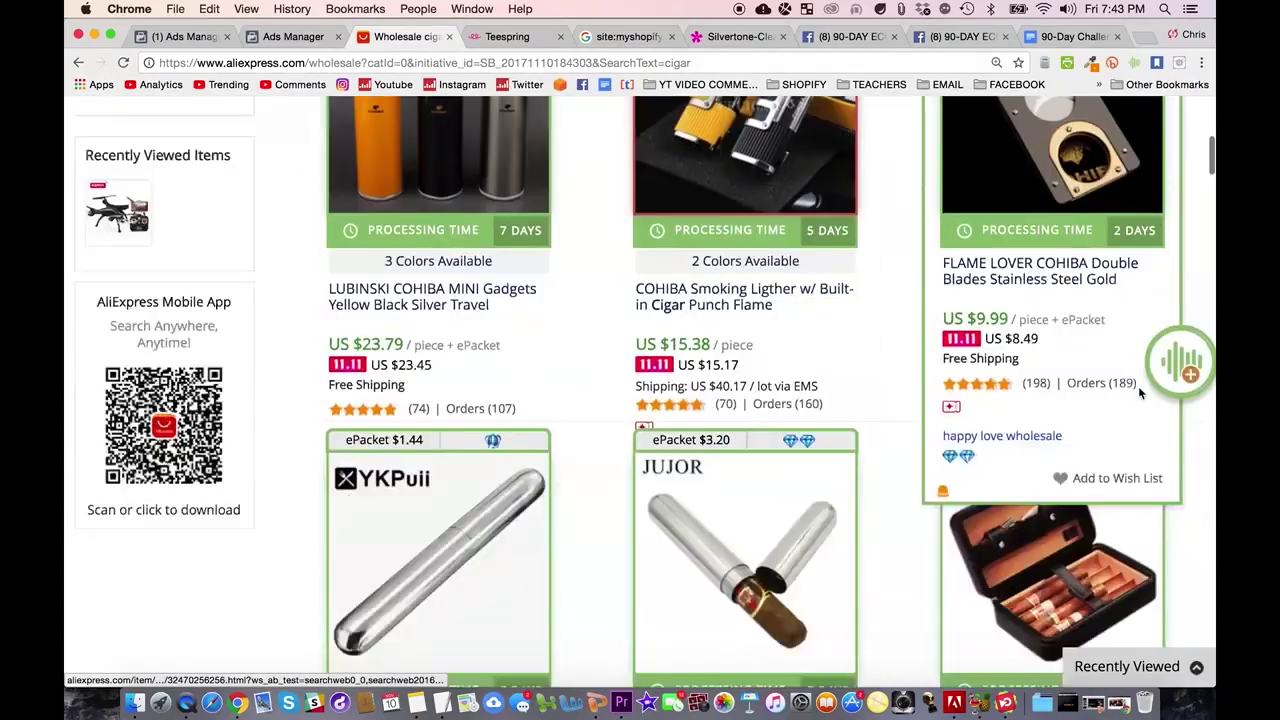
scroll(870, 362, down, 4)
scroll(880, 410, down, 3)
scroll(900, 400, down, 3)
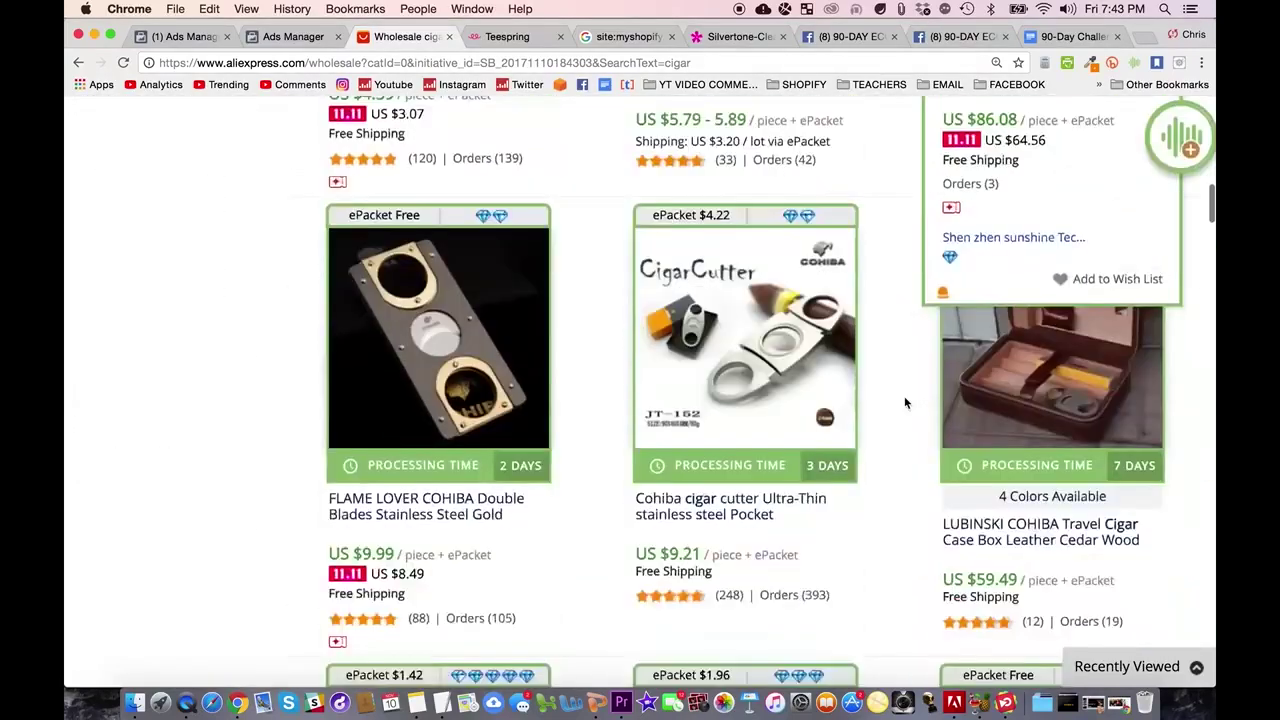
scroll(900, 400, down, 1)
scroll(600, 400, up, 3)
Scroll the 90-Day Challenge Notes back up to the Day 1 winning-products title
scroll(490, 470, down, 3)
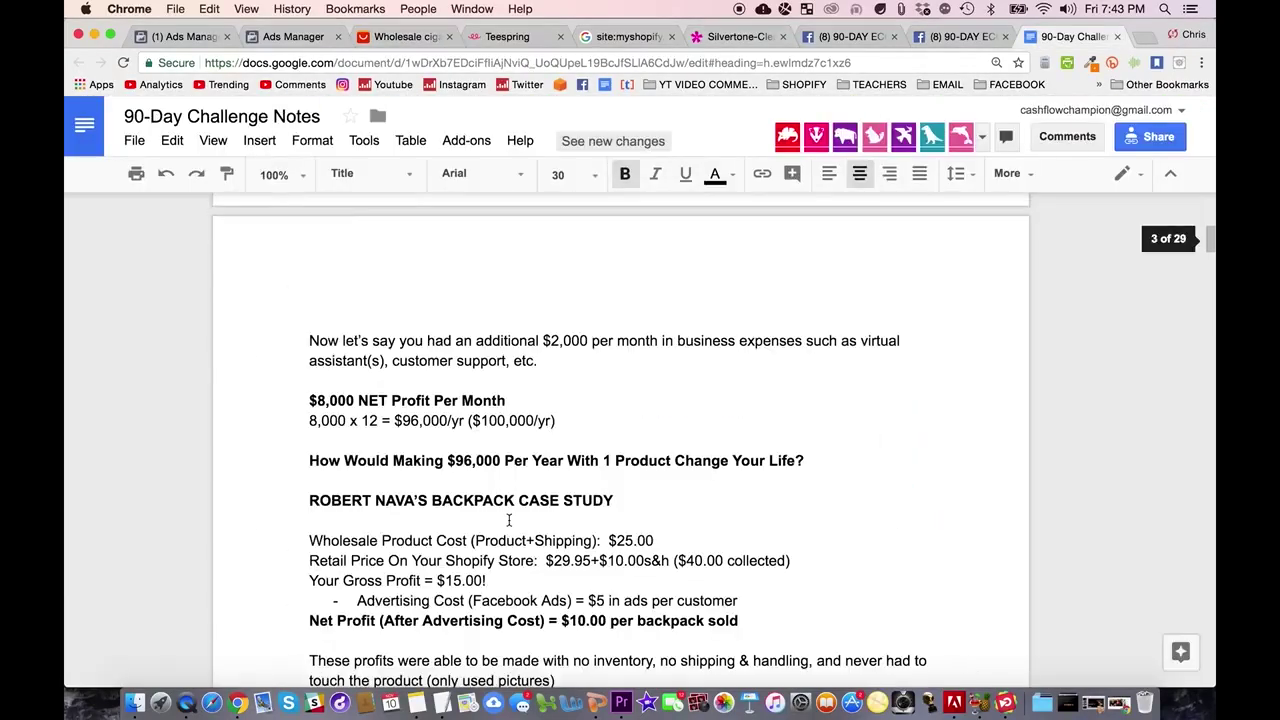
scroll(509, 520, up, 1)
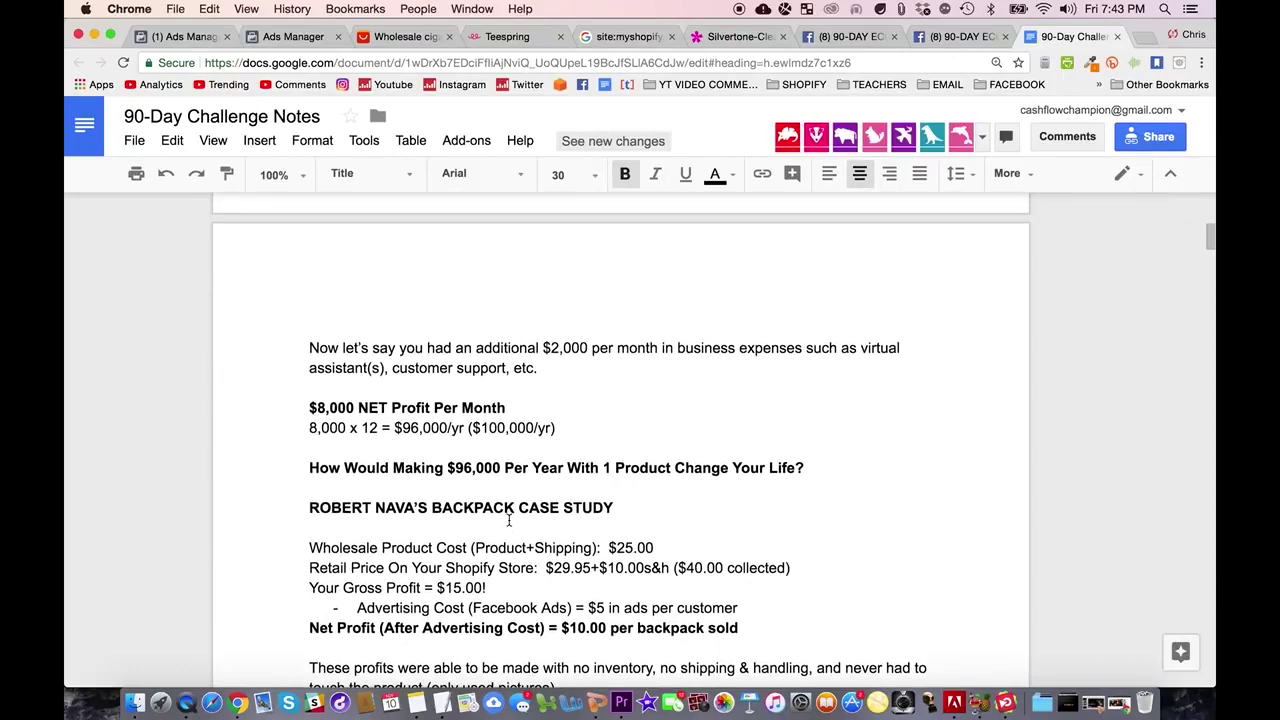
scroll(509, 520, up, 10)
scroll(509, 520, up, 10)
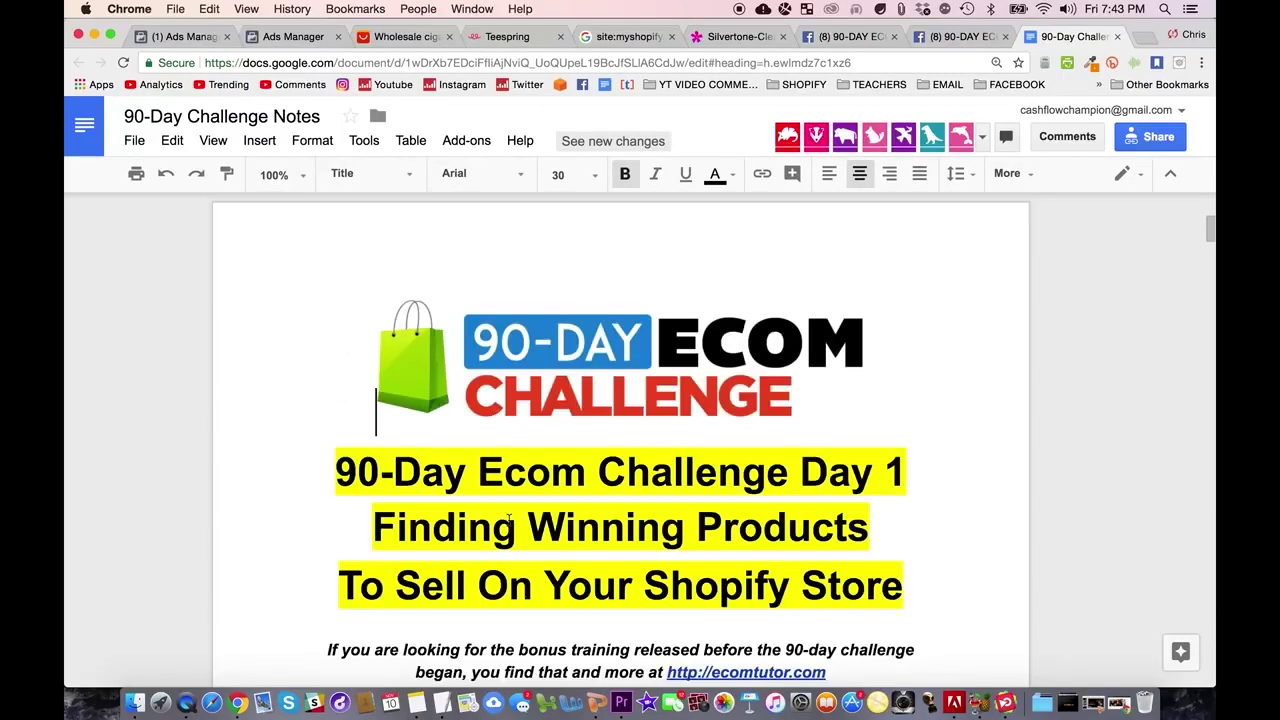
scroll(509, 518, up, 2)
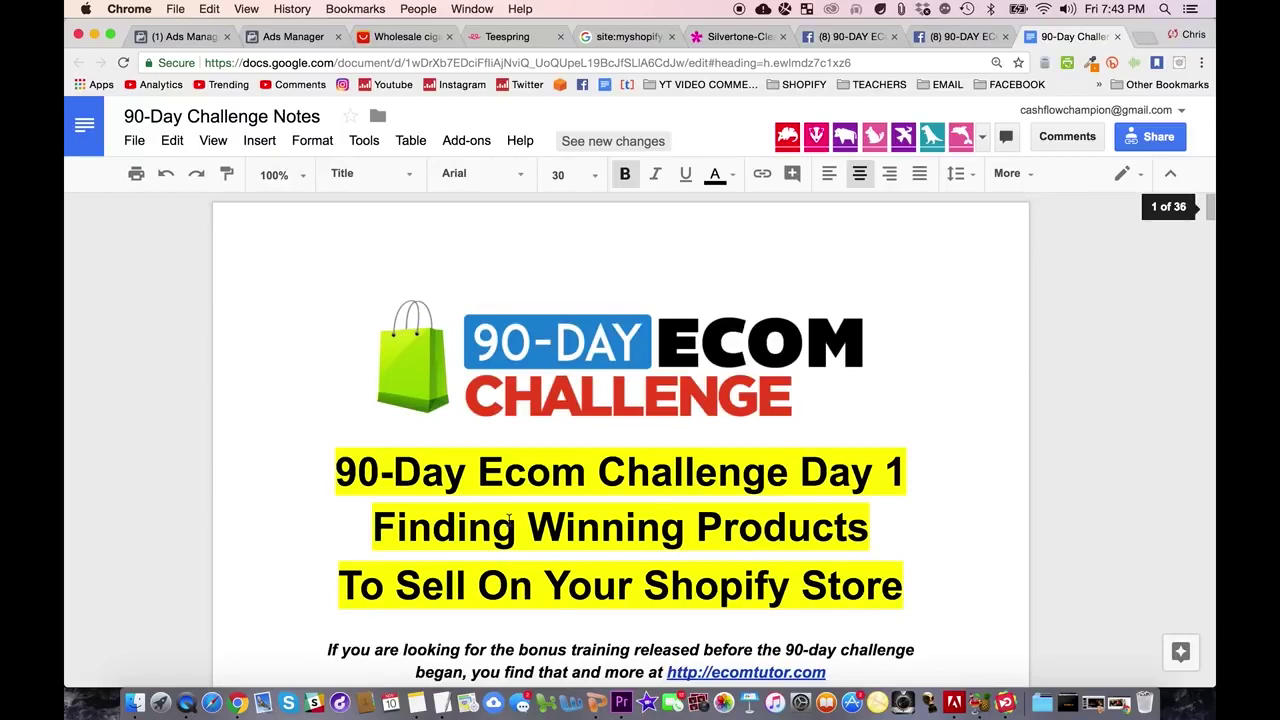